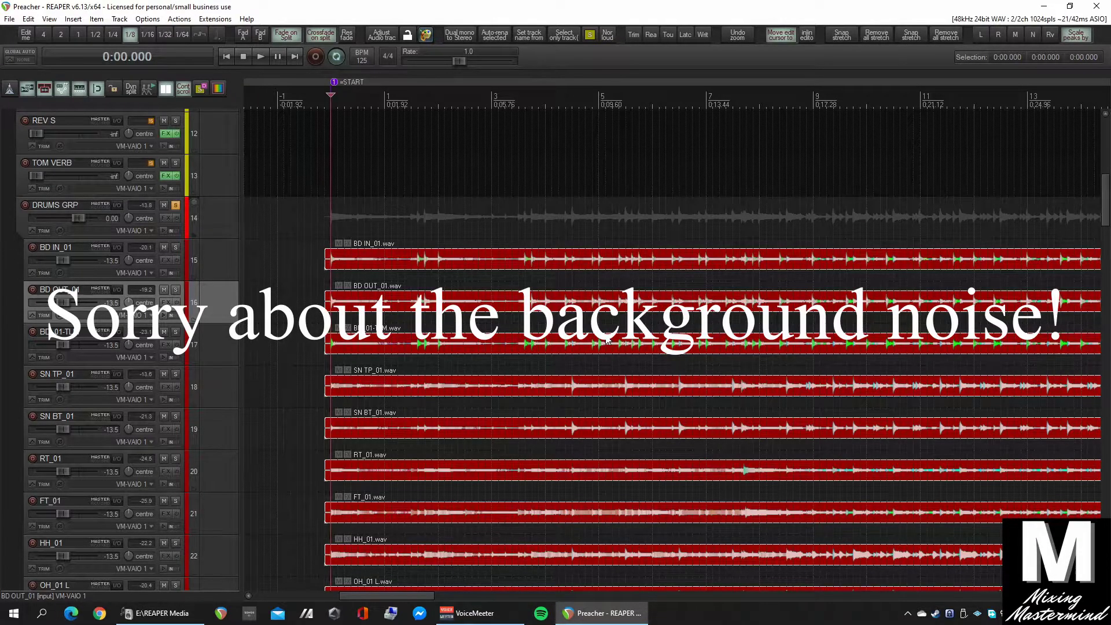
Look through the session's tracks from the drum group down to the vocal group.
{"action": "scroll", "coordinate": [607, 340], "scroll_direction": "down", "scroll_amount": 1}
{"action": "scroll", "coordinate": [607, 340], "scroll_direction": "up", "scroll_amount": 2}
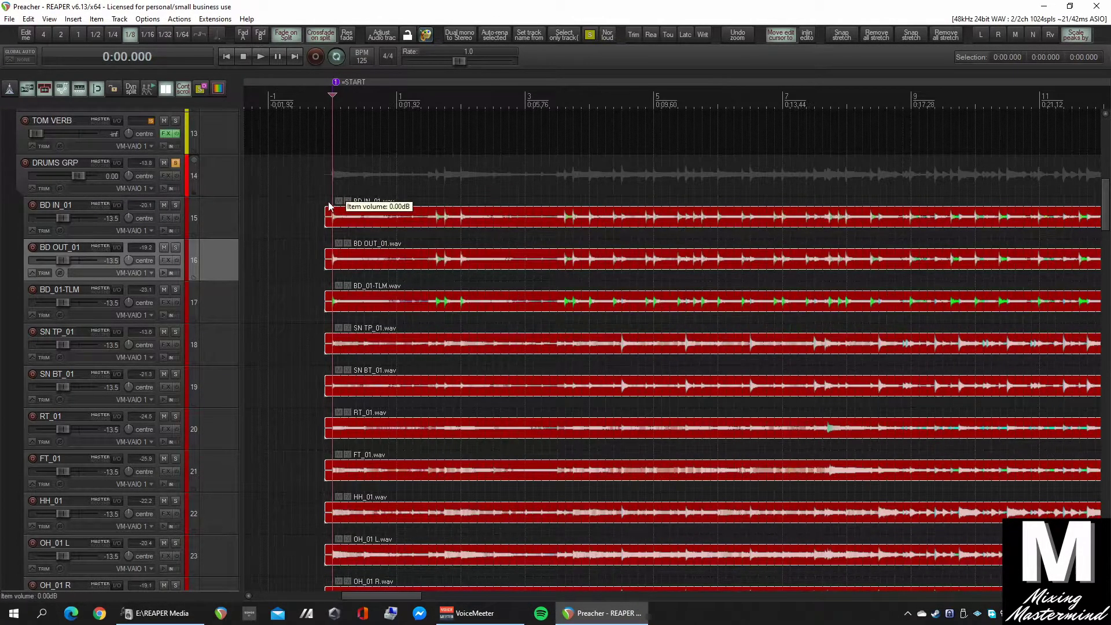
{"action": "left_click", "coordinate": [324, 174]}
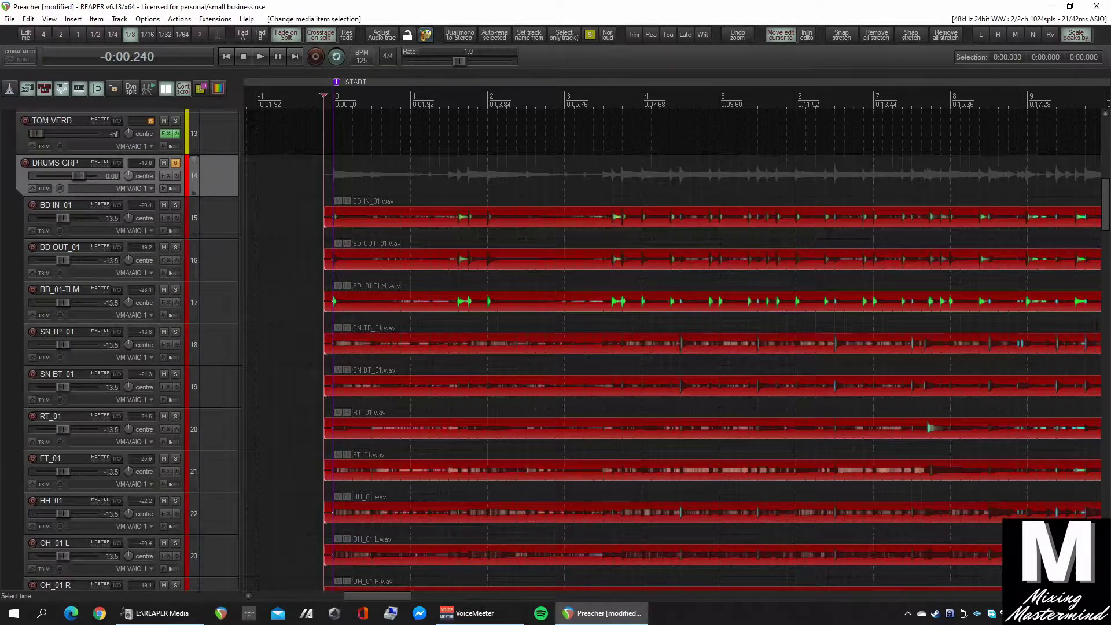
{"action": "scroll", "coordinate": [672, 347], "scroll_direction": "down", "scroll_amount": 8}
{"action": "scroll", "coordinate": [208, 308], "scroll_direction": "down", "scroll_amount": 13}
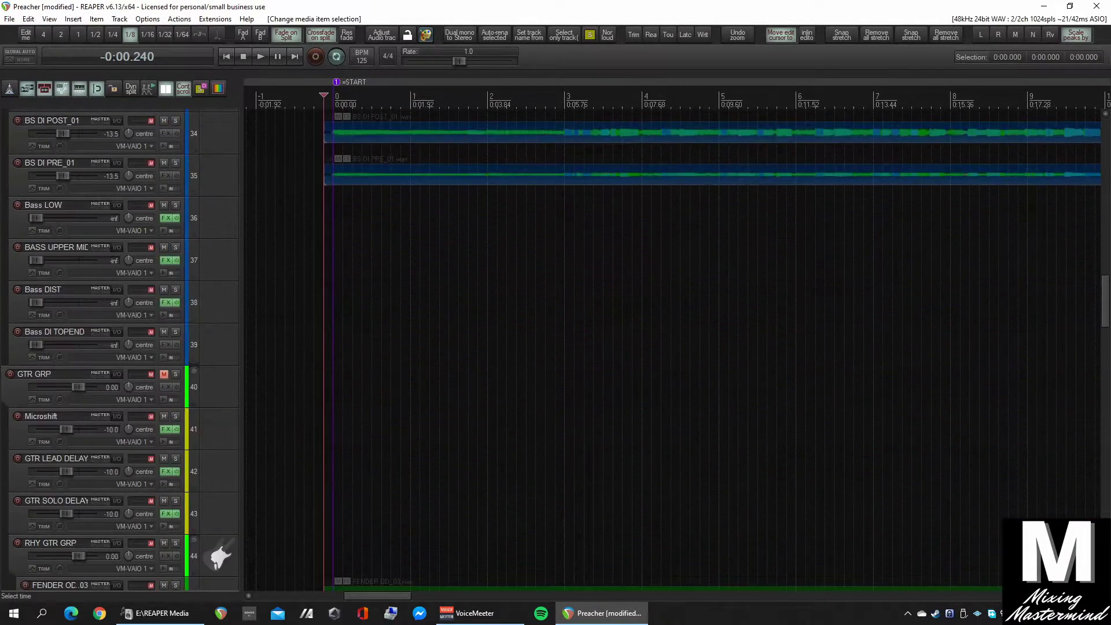
{"action": "scroll", "coordinate": [556, 350], "scroll_direction": "down", "scroll_amount": 20}
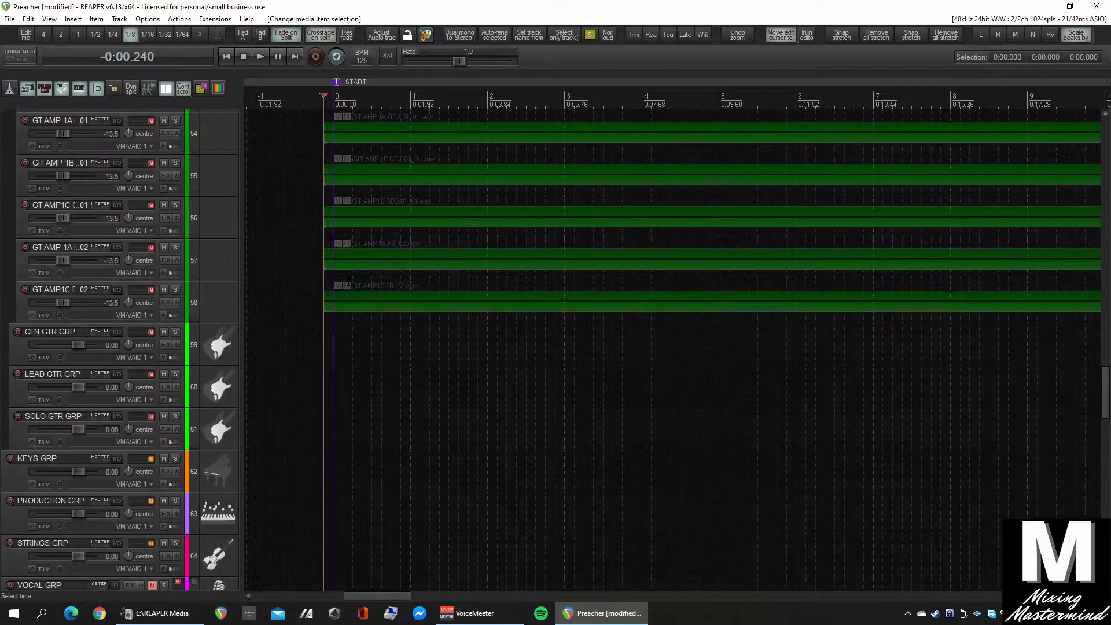
{"action": "scroll", "coordinate": [211, 141], "scroll_direction": "up", "scroll_amount": 20}
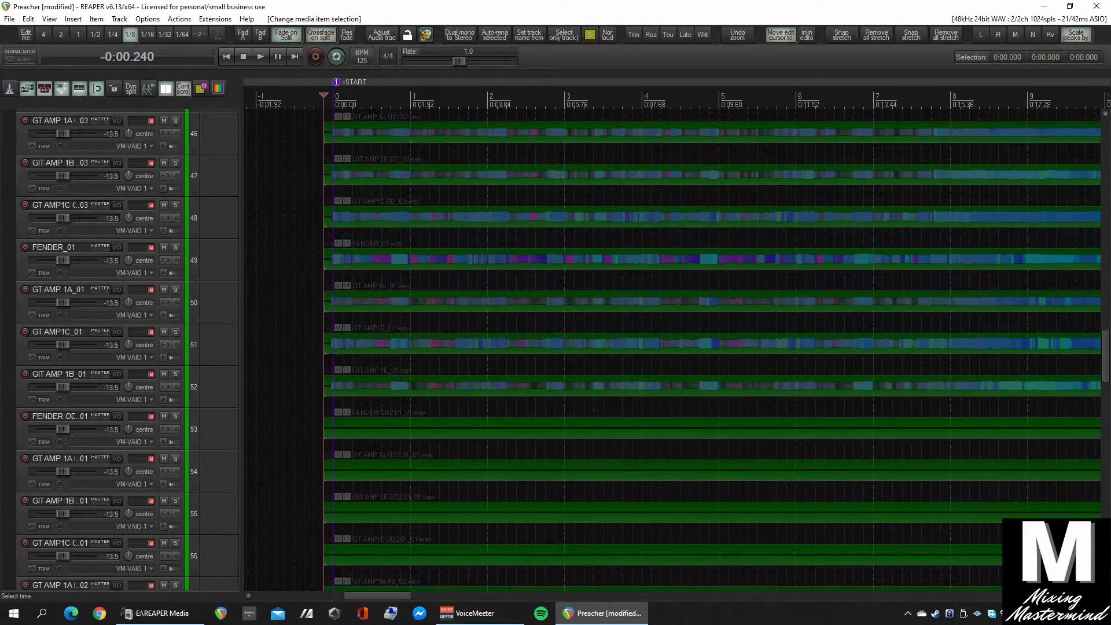
{"action": "scroll", "coordinate": [208, 479], "scroll_direction": "up", "scroll_amount": 7}
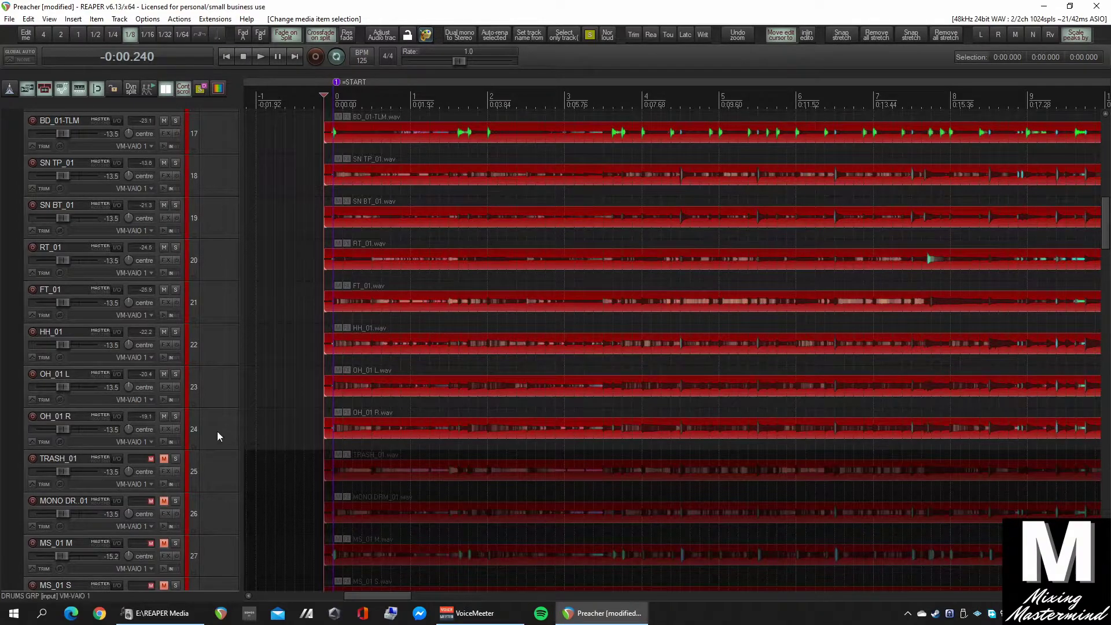
Select the muted drum tracks from TRASH_01 to ROOM_01 R together, and the MONO DR_01 and TRASH_01 tracks individually.
{"action": "left_click", "coordinate": [219, 435]}
{"action": "scroll", "coordinate": [214, 504], "scroll_direction": "down", "scroll_amount": 5}
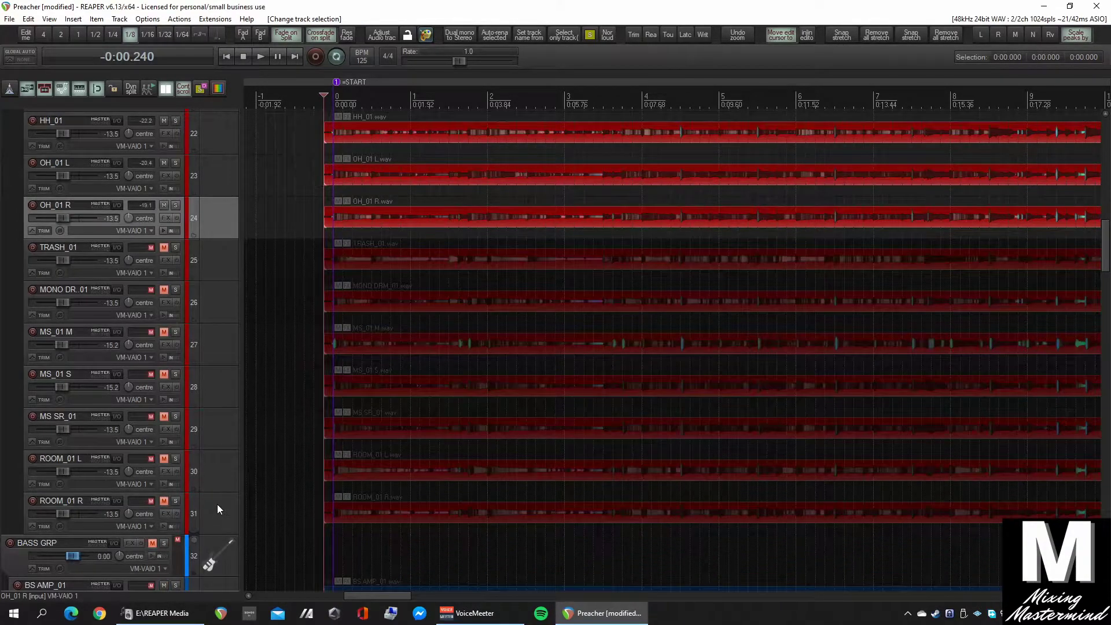
{"action": "left_click", "coordinate": [220, 515]}
{"action": "left_click", "coordinate": [226, 268], "text": "shift"}
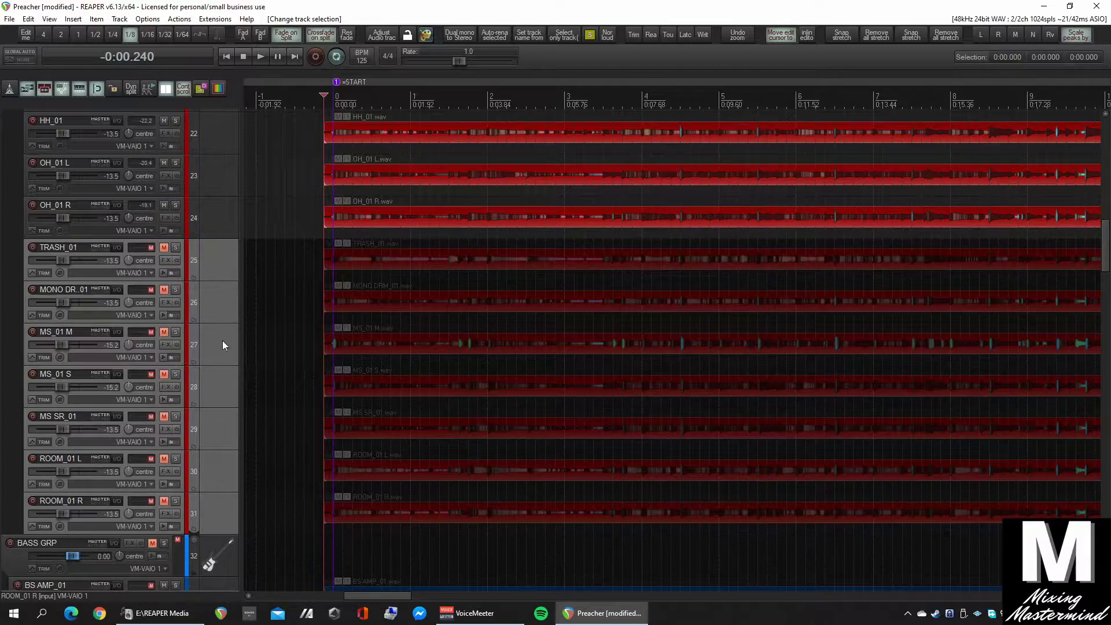
{"action": "left_click", "coordinate": [216, 262]}
{"action": "left_click", "coordinate": [234, 309]}
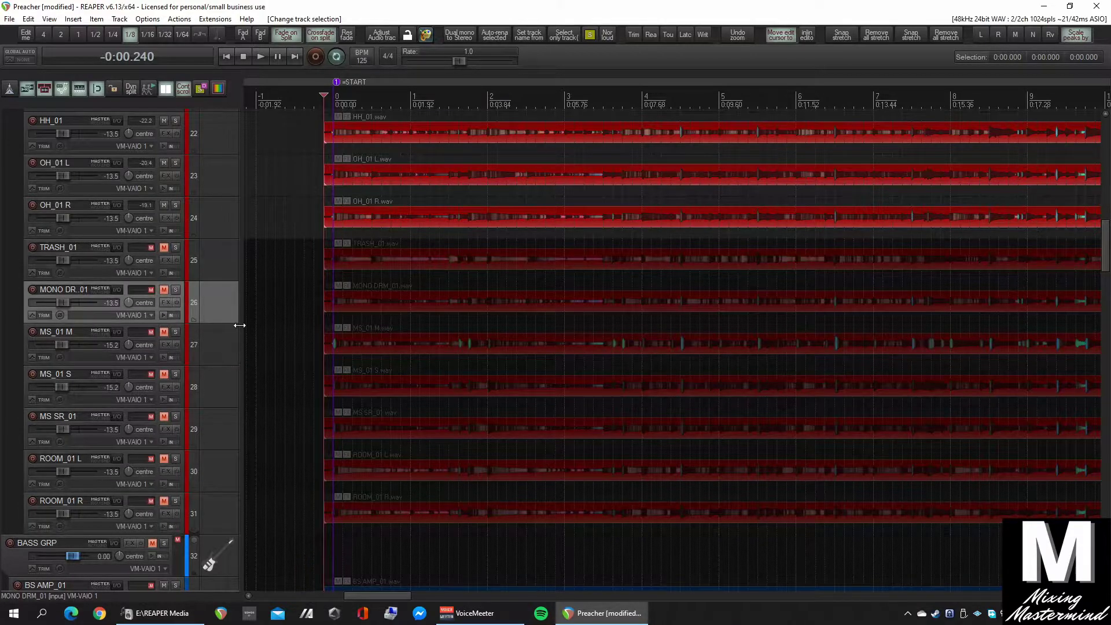
{"action": "left_click", "coordinate": [223, 253]}
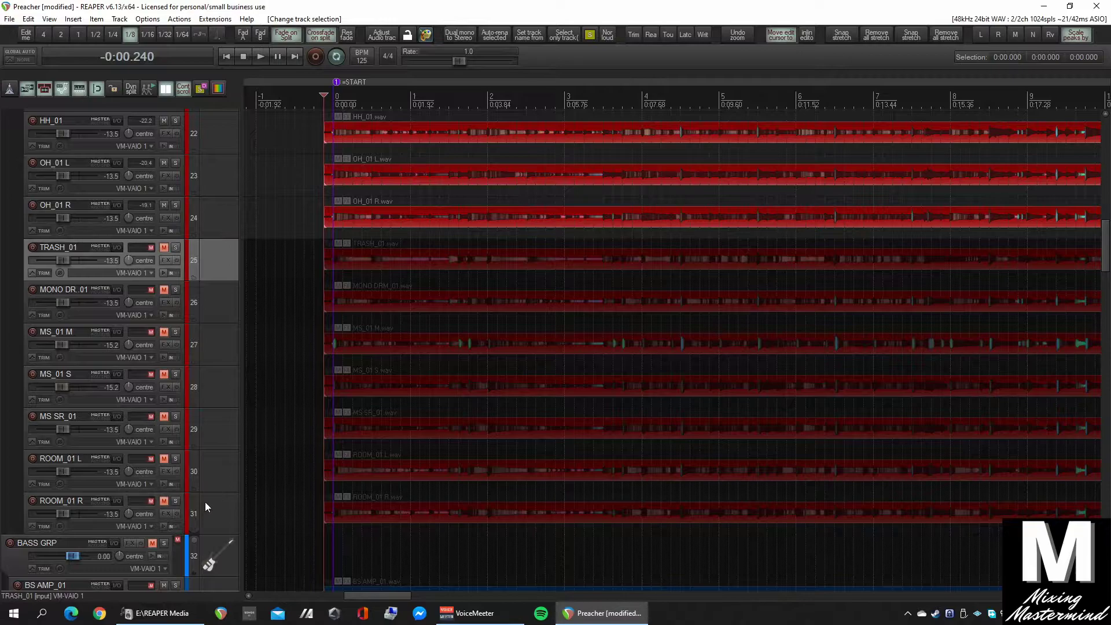
Select the unmuted drum tracks from BD IN_01 through OH_01 R.
{"action": "scroll", "coordinate": [205, 508], "scroll_direction": "up", "scroll_amount": 3}
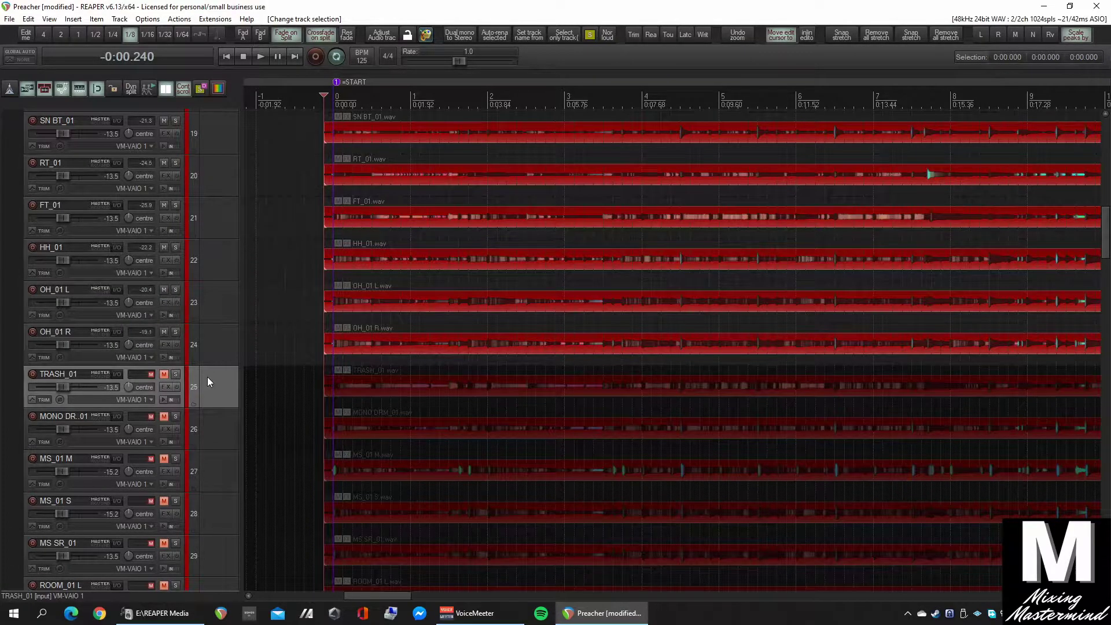
{"action": "left_click", "coordinate": [225, 334]}
{"action": "scroll", "coordinate": [222, 335], "scroll_direction": "up", "scroll_amount": 4}
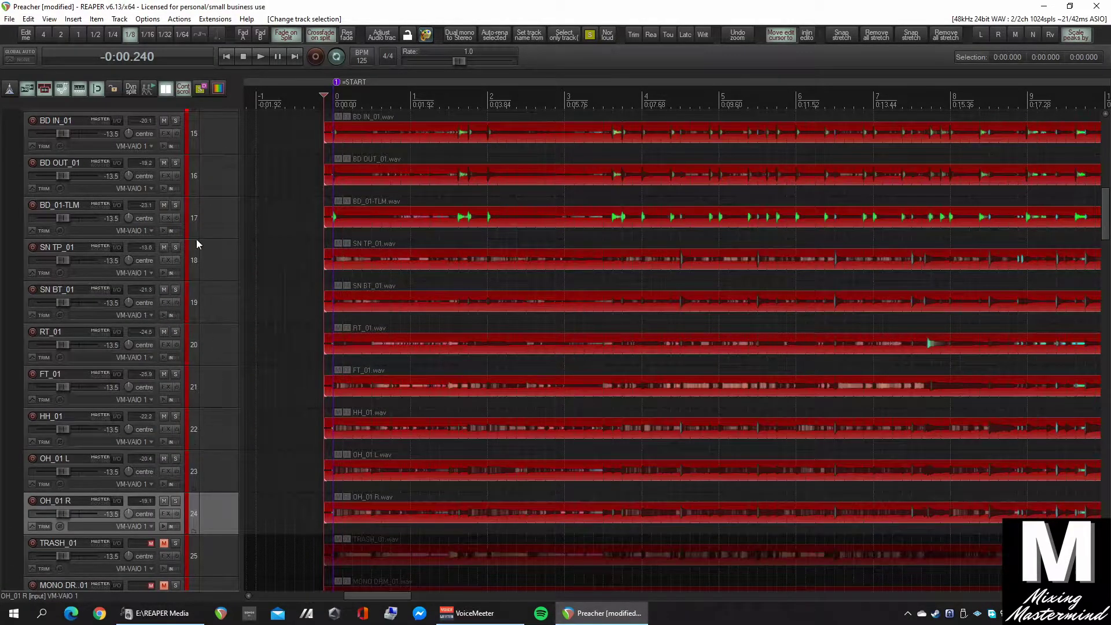
{"action": "scroll", "coordinate": [193, 304], "scroll_direction": "up", "scroll_amount": 3}
{"action": "left_click", "coordinate": [213, 265], "text": "shift"}
{"action": "scroll", "coordinate": [408, 318], "scroll_direction": "down", "scroll_amount": 1}
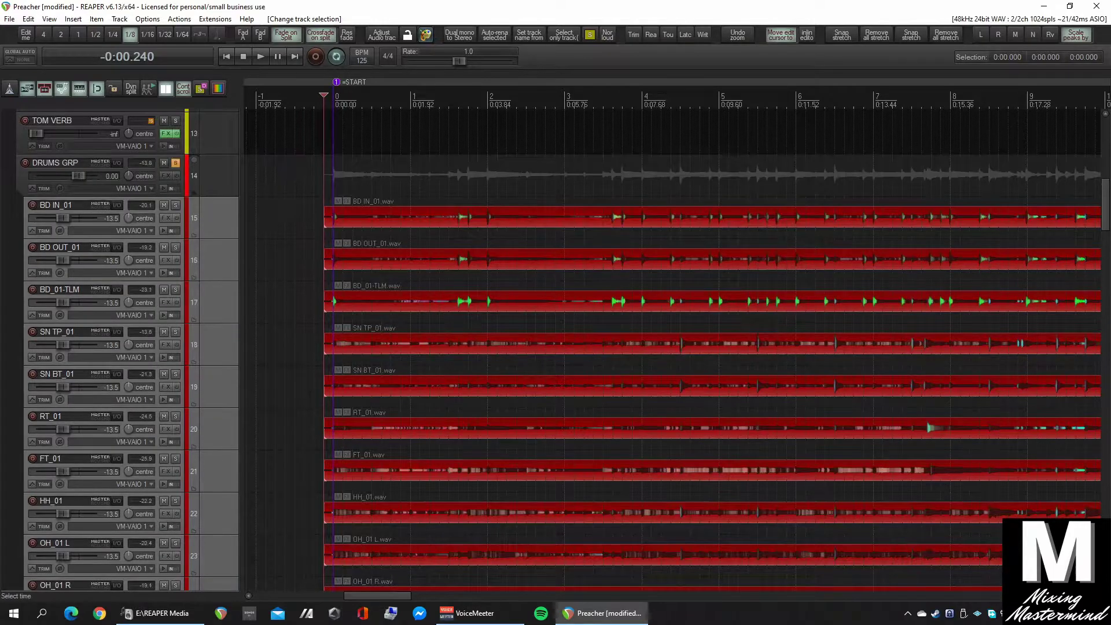
{"action": "scroll", "coordinate": [408, 318], "scroll_direction": "down", "scroll_amount": 2}
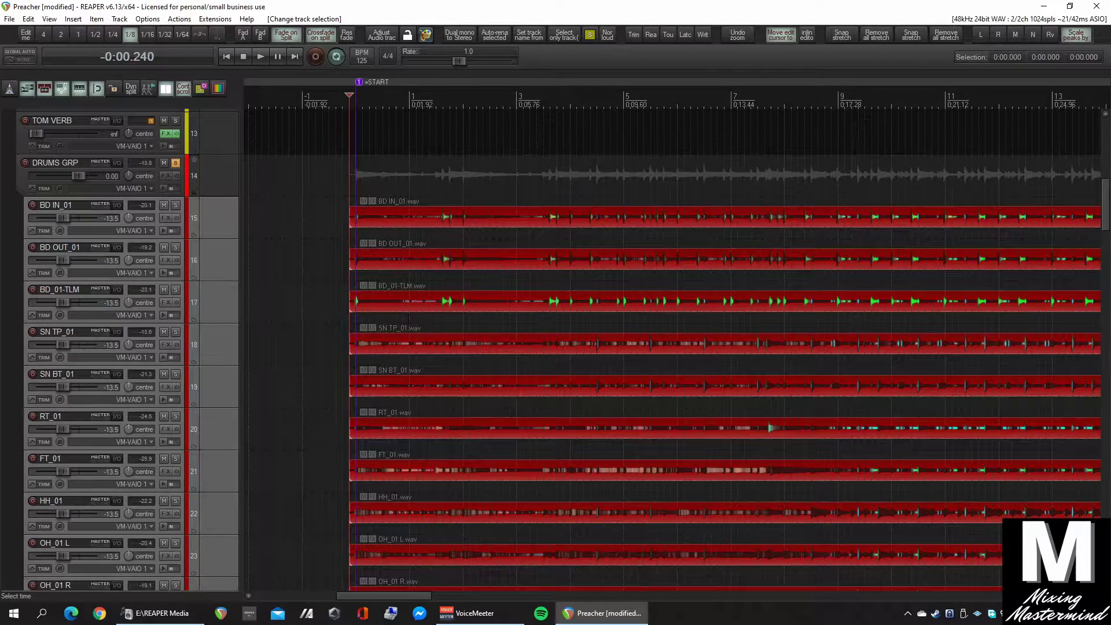
Play back the soloed drum group from about 0:06.720 to listen to the raw drums.
{"action": "left_click", "coordinate": [546, 265]}
{"action": "scroll", "coordinate": [562, 286], "scroll_direction": "up", "scroll_amount": 1}
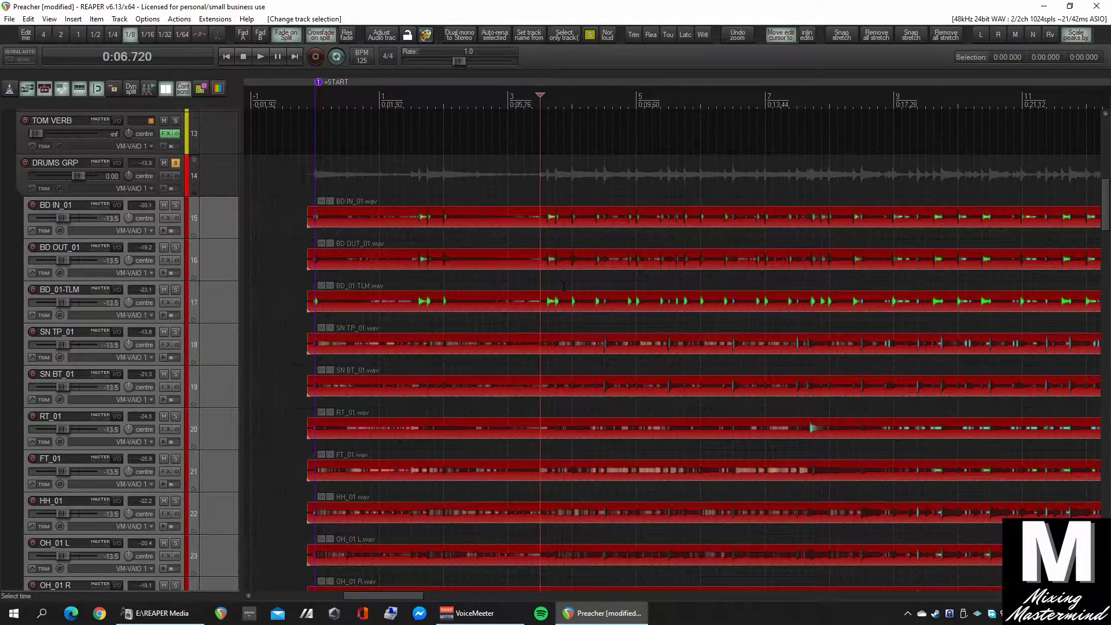
{"action": "scroll", "coordinate": [563, 286], "scroll_direction": "up", "scroll_amount": 1}
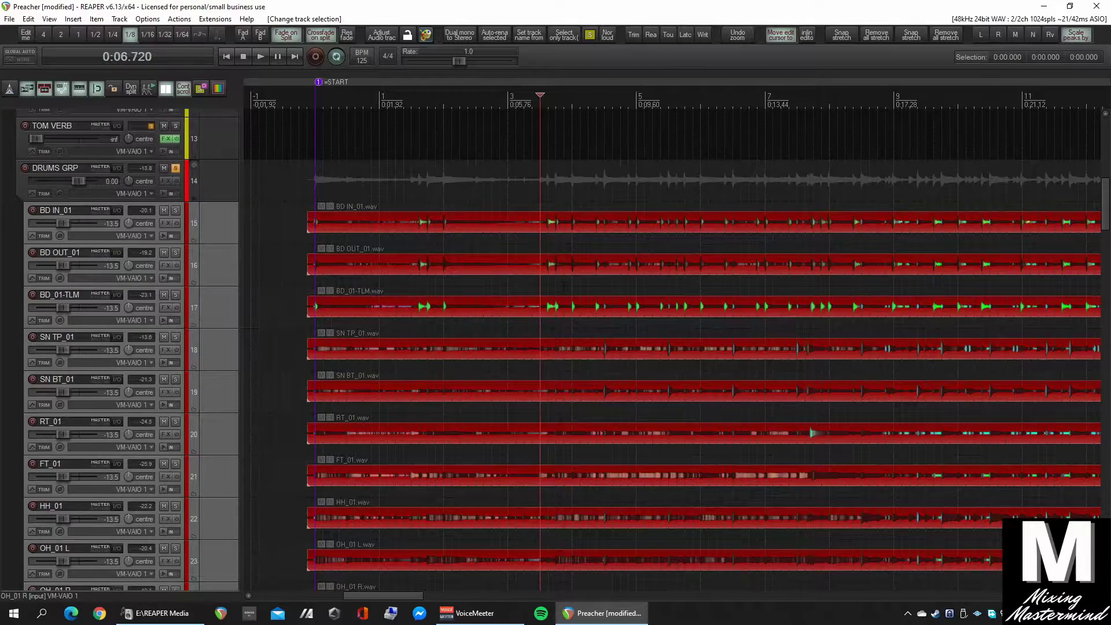
{"action": "key", "text": "space"}
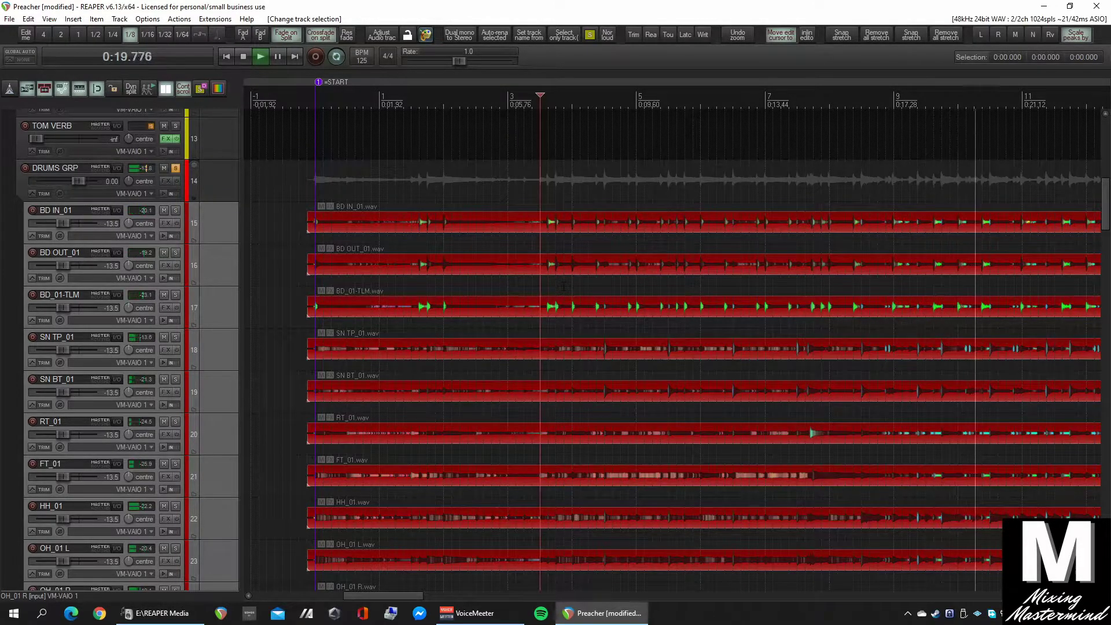
{"action": "scroll", "coordinate": [564, 286], "scroll_direction": "down", "scroll_amount": 1}
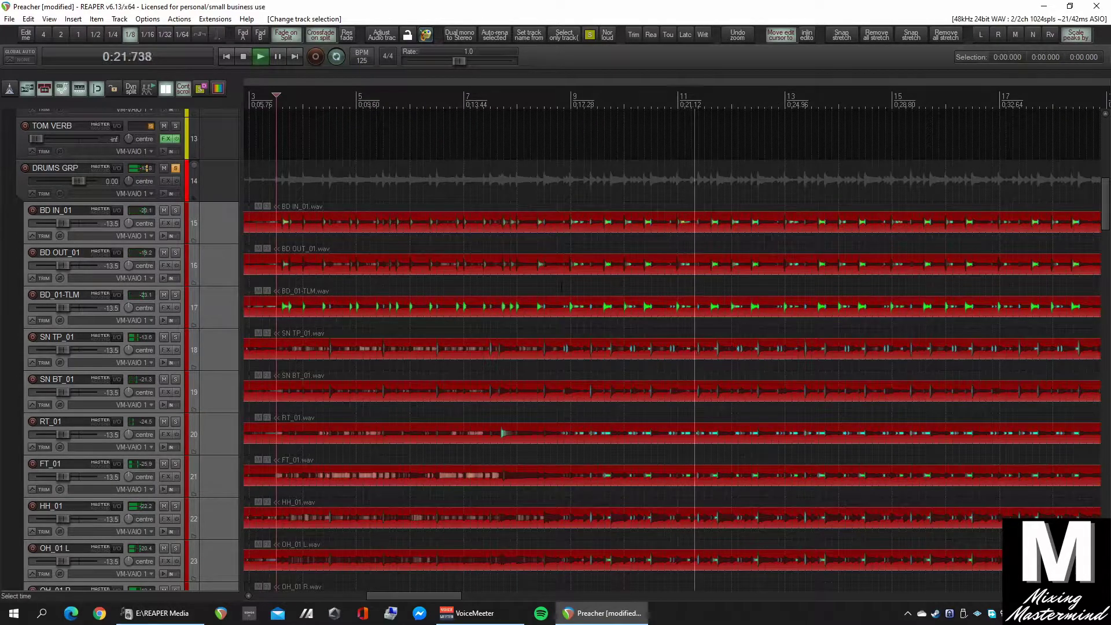
Solo the SN TP_01 and SN BT_01 snare tracks one at a time to hear each alone, clear the solos and stop playback.
{"action": "left_click", "coordinate": [206, 315]}
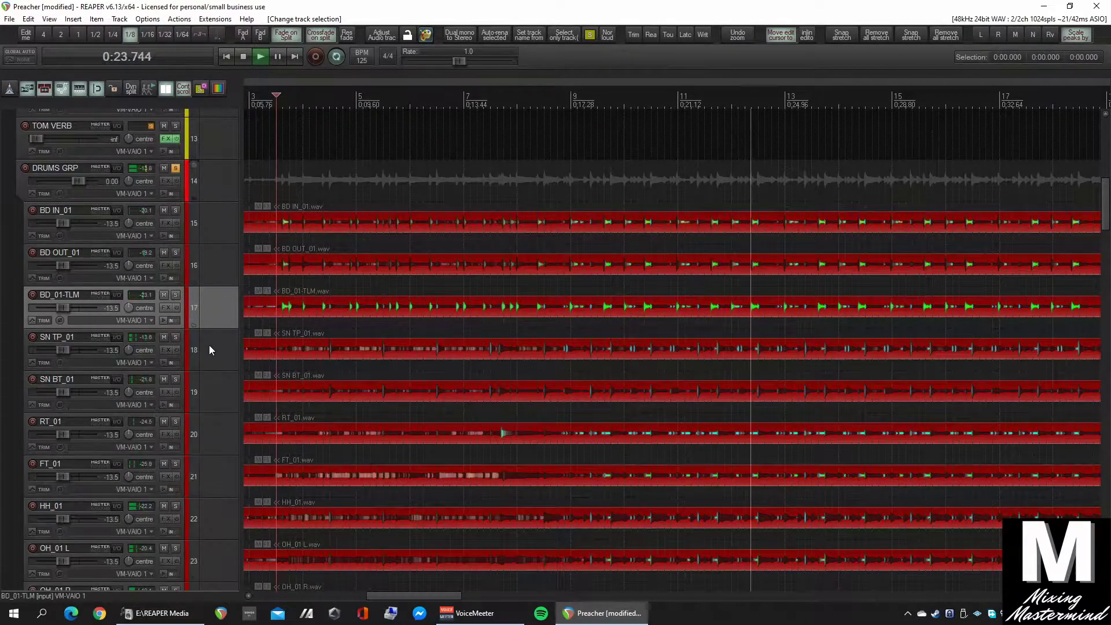
{"action": "left_click", "coordinate": [175, 338]}
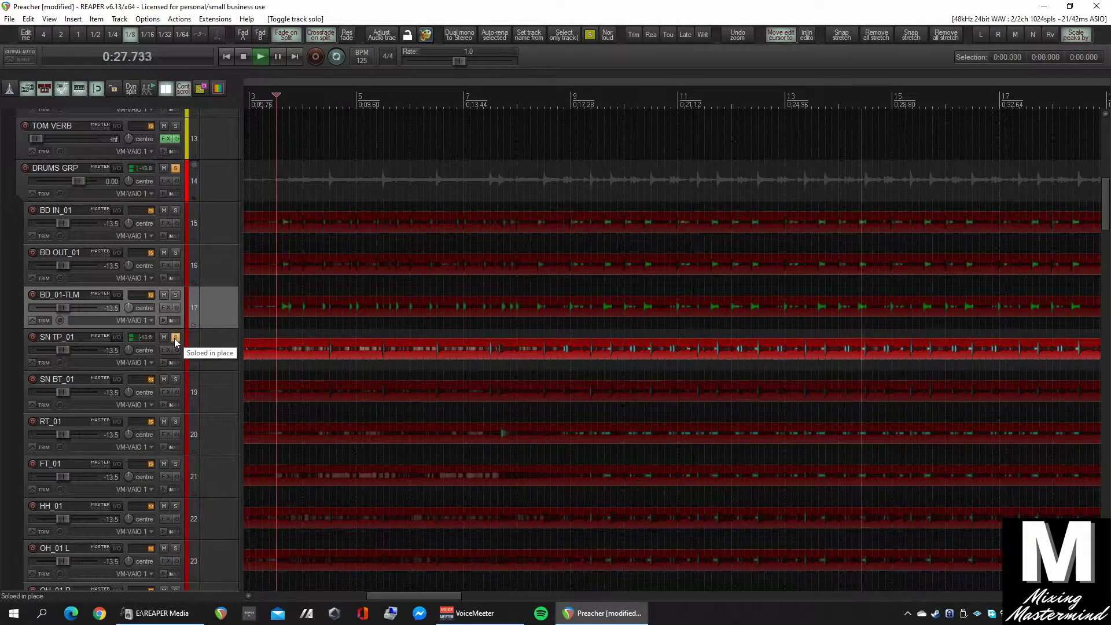
{"action": "left_click", "coordinate": [175, 338]}
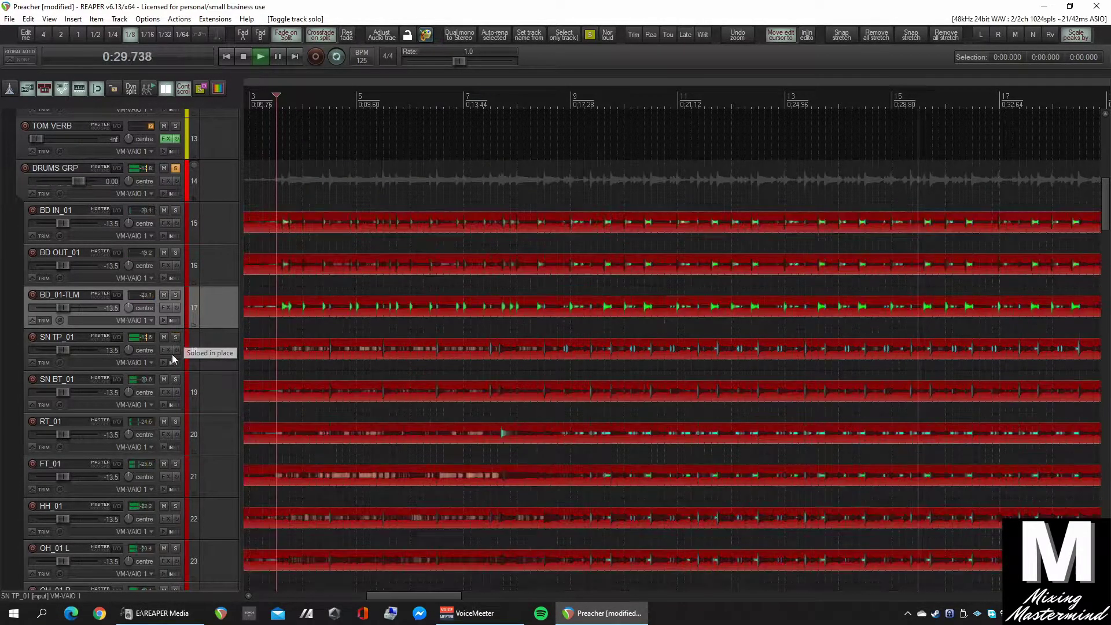
{"action": "left_click", "coordinate": [176, 380]}
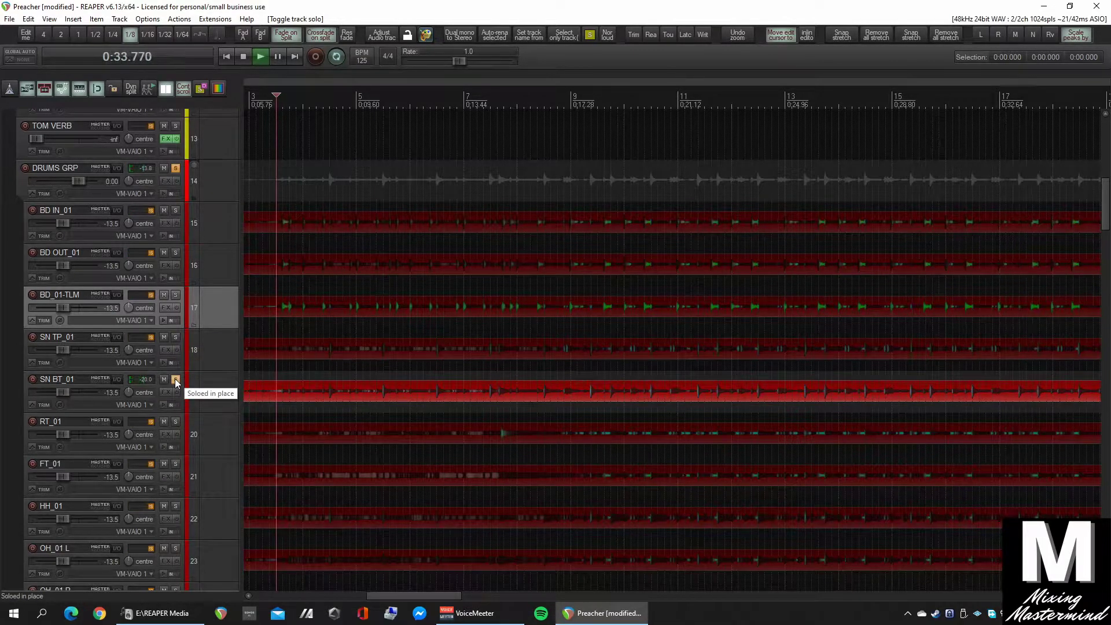
{"action": "left_click", "coordinate": [175, 380]}
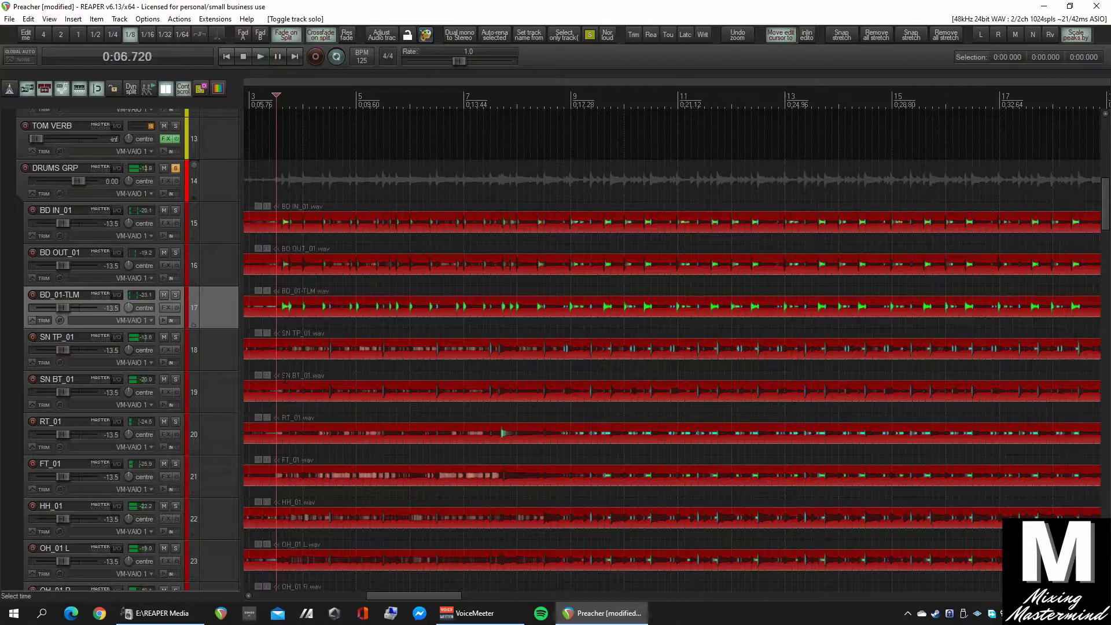
{"action": "key", "text": "minus"}
{"action": "key", "text": "space"}
{"action": "scroll", "coordinate": [285, 379], "scroll_direction": "down", "scroll_amount": 4}
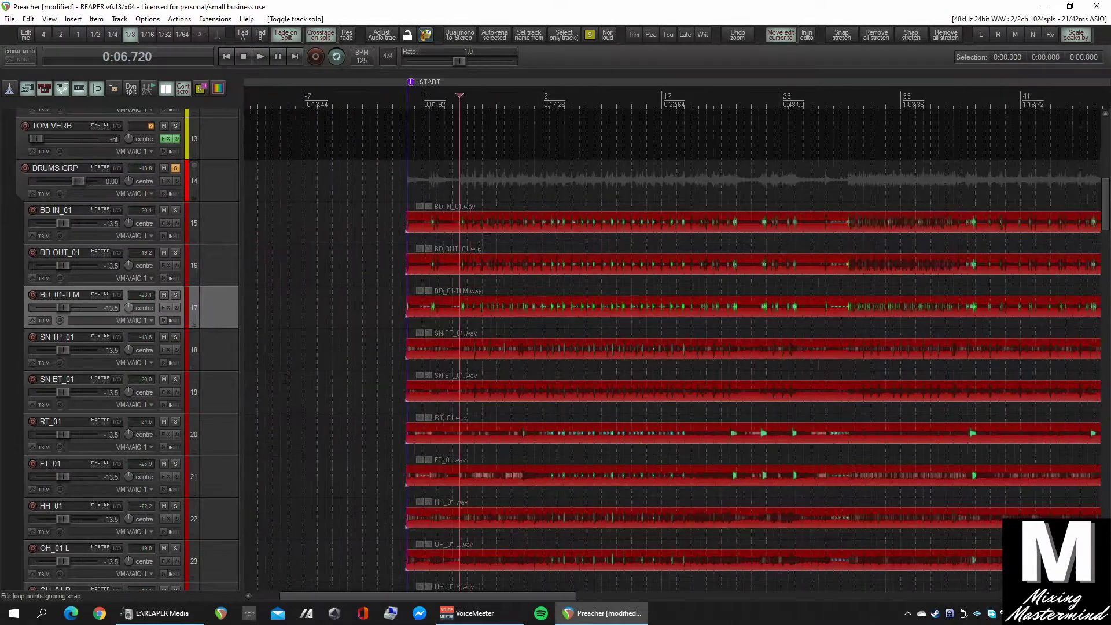
{"action": "scroll", "coordinate": [586, 418], "scroll_direction": "up", "scroll_amount": 3}
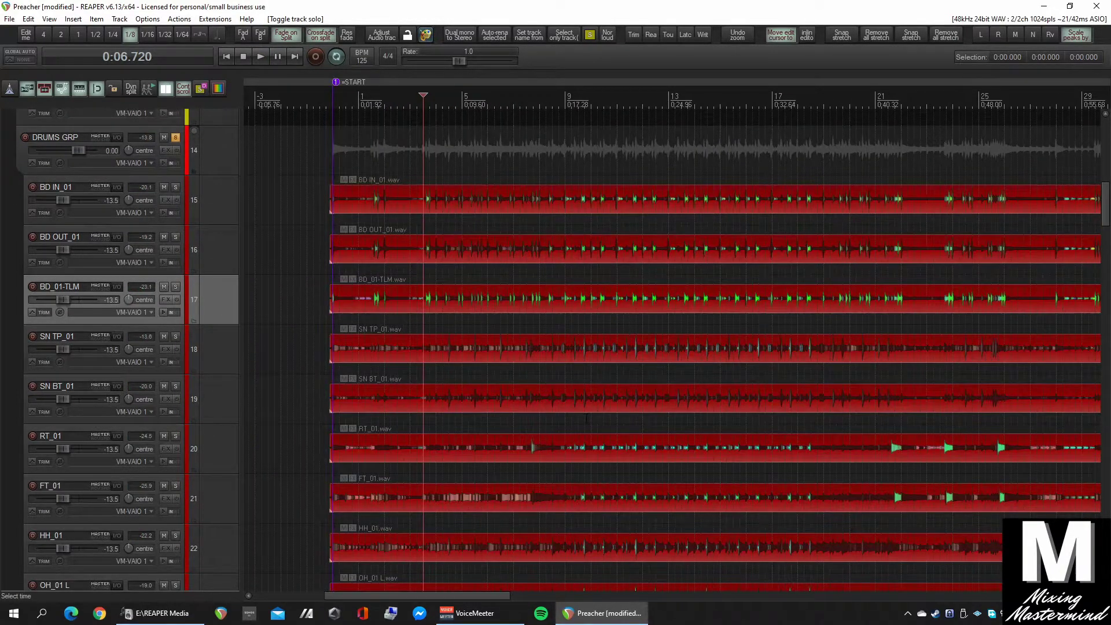
{"action": "left_click", "coordinate": [220, 199]}
{"action": "scroll", "coordinate": [227, 481], "scroll_direction": "down", "scroll_amount": 3}
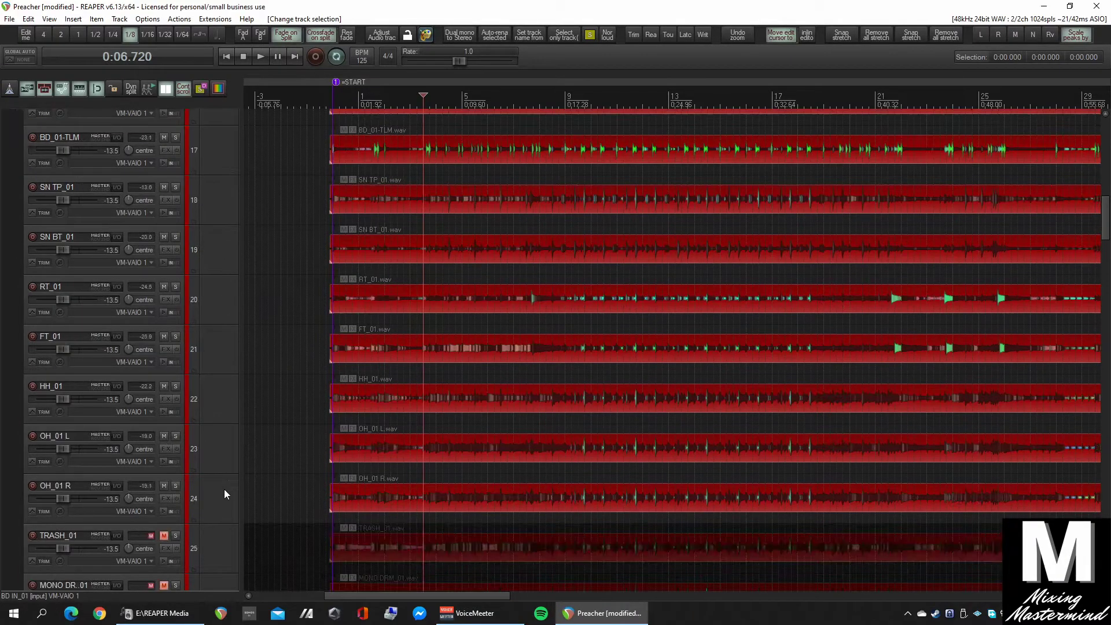
{"action": "left_click", "coordinate": [224, 488], "text": "shift"}
{"action": "scroll", "coordinate": [227, 493], "scroll_direction": "up", "scroll_amount": 2}
{"action": "key", "text": "ctrl+z"}
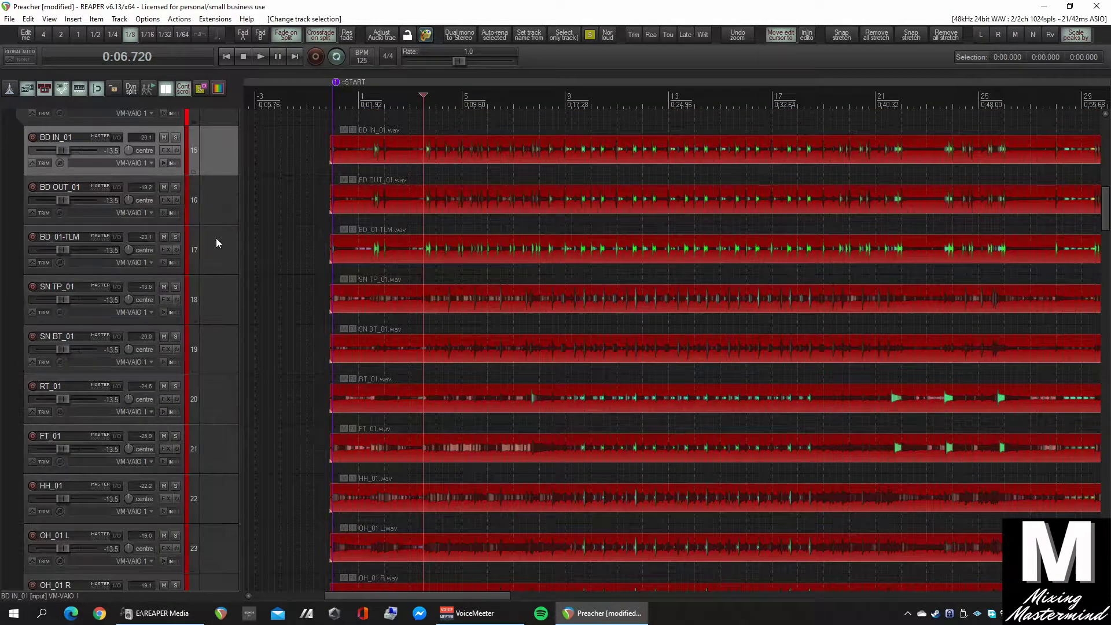
Add the Auto-Align (Sound Radix) plugin to the SN TP_01 track.
{"action": "left_click", "coordinate": [206, 306]}
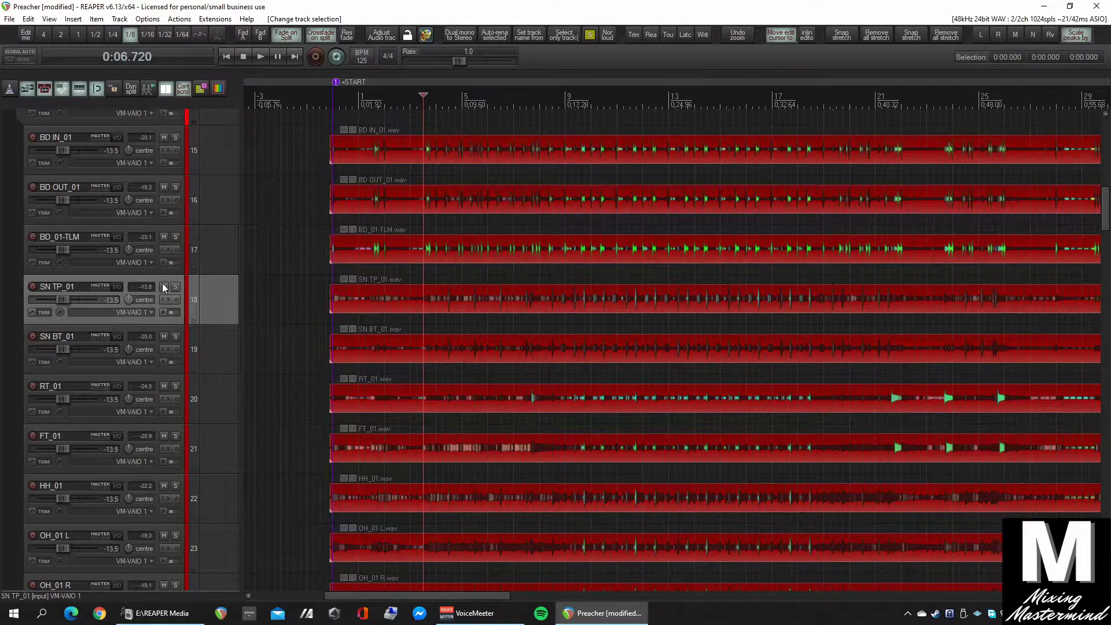
{"action": "right_click", "coordinate": [166, 300]}
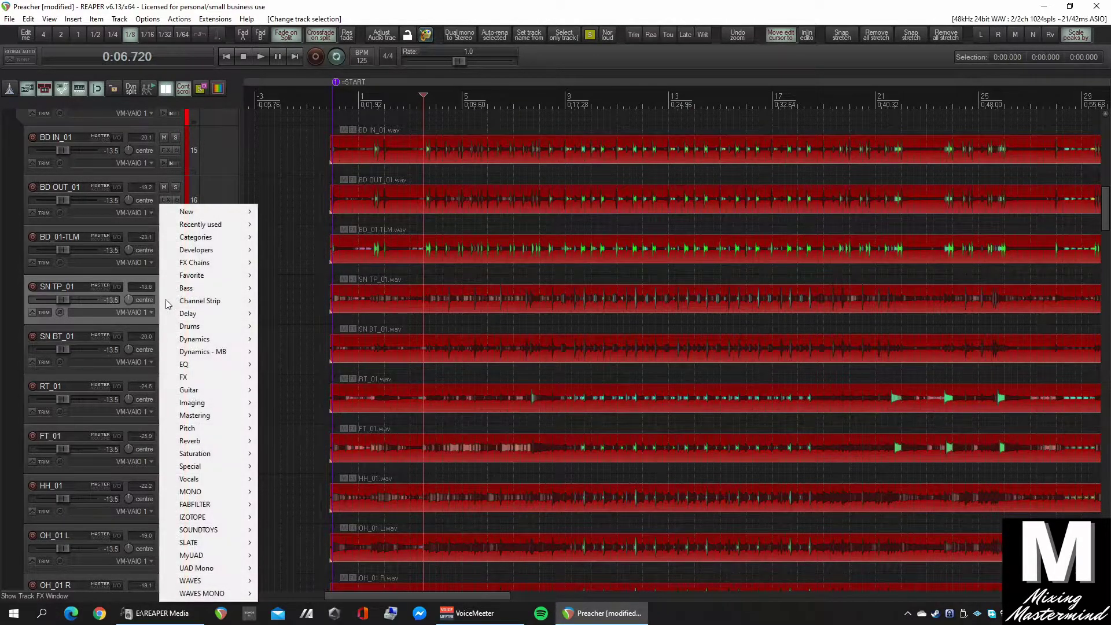
{"action": "mouse_move", "coordinate": [175, 303]}
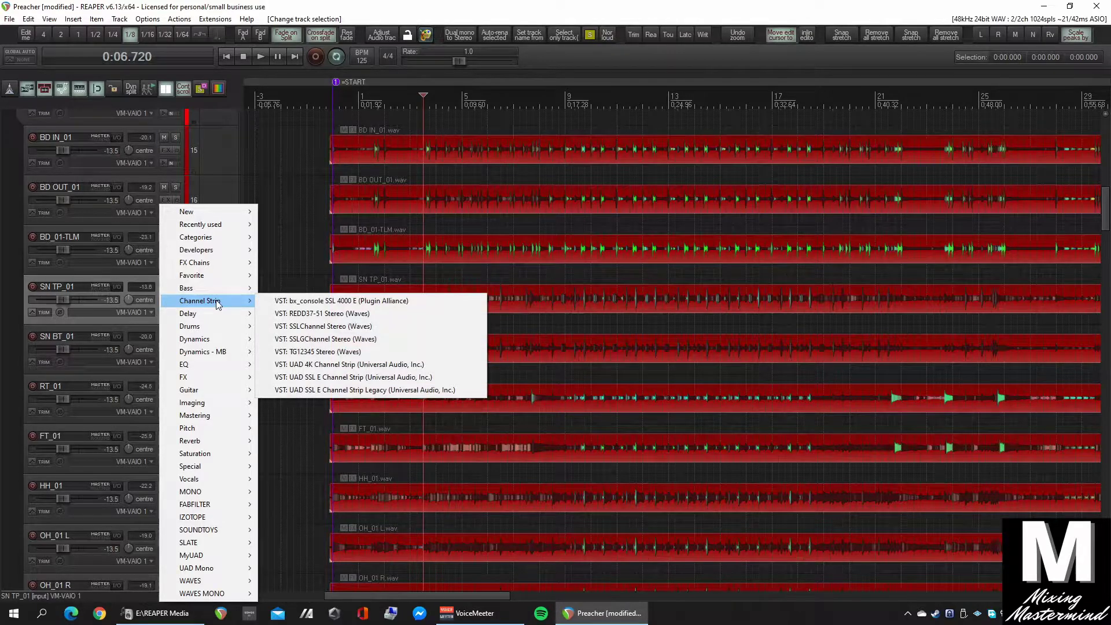
{"action": "mouse_move", "coordinate": [216, 327]}
{"action": "left_click", "coordinate": [327, 328]}
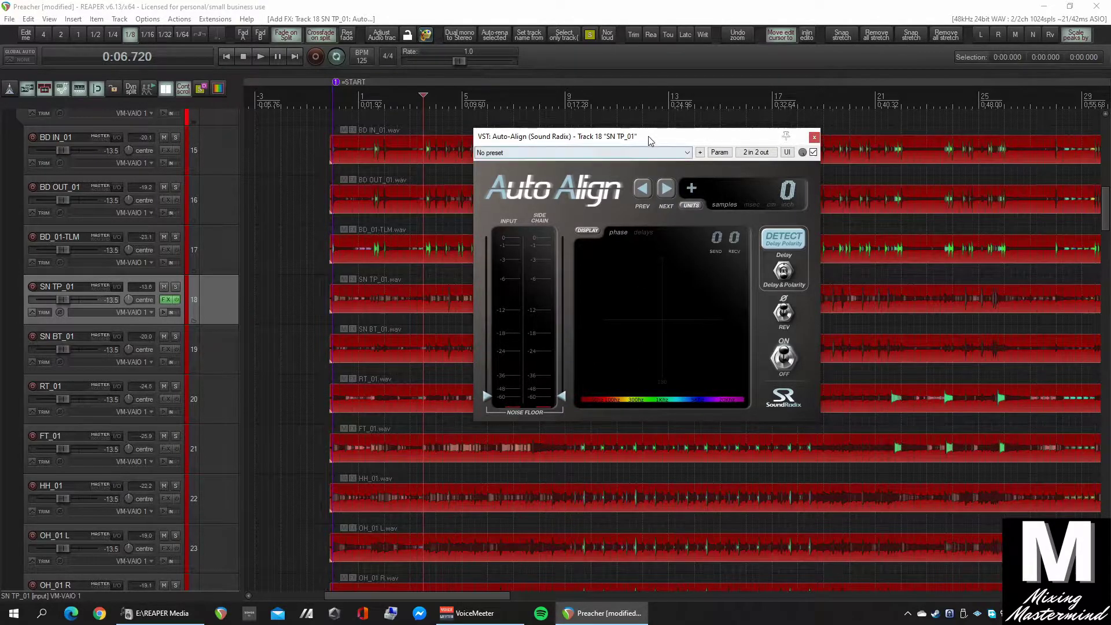
Set the Auto-Align send channel on SN TP_01 to 1 and reposition the plugin window over the arrangement.
{"action": "left_click_drag", "start_coordinate": [651, 140], "coordinate": [764, 144]}
{"action": "left_click", "coordinate": [217, 295]}
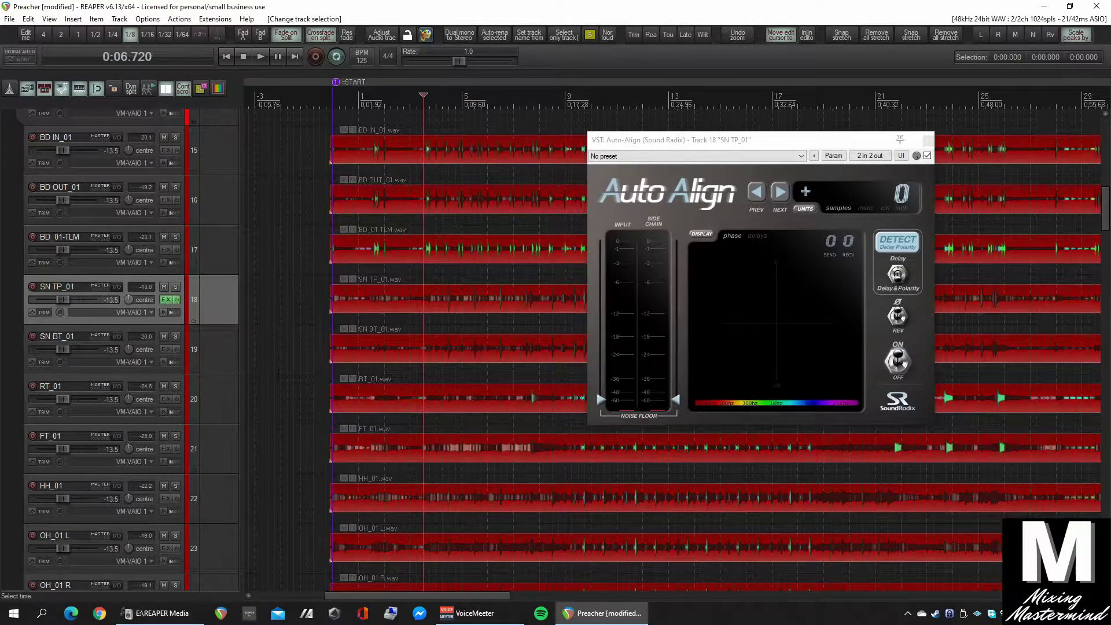
{"action": "left_click", "coordinate": [831, 244]}
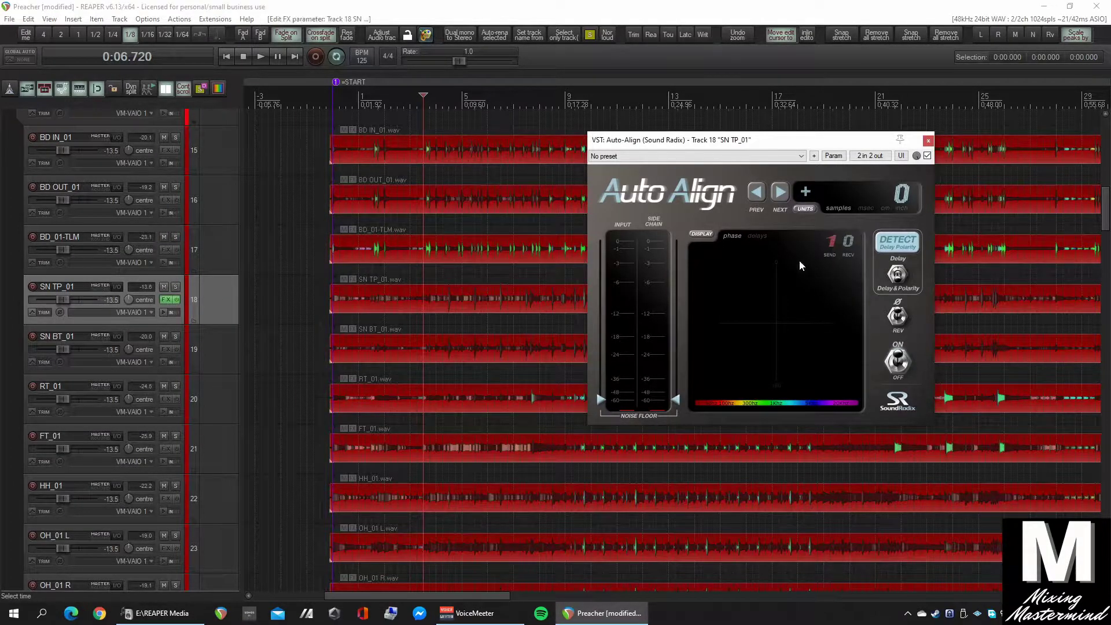
{"action": "left_click_drag", "start_coordinate": [755, 146], "coordinate": [674, 146]}
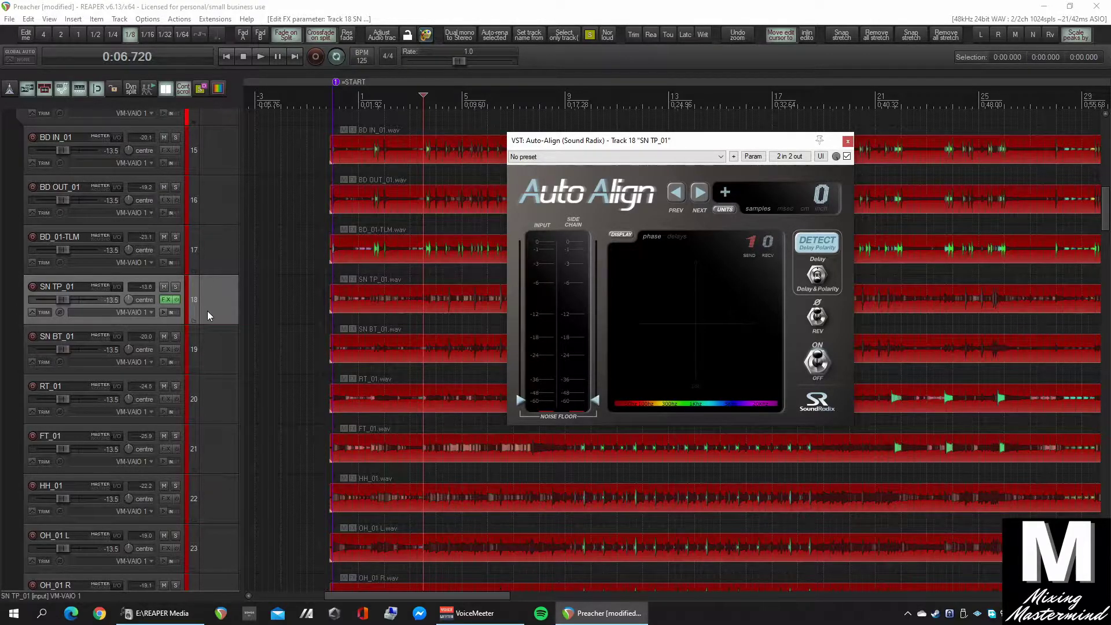
Add the Auto-Align plugin to SN BT_01, set its receive channel to 1, and place both snare plugin windows side by side.
{"action": "right_click", "coordinate": [165, 350]}
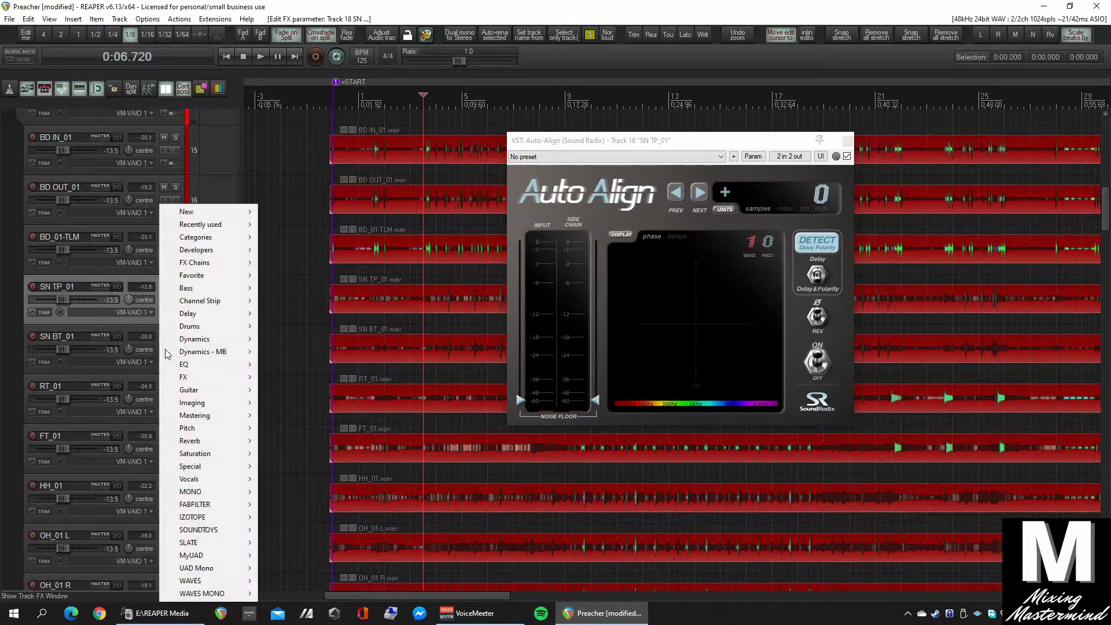
{"action": "mouse_move", "coordinate": [232, 230]}
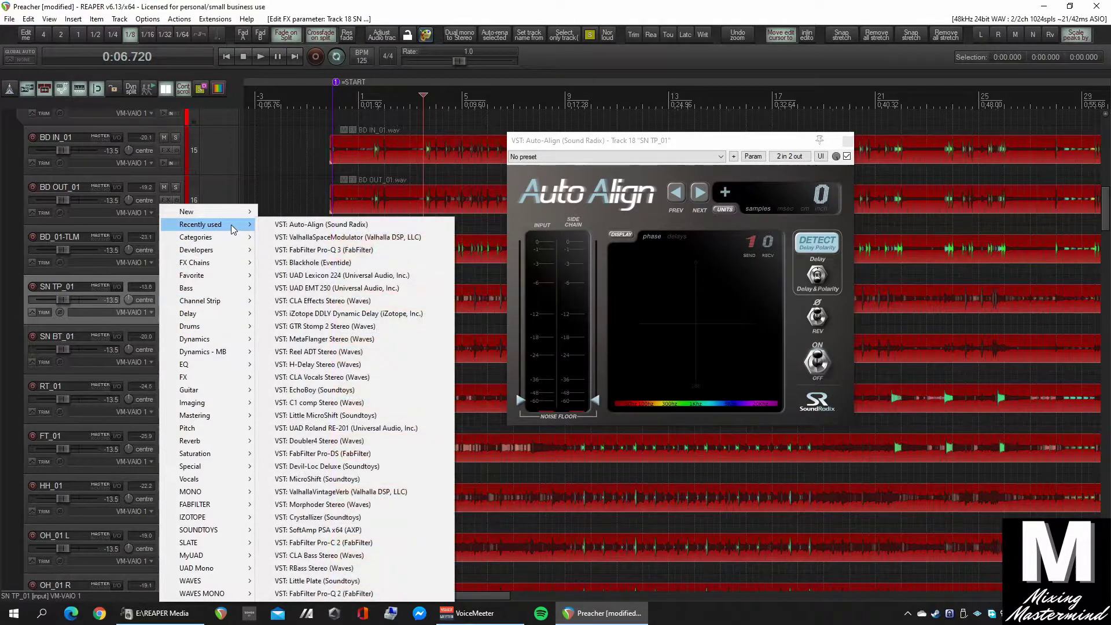
{"action": "left_click", "coordinate": [277, 224]}
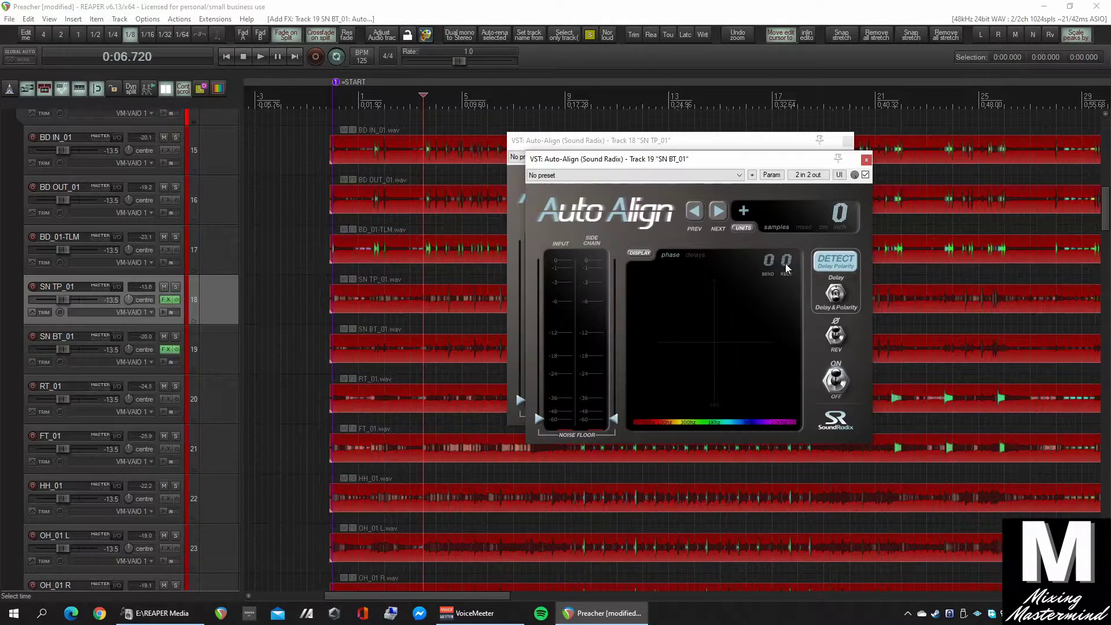
{"action": "left_click_drag", "start_coordinate": [762, 167], "coordinate": [921, 231]}
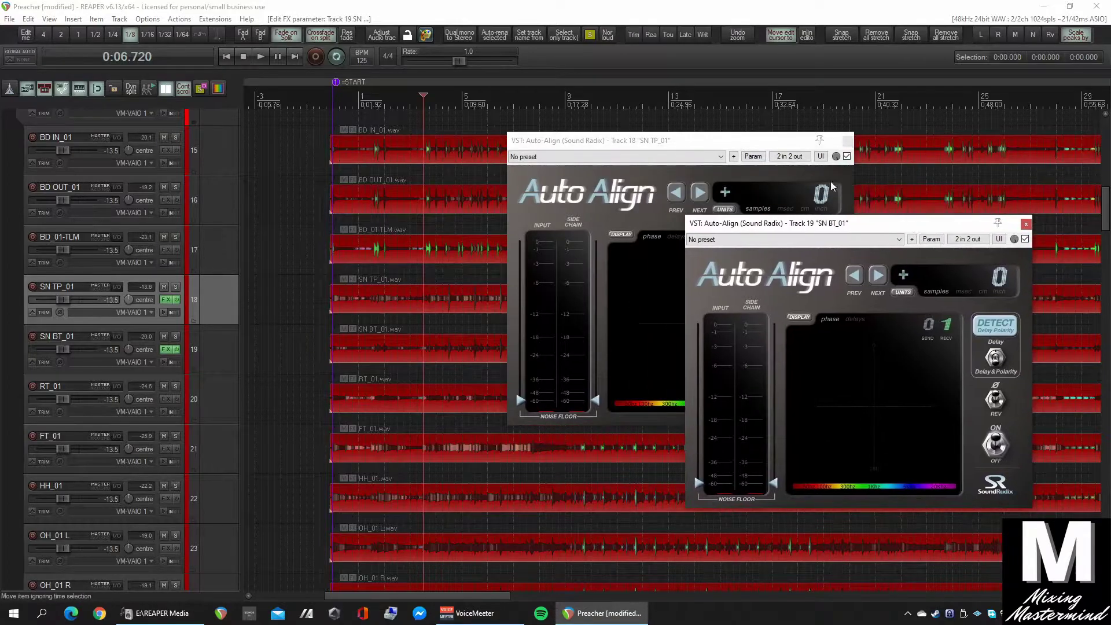
{"action": "left_click_drag", "start_coordinate": [726, 143], "coordinate": [527, 260]}
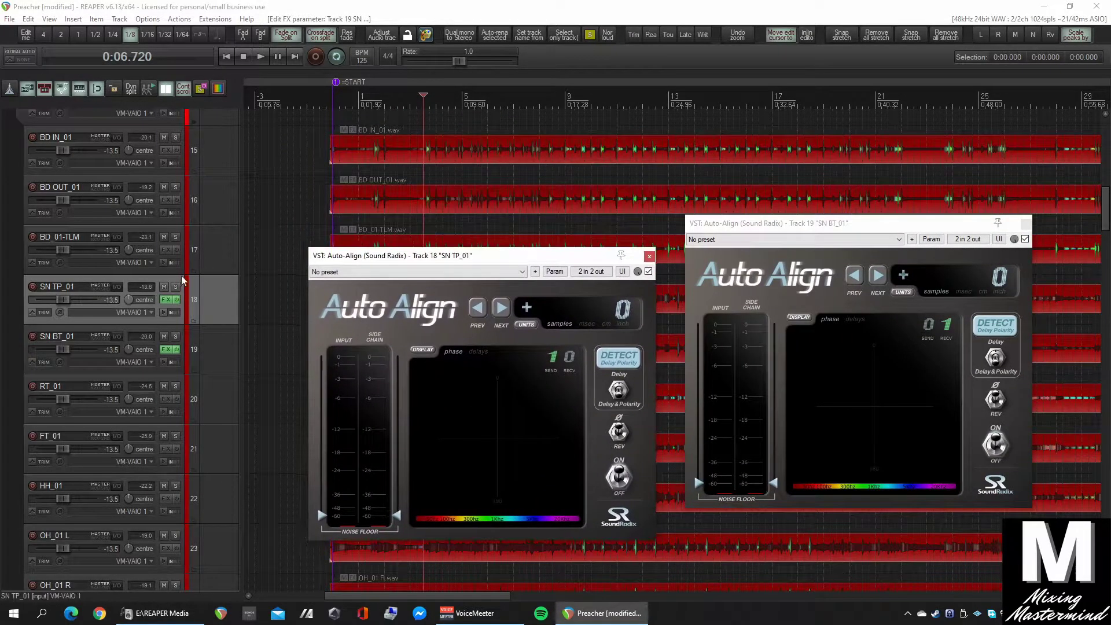
Solo SN TP_01 and SN BT_01 together and play them back with both Auto-Align windows in view.
{"action": "left_click", "coordinate": [205, 349], "text": "ctrl"}
{"action": "key", "text": "alt+s"}
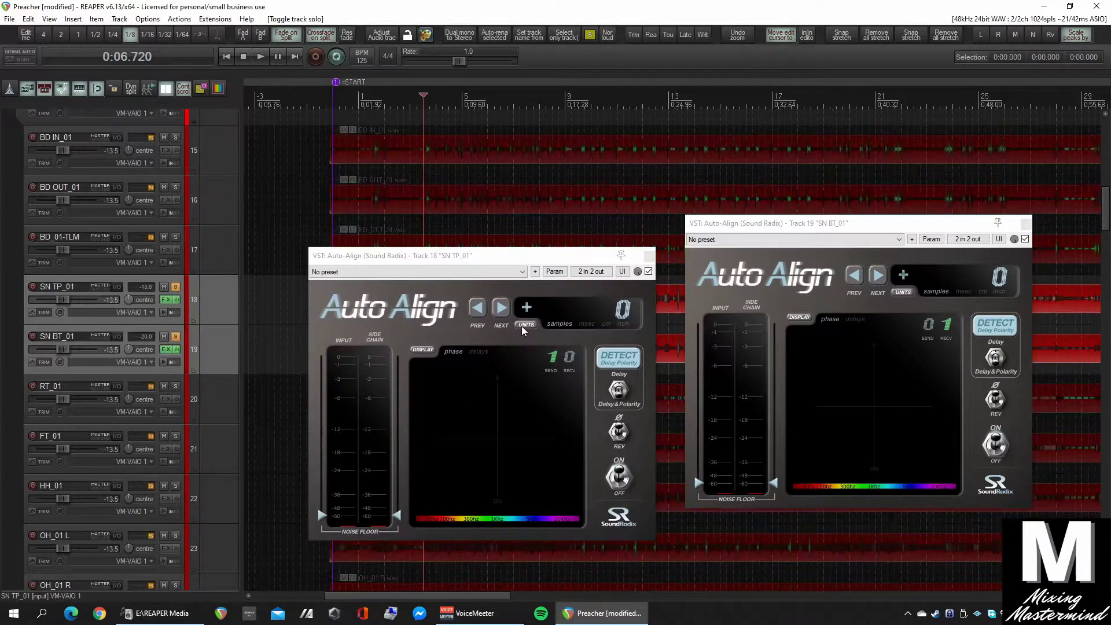
{"action": "key", "text": "space"}
{"action": "left_click_drag", "start_coordinate": [526, 260], "coordinate": [509, 221]}
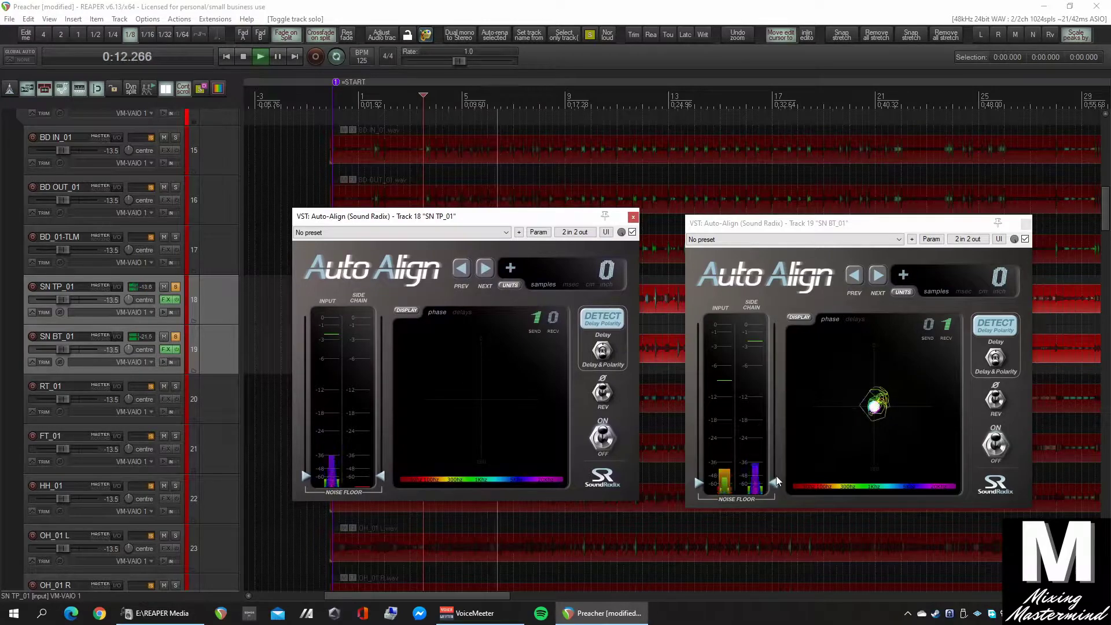
Raise the side-chain noise floor threshold in SN BT_01's Auto-Align above the bleed and run delay detection against the snare top.
{"action": "left_click_drag", "start_coordinate": [776, 485], "coordinate": [776, 456]}
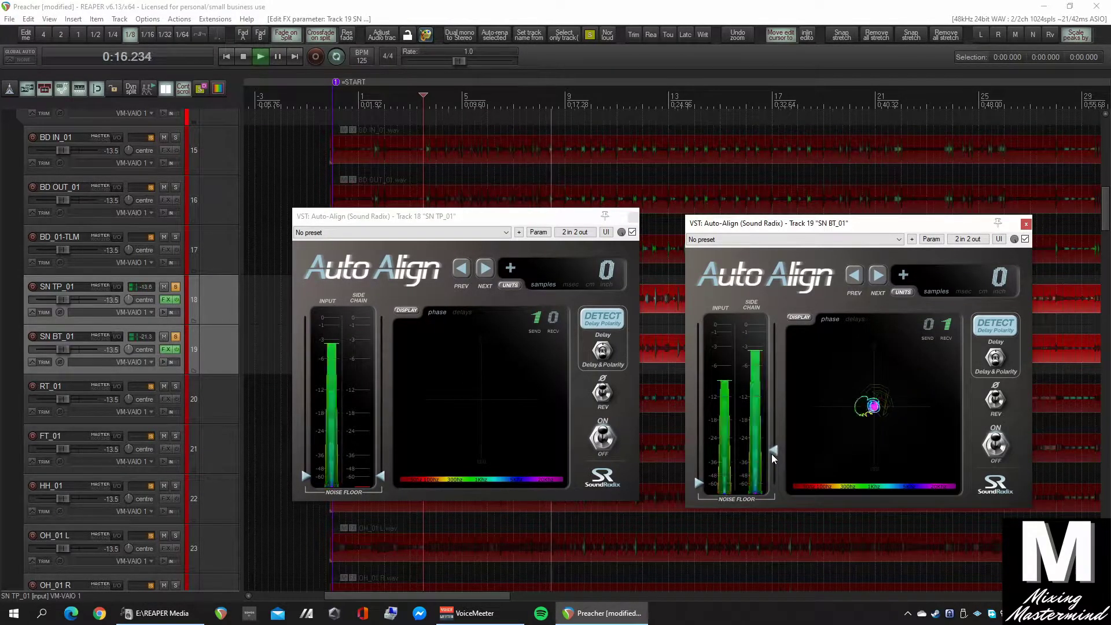
{"action": "left_click_drag", "start_coordinate": [773, 459], "coordinate": [777, 462]}
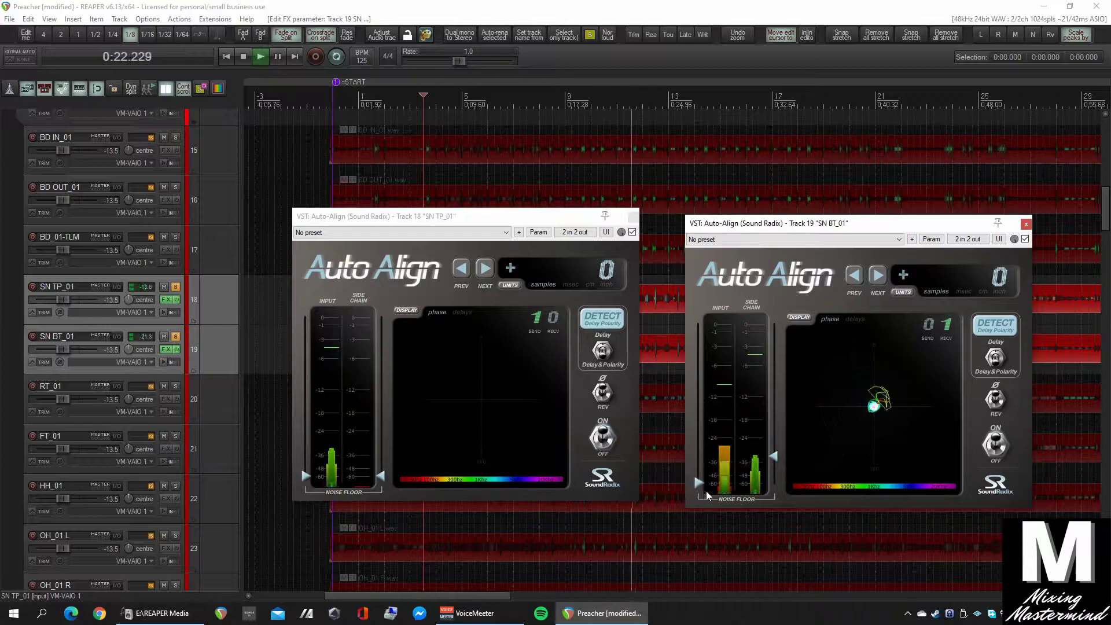
{"action": "left_click", "coordinate": [996, 336]}
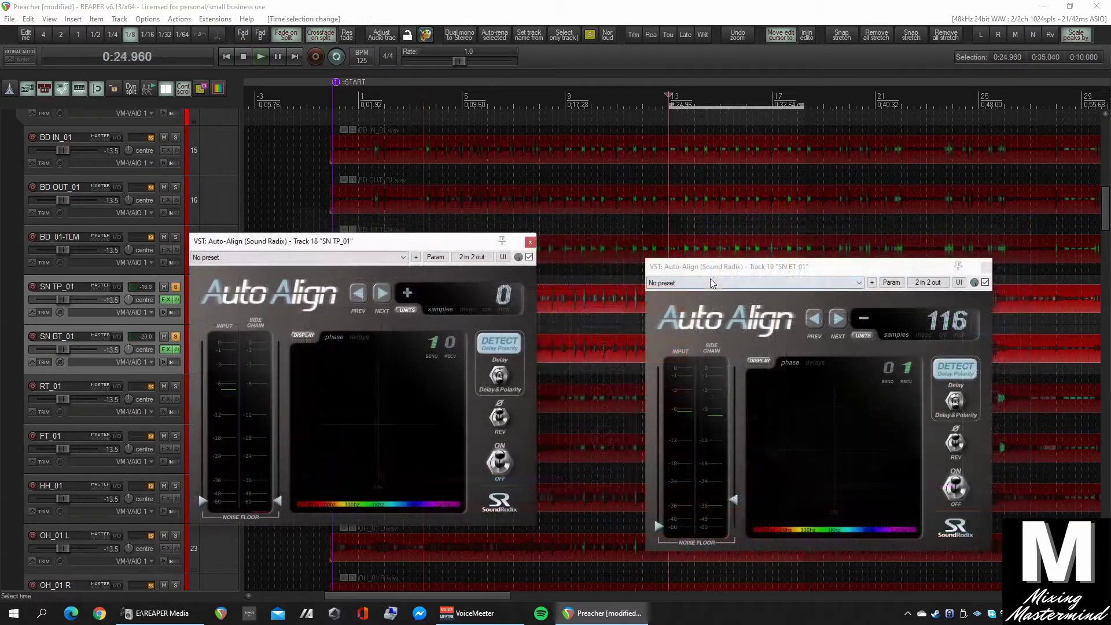
Play the loop from 0:24.960 while toggling SN BT_01's Auto-Align off and on to compare, and close the plugin windows.
{"action": "left_click_drag", "start_coordinate": [723, 272], "coordinate": [680, 263]}
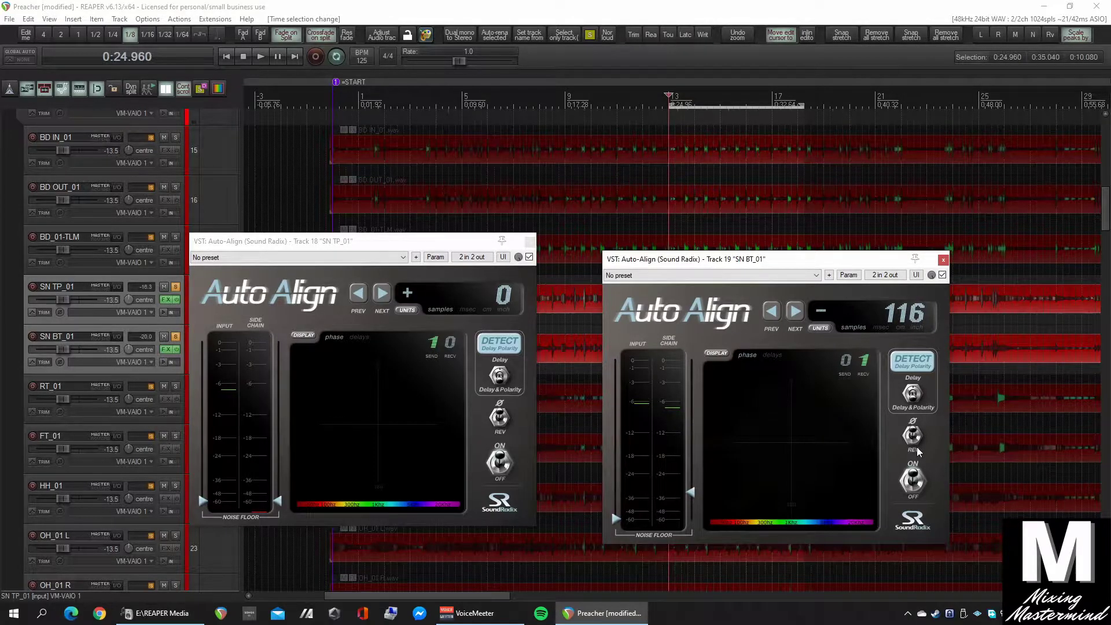
{"action": "left_click_drag", "start_coordinate": [860, 265], "coordinate": [495, 122]}
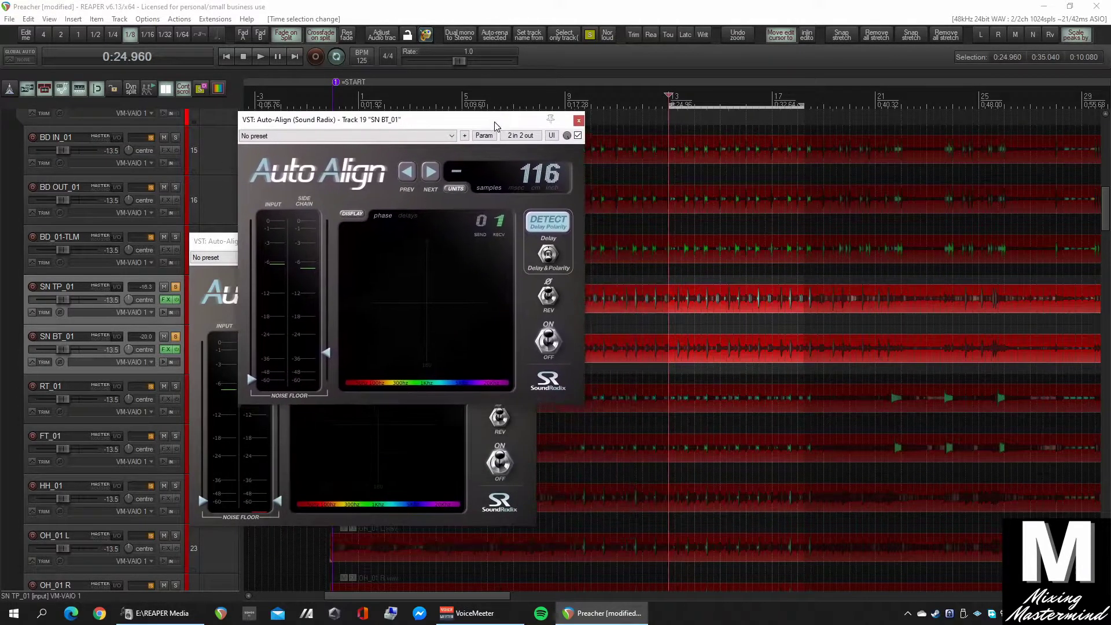
{"action": "key", "text": "space"}
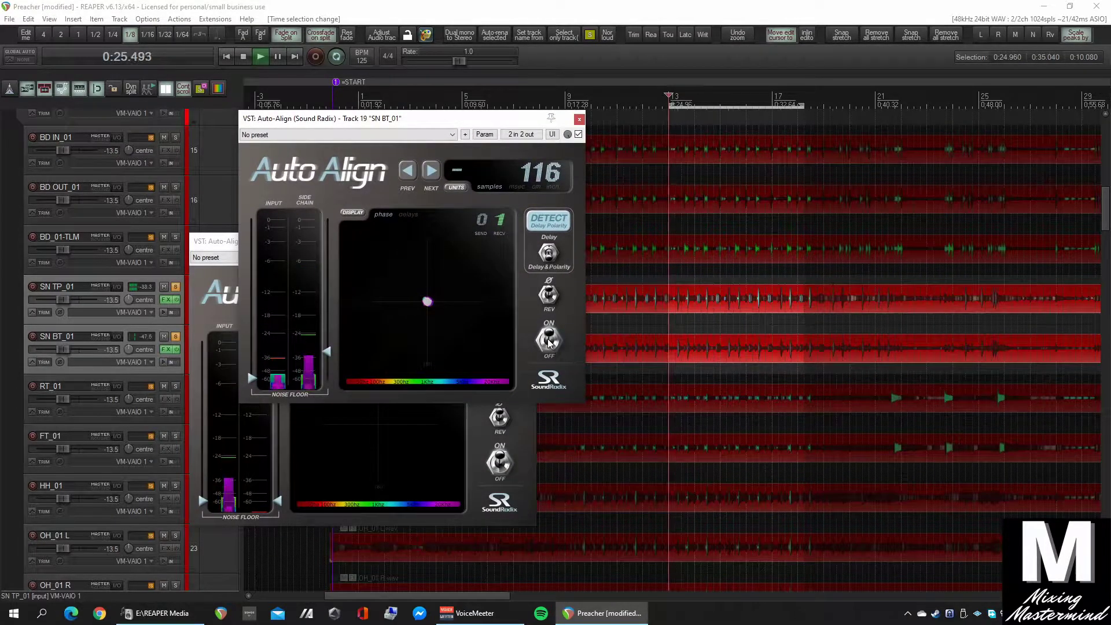
{"action": "left_click", "coordinate": [550, 341]}
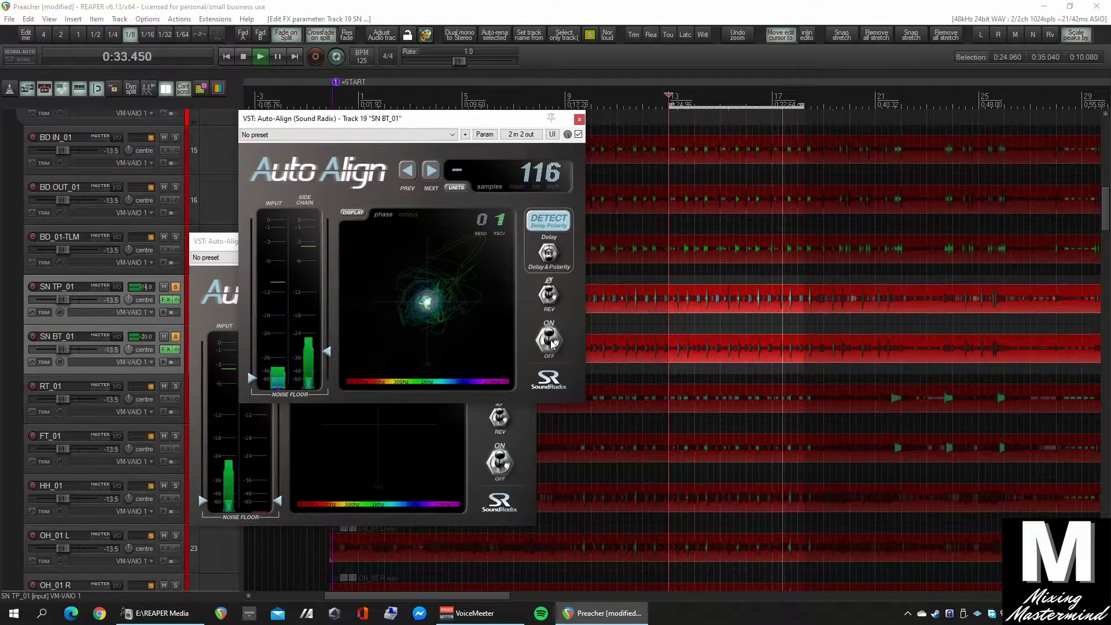
{"action": "key", "text": "space"}
{"action": "left_click", "coordinate": [579, 120]}
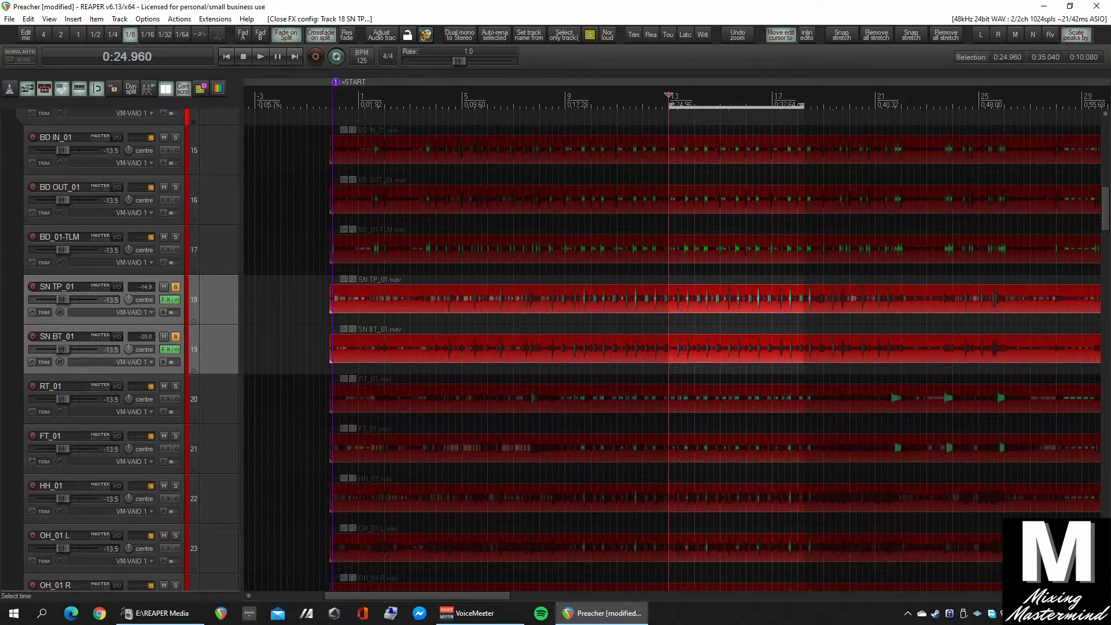
Solo the OH_01 L overhead track on its own, taking the two snare tracks out of solo.
{"action": "scroll", "coordinate": [393, 347], "scroll_direction": "down", "scroll_amount": 1}
{"action": "scroll", "coordinate": [393, 347], "scroll_direction": "up", "scroll_amount": 1}
{"action": "left_click", "coordinate": [213, 292]}
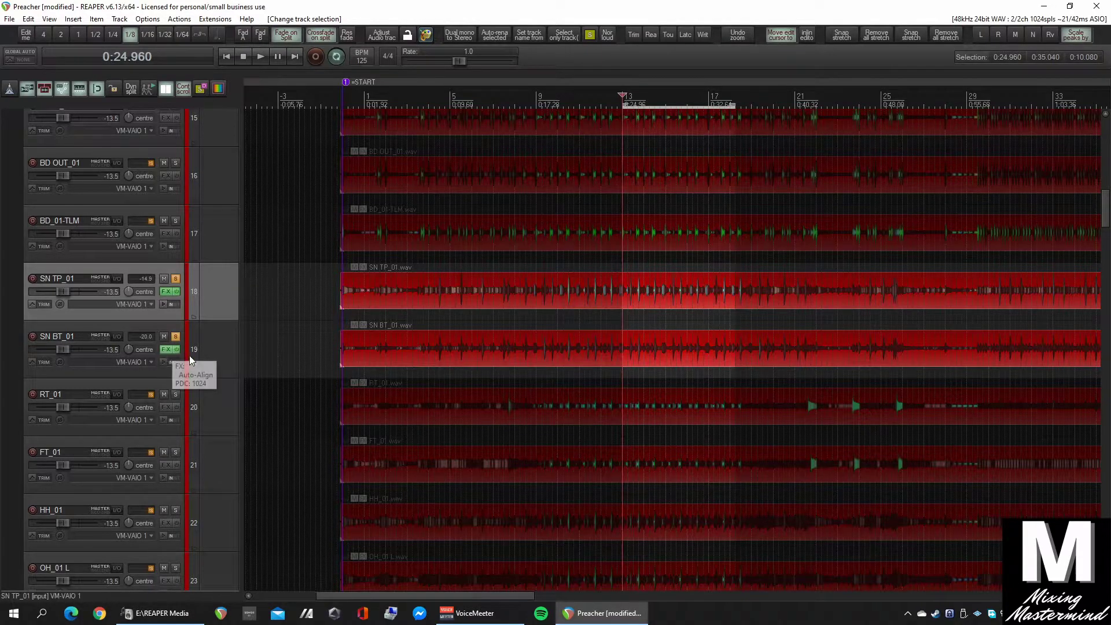
{"action": "scroll", "coordinate": [210, 361], "scroll_direction": "down", "scroll_amount": 1}
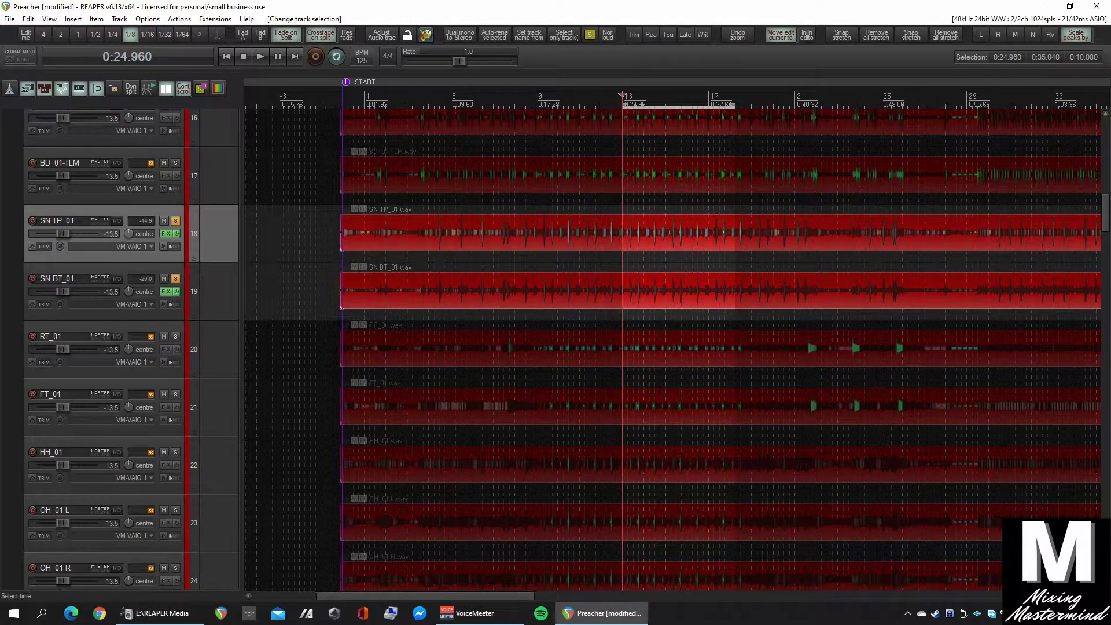
{"action": "scroll", "coordinate": [235, 493], "scroll_direction": "down", "scroll_amount": 1}
{"action": "left_click", "coordinate": [176, 452]}
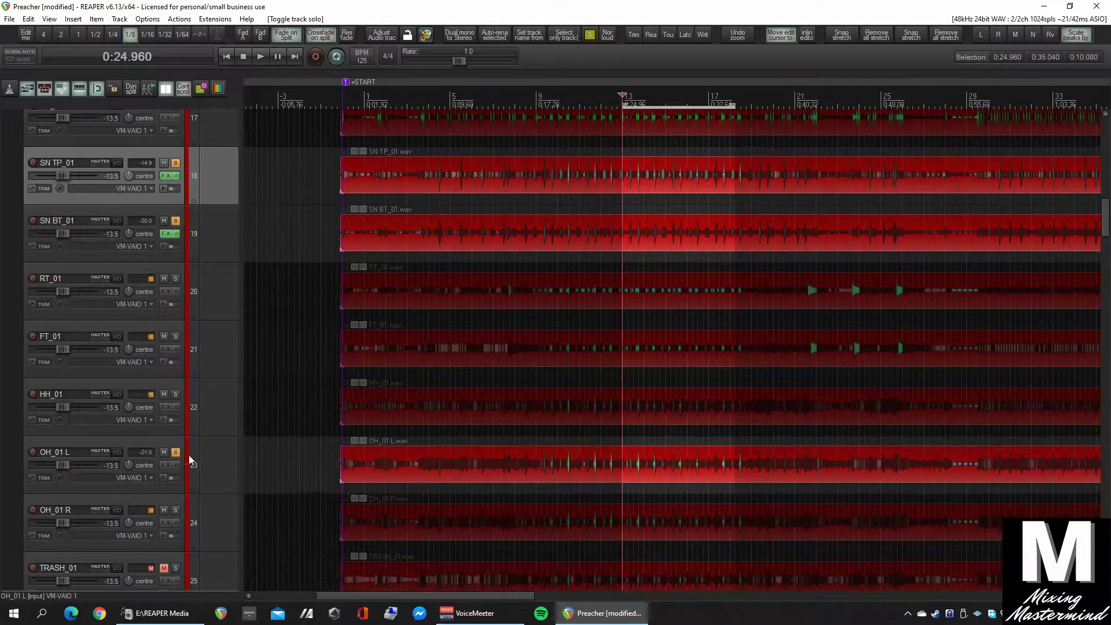
{"action": "left_click", "coordinate": [176, 222]}
Add Auto-Align to OH_01 L with receive channel 1, move its window aside, and solo SN TP_01 alongside it.
{"action": "right_click", "coordinate": [170, 465]}
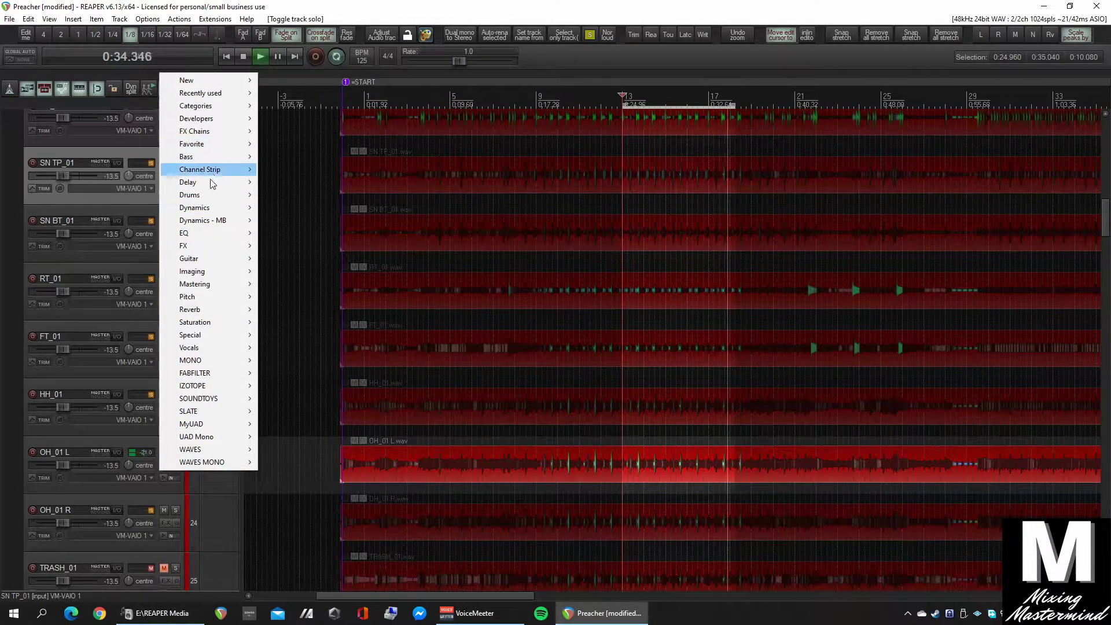
{"action": "mouse_move", "coordinate": [217, 183]}
{"action": "left_click", "coordinate": [301, 190]}
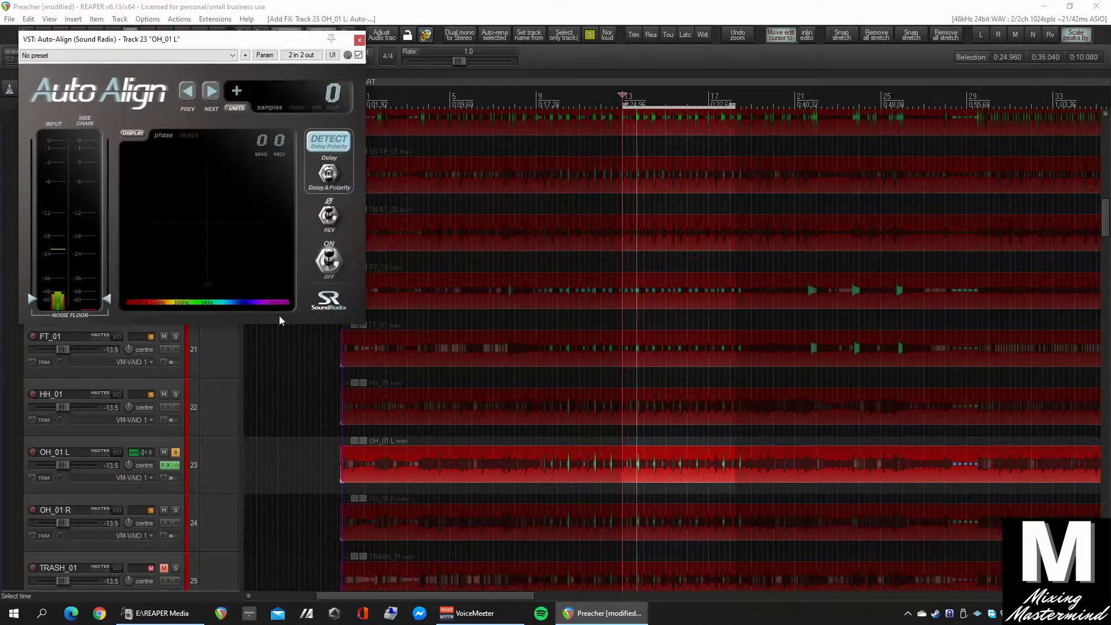
{"action": "left_click_drag", "start_coordinate": [289, 40], "coordinate": [855, 105]}
{"action": "left_click", "coordinate": [176, 163]}
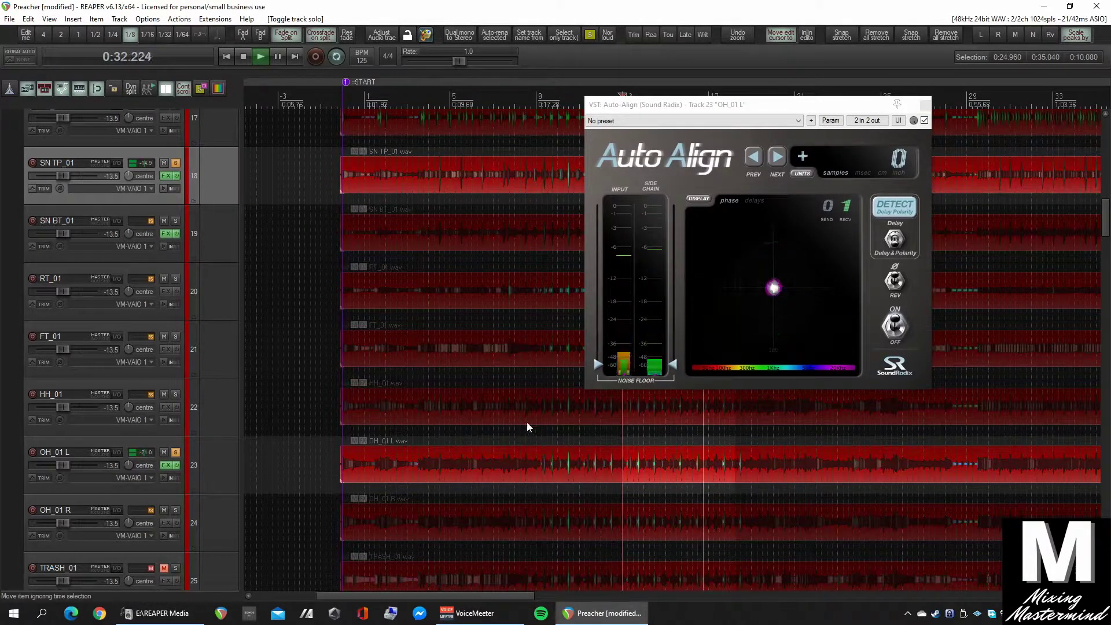
Play from 0:17.280, raise the side-chain noise floor threshold in OH_01 L's Auto-Align, and detect its delay against the snare top.
{"action": "left_click", "coordinate": [536, 463]}
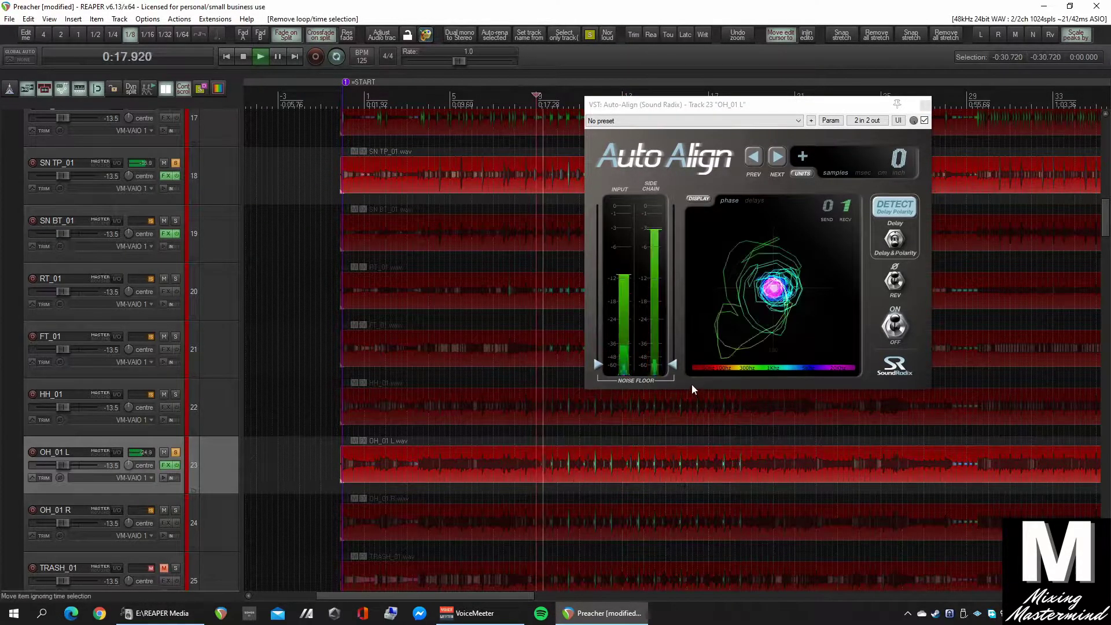
{"action": "left_click_drag", "start_coordinate": [677, 363], "coordinate": [683, 328]}
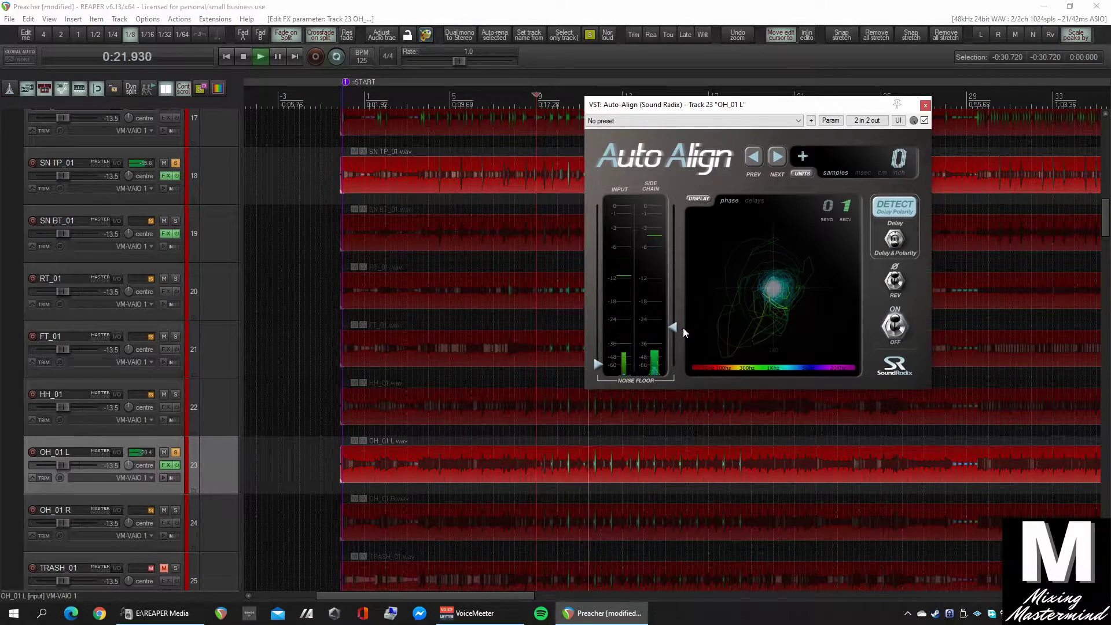
{"action": "left_click", "coordinate": [900, 209]}
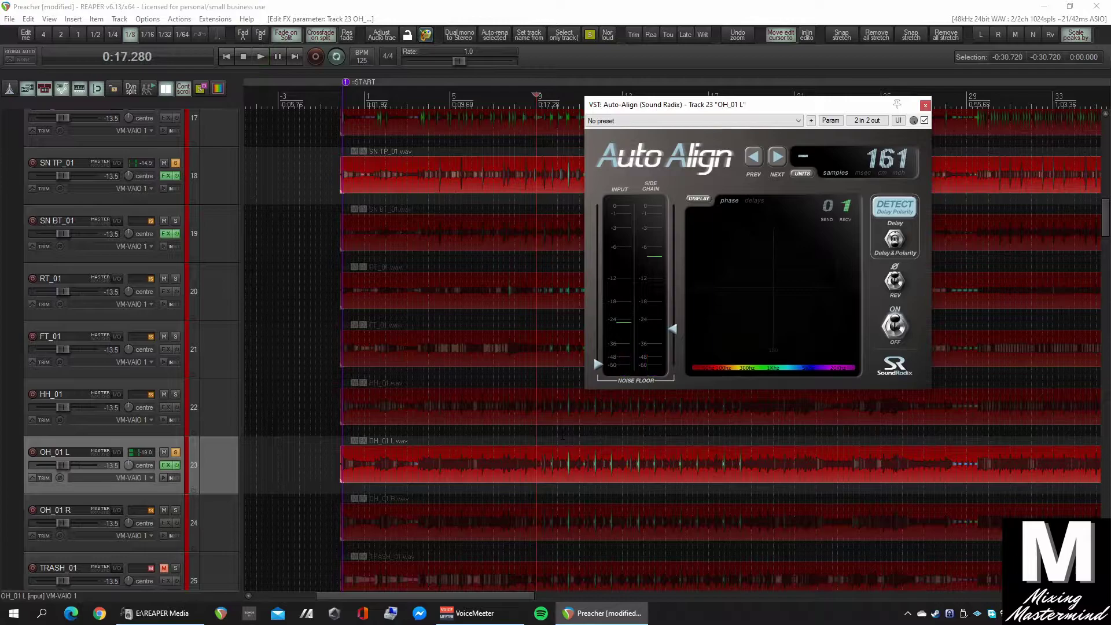
Open SN BT_01's Auto-Align to compare its detected sample delay with OH_01 L's, and close it again.
{"action": "left_click", "coordinate": [557, 408]}
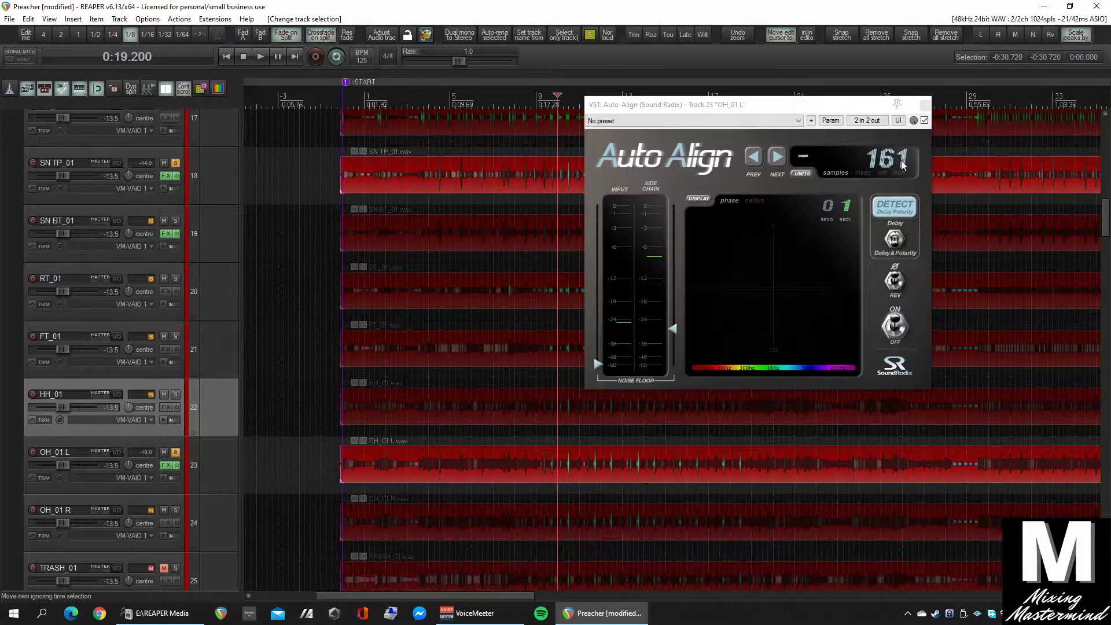
{"action": "left_click", "coordinate": [166, 233]}
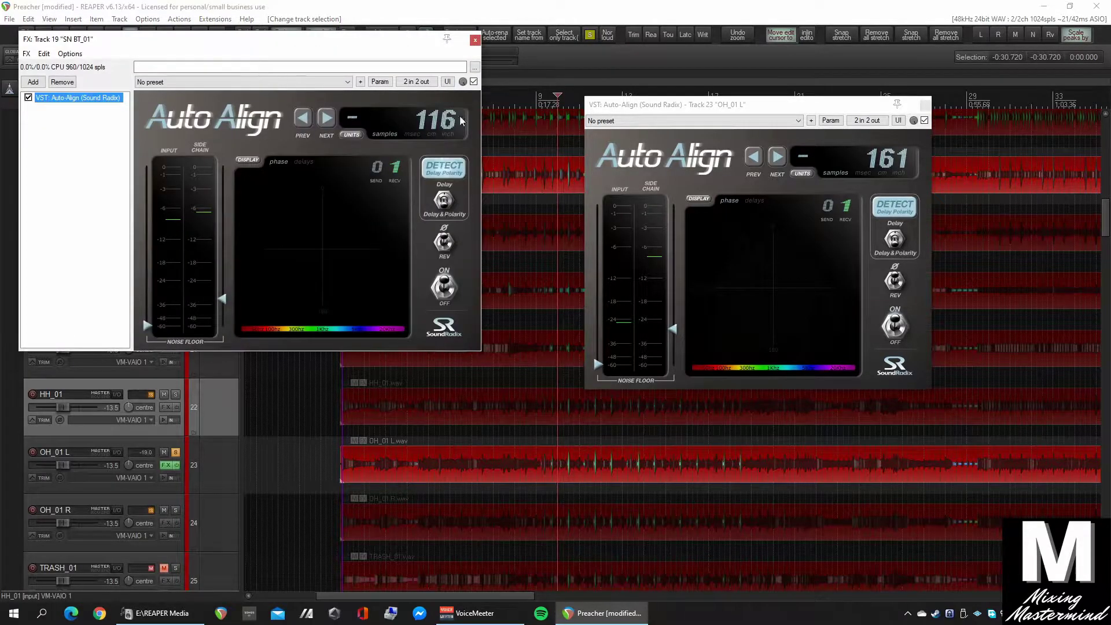
{"action": "left_click", "coordinate": [475, 40]}
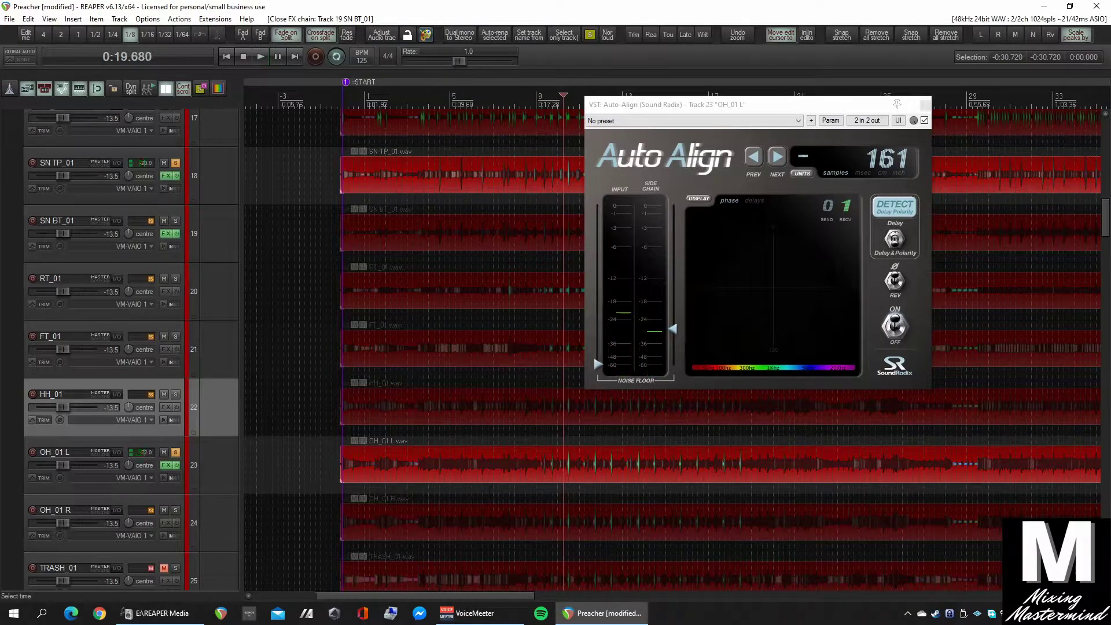
Play SN TP_01 with OH_01 L from 0:19.680, toggling the overhead's Auto-Align off and on to compare, and close its window.
{"action": "key", "text": "space"}
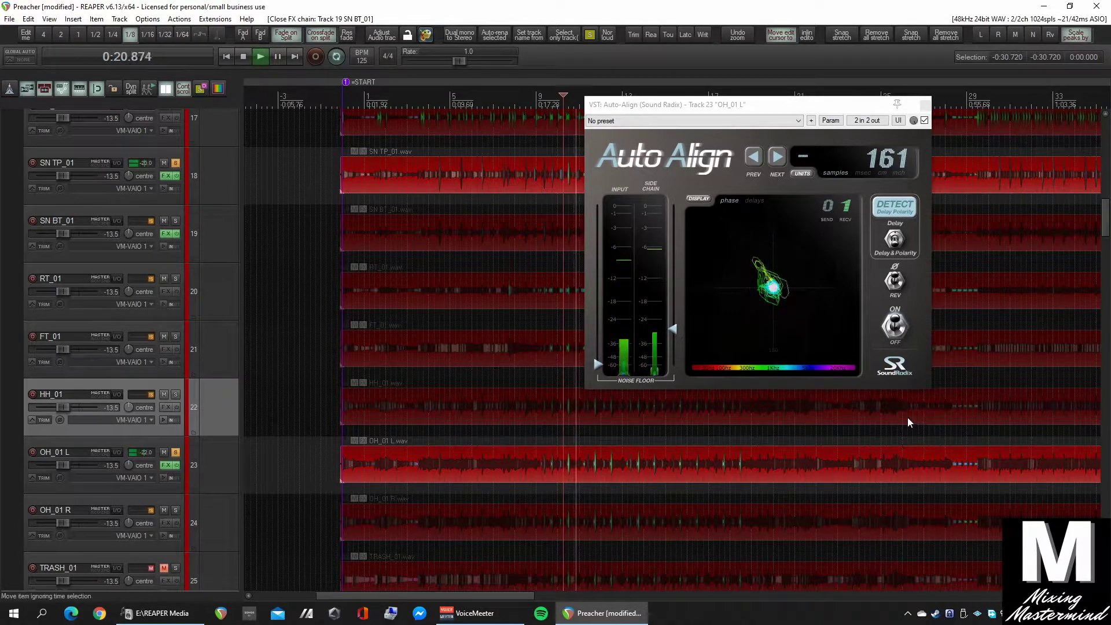
{"action": "left_click", "coordinate": [896, 326]}
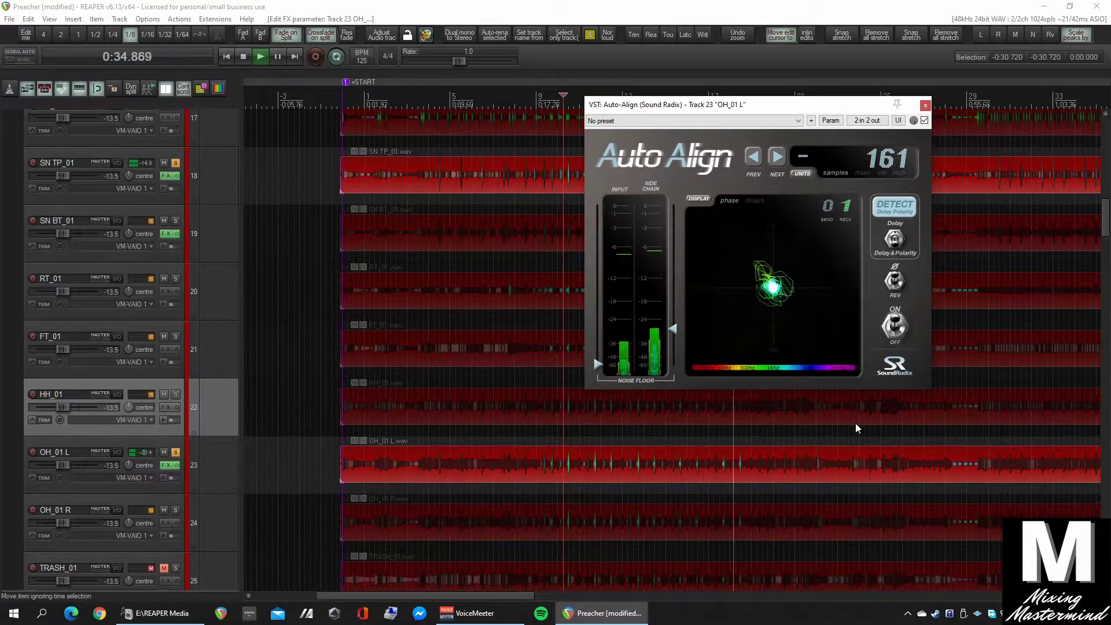
{"action": "key", "text": "space"}
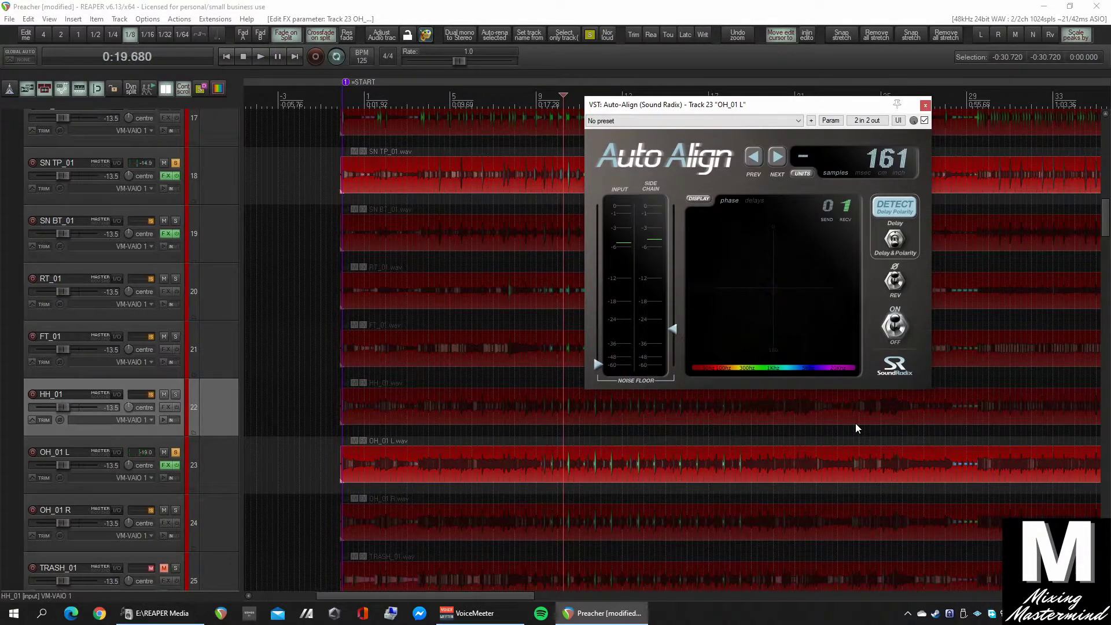
{"action": "left_click", "coordinate": [925, 106]}
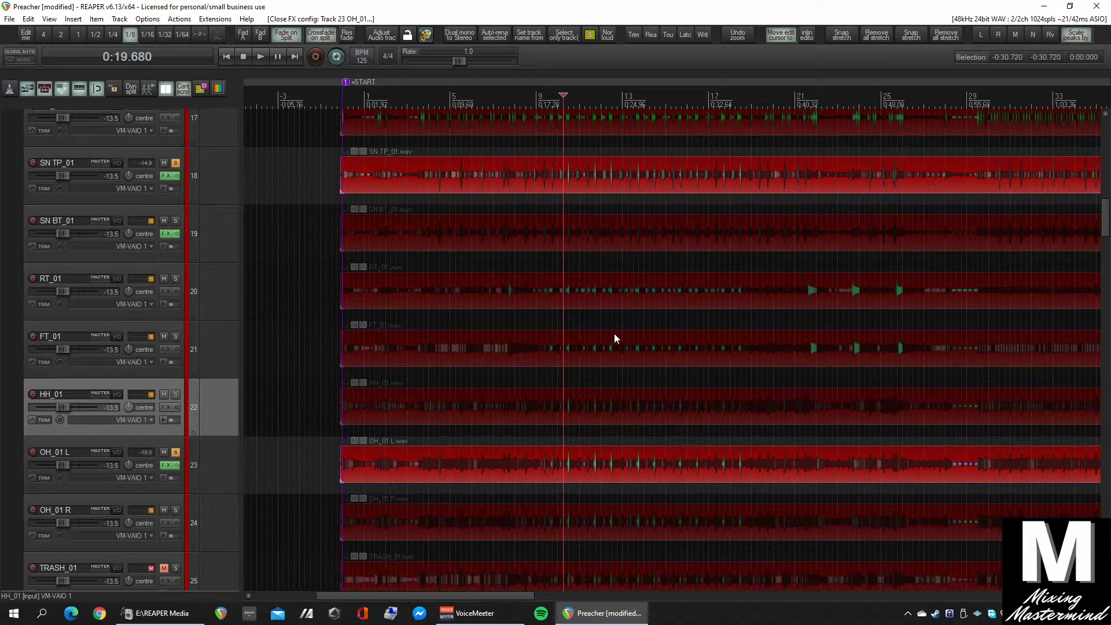
Clear the individual track solos and set the send channel in OH_01 L's Auto-Align to 2.
{"action": "key", "text": "Page_Down"}
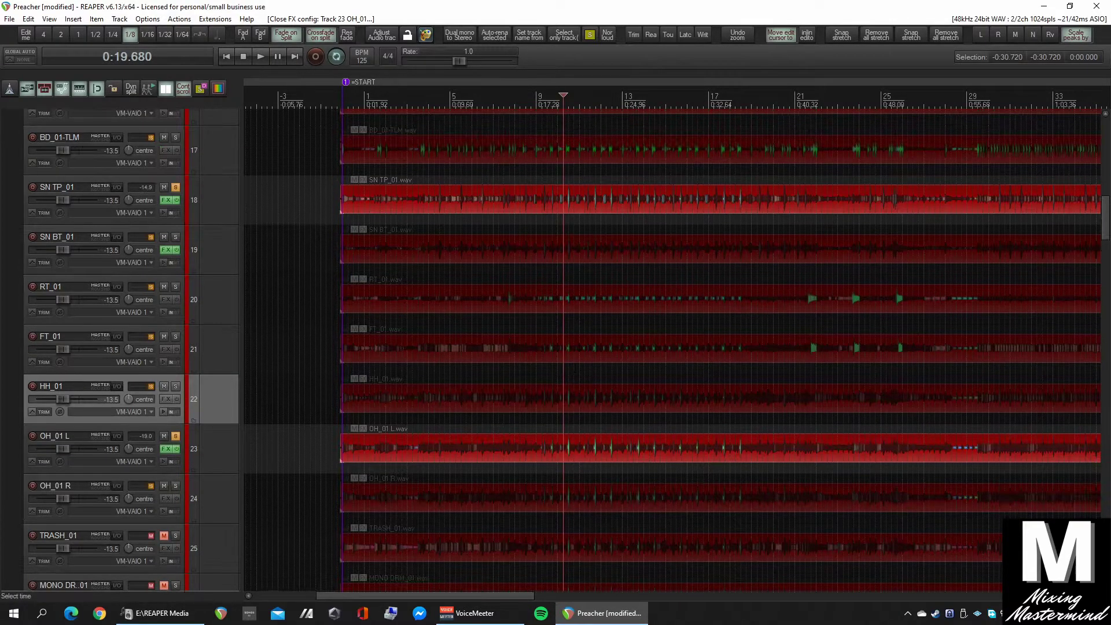
{"action": "left_click", "coordinate": [175, 436], "text": "ctrl"}
{"action": "scroll", "coordinate": [195, 443], "scroll_direction": "down", "scroll_amount": 1}
{"action": "left_click", "coordinate": [192, 407]}
{"action": "left_click", "coordinate": [167, 399]}
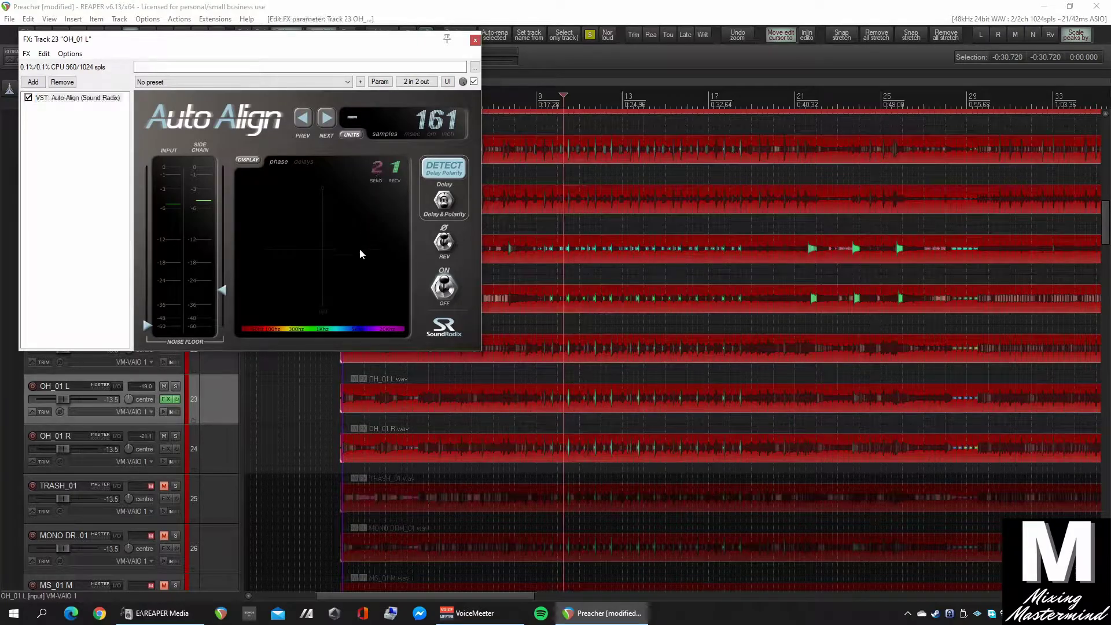
Add Auto-Align to OH_01 R, set its receive channel to 2, and place its window beside OH_01 L's.
{"action": "right_click", "coordinate": [166, 451]}
{"action": "mouse_move", "coordinate": [199, 77]}
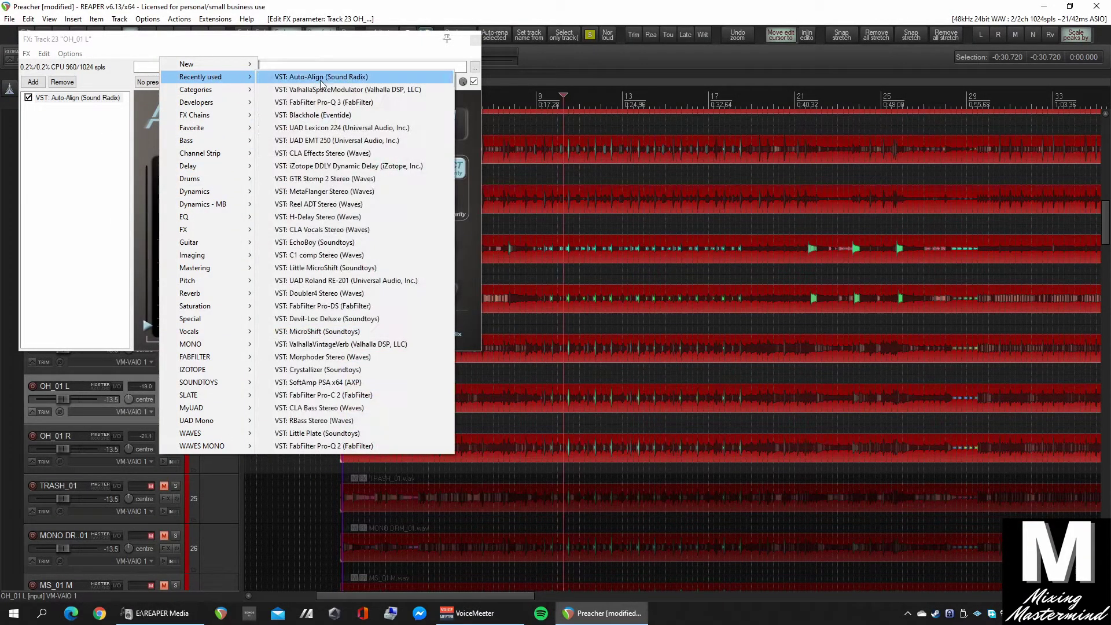
{"action": "left_click", "coordinate": [321, 79]}
{"action": "left_click_drag", "start_coordinate": [279, 60], "coordinate": [736, 64]}
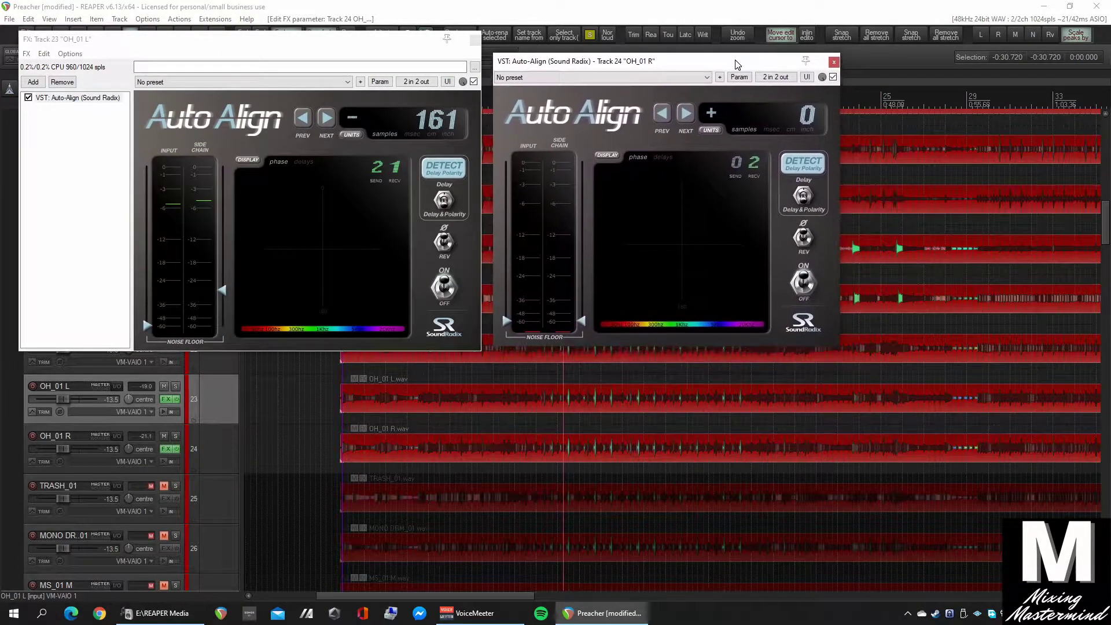
Solo OH_01 L and OH_01 R and run delay detection in OH_01 R's Auto-Align during playback.
{"action": "left_click", "coordinate": [175, 386]}
{"action": "left_click", "coordinate": [176, 436]}
{"action": "key", "text": "space"}
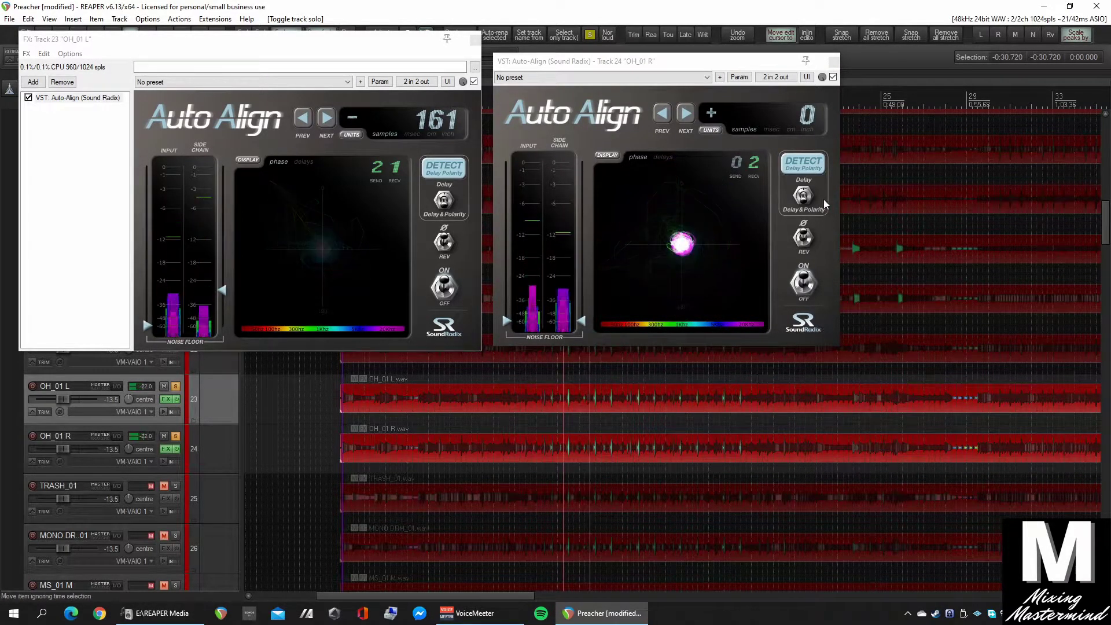
{"action": "left_click", "coordinate": [808, 166]}
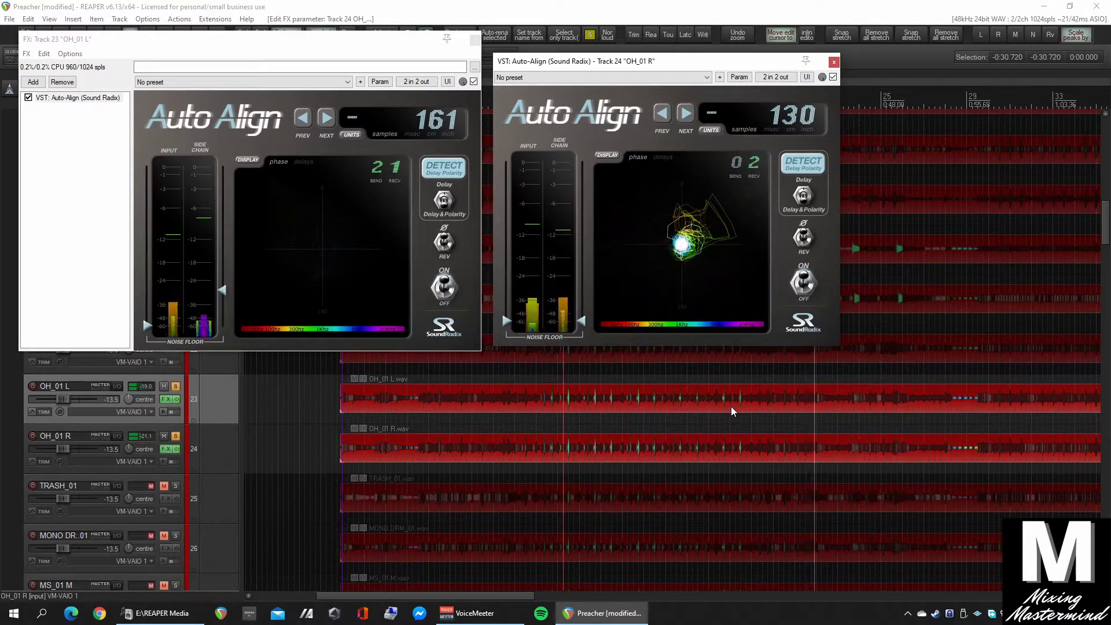
{"action": "key", "text": "space"}
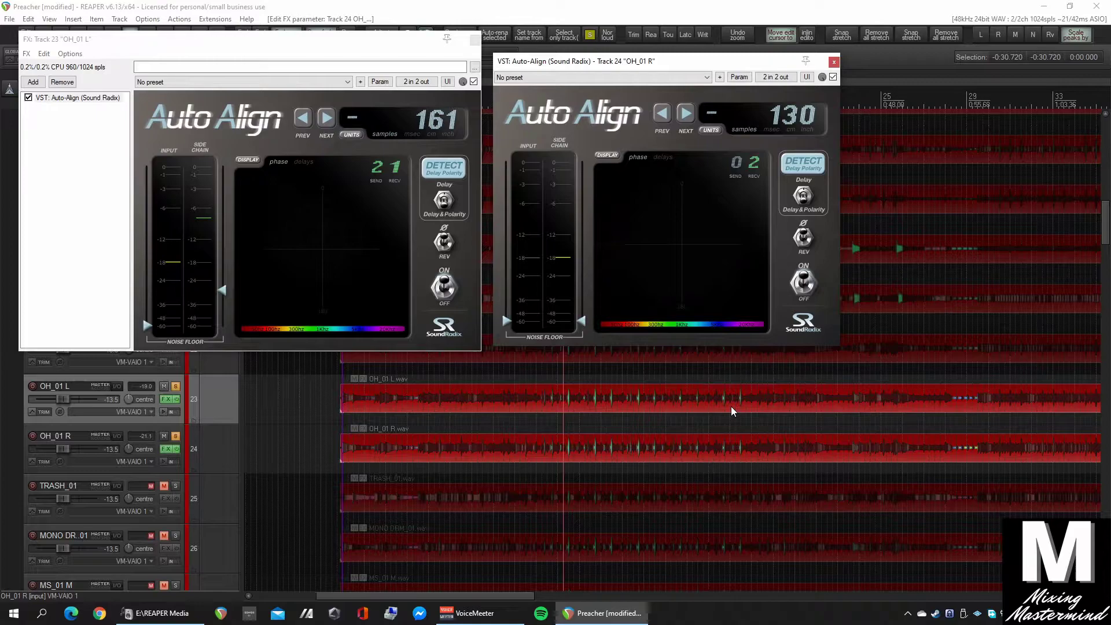
Place the edit cursor at 0:21.600 and close both overheads' Auto-Align windows.
{"action": "left_click", "coordinate": [598, 445]}
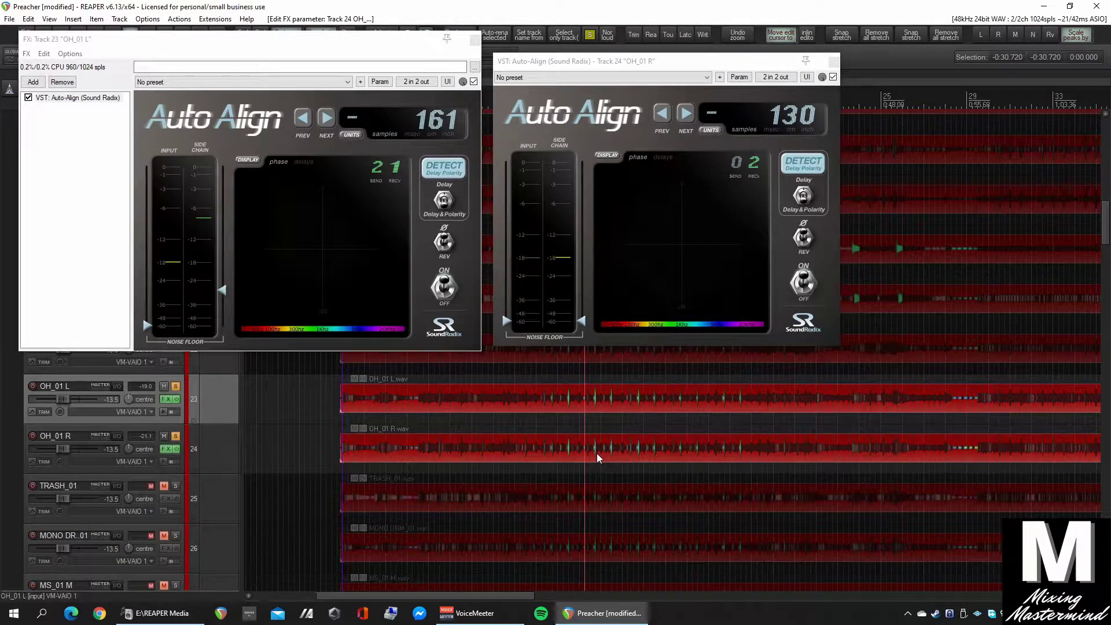
{"action": "key", "text": "Escape"}
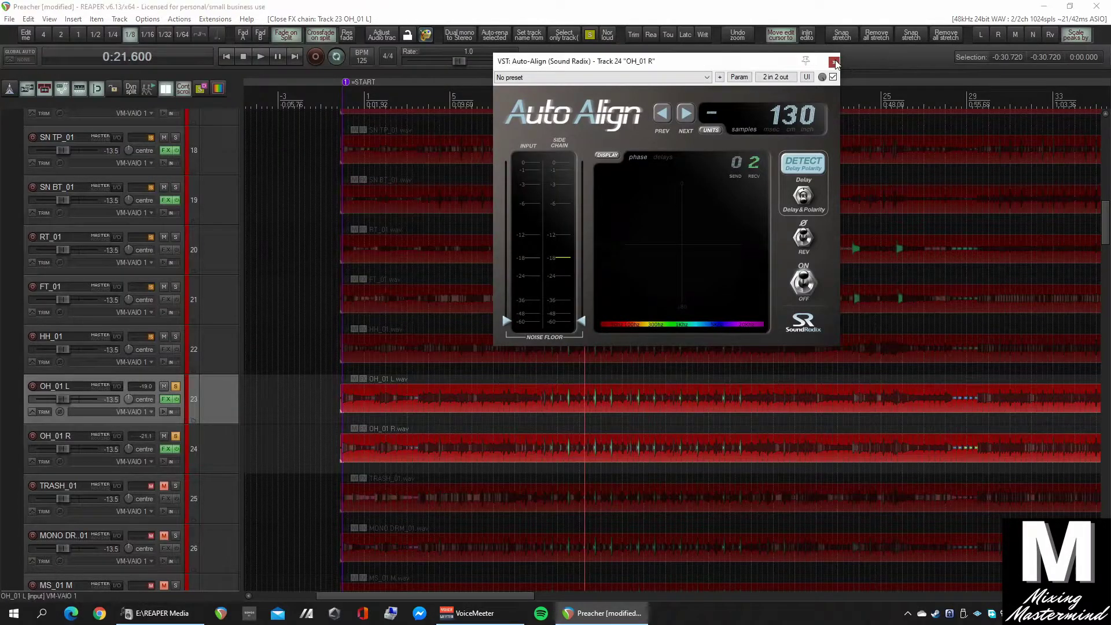
{"action": "left_click", "coordinate": [834, 62]}
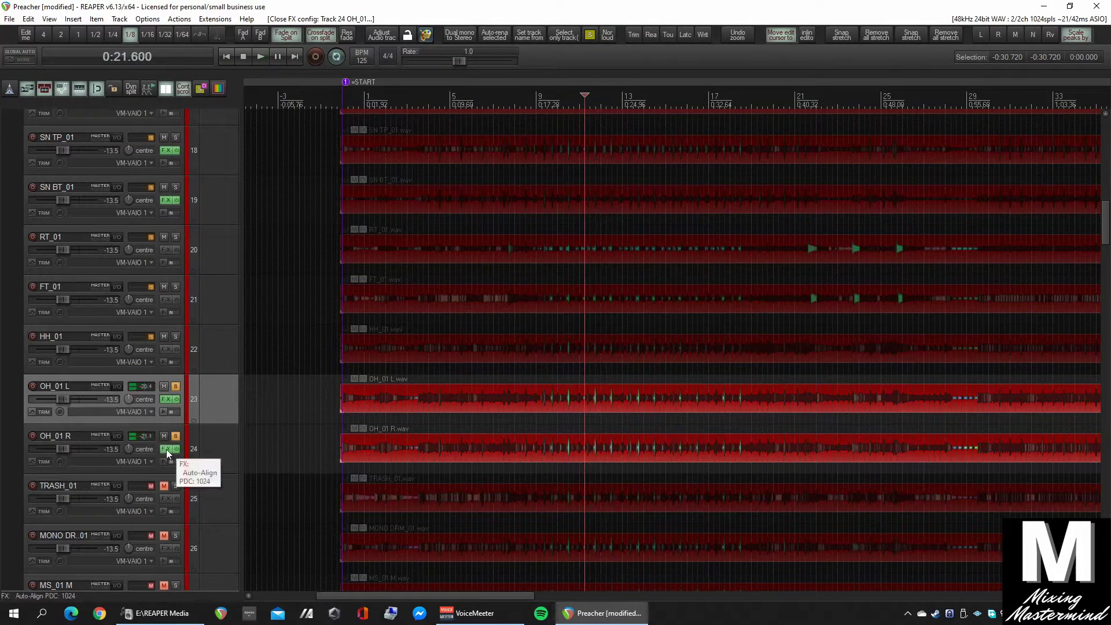
Play both overheads from 0:21.600, switching OH_01 R's Auto-Align off and on to compare, and close its window.
{"action": "left_click", "coordinate": [166, 448]}
{"action": "key", "text": "space"}
{"action": "key", "text": "space"}
{"action": "left_click_drag", "start_coordinate": [231, 39], "coordinate": [485, 58]}
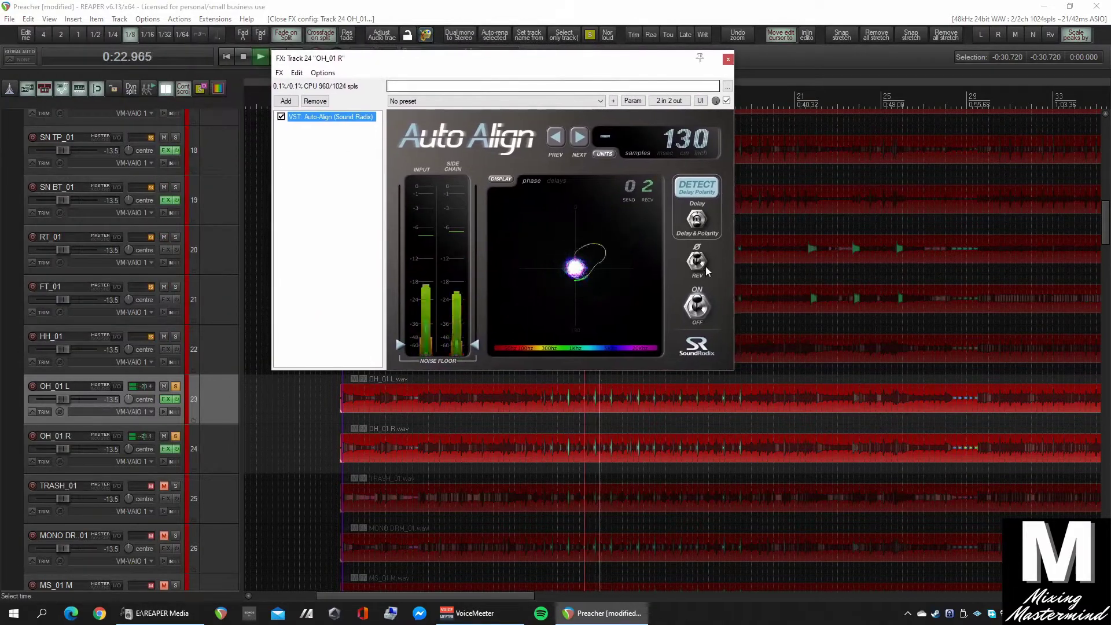
{"action": "left_click", "coordinate": [700, 318]}
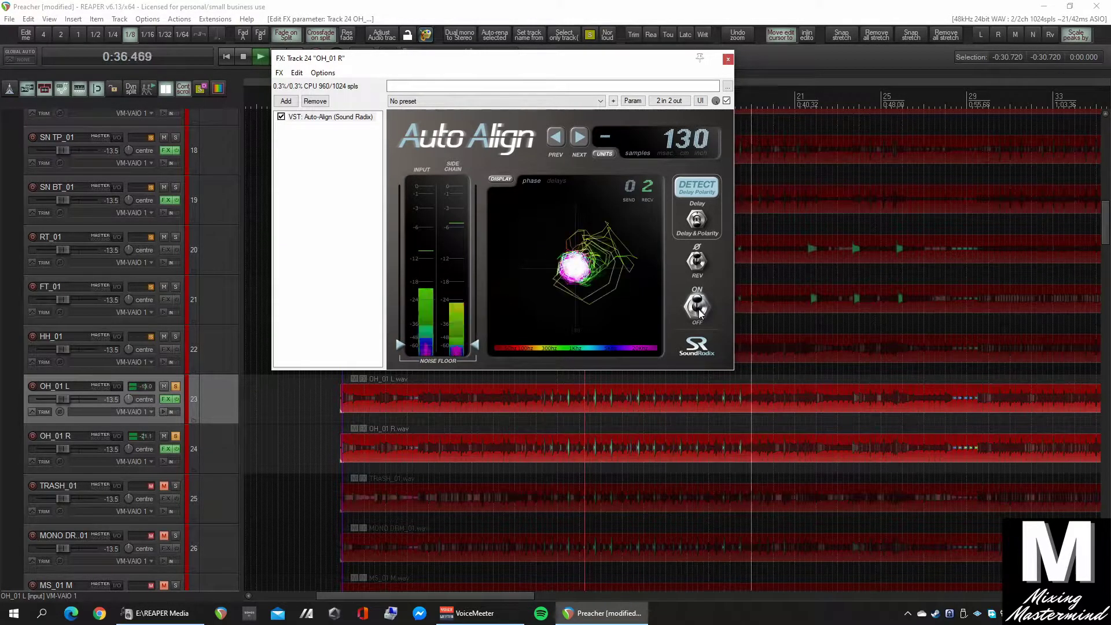
{"action": "left_click", "coordinate": [728, 58]}
Unsolo OH_01 R and OH_01 L.
{"action": "left_click", "coordinate": [176, 436]}
{"action": "left_click", "coordinate": [175, 387]}
{"action": "scroll", "coordinate": [223, 449], "scroll_direction": "up", "scroll_amount": 1}
{"action": "left_click", "coordinate": [211, 447]}
{"action": "scroll", "coordinate": [203, 457], "scroll_direction": "down", "scroll_amount": 1}
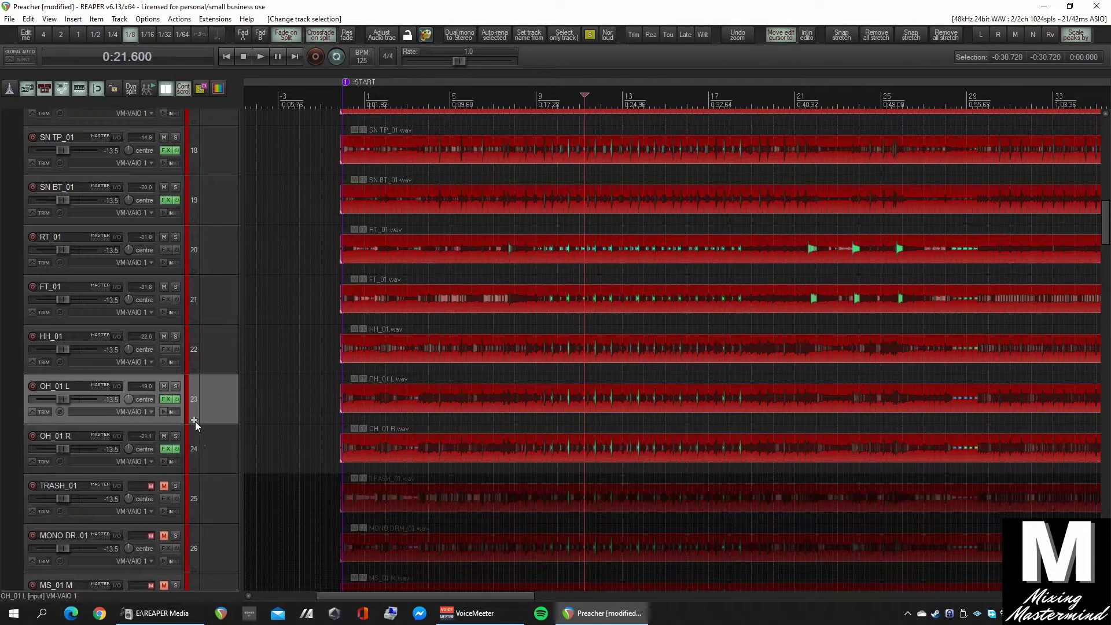
Solo OH_01 L and check the send channel in its Auto-Align.
{"action": "left_click", "coordinate": [166, 399]}
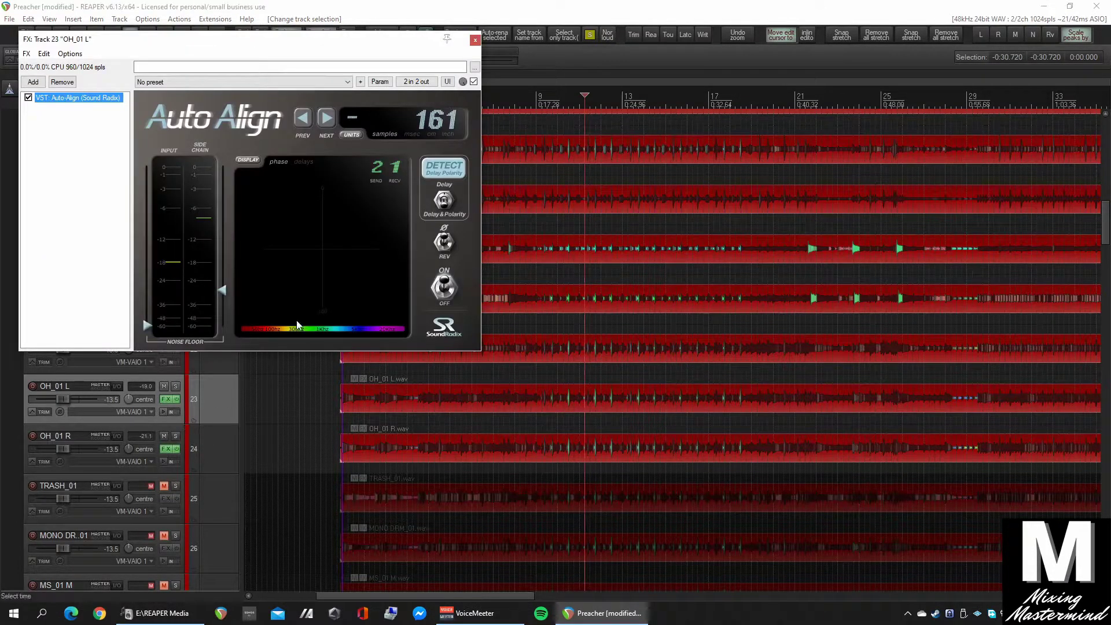
{"action": "key", "text": "Escape"}
{"action": "key", "text": "F6"}
{"action": "scroll", "coordinate": [221, 462], "scroll_direction": "up", "scroll_amount": 2}
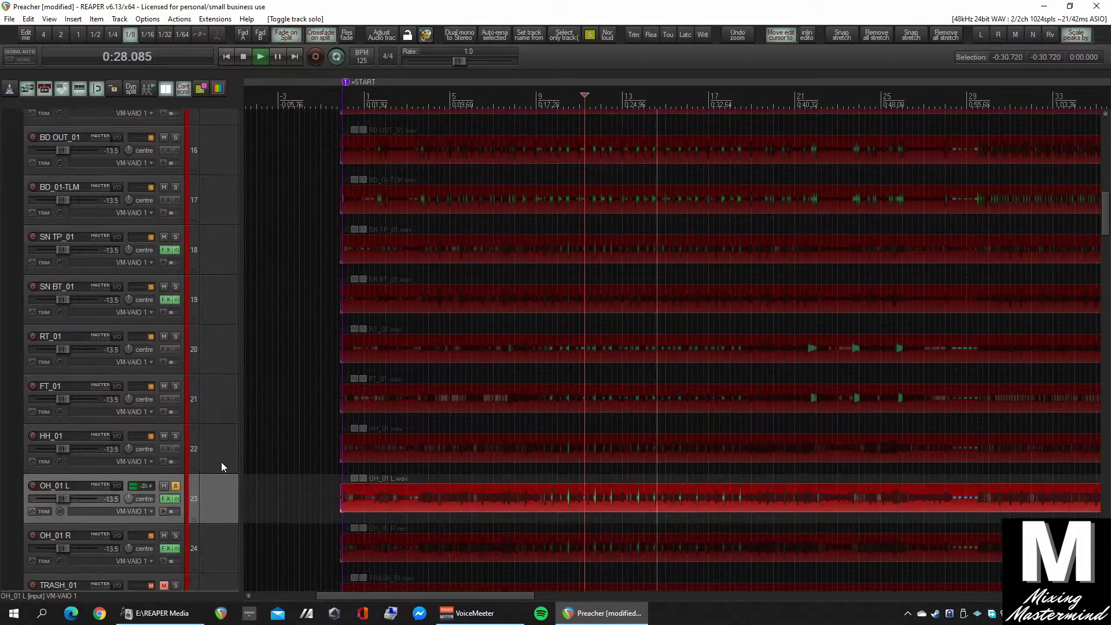
{"action": "left_click", "coordinate": [168, 499]}
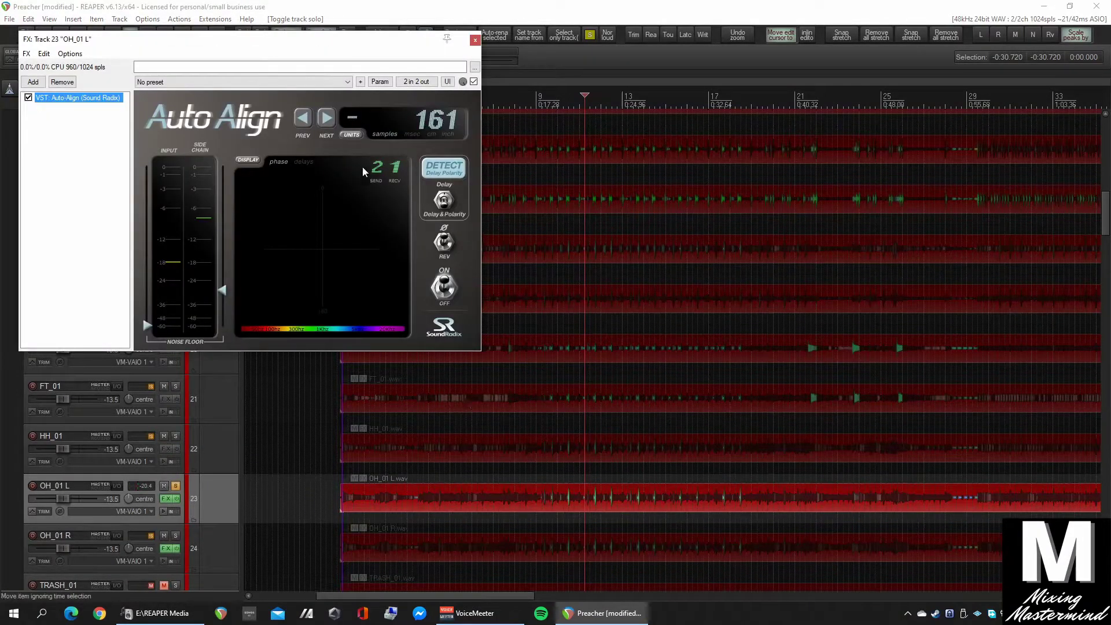
{"action": "left_click", "coordinate": [475, 40]}
Solo BD IN_01 alongside OH_01 L and start playback from 0:21.600.
{"action": "scroll", "coordinate": [578, 347], "scroll_direction": "up", "scroll_amount": 3}
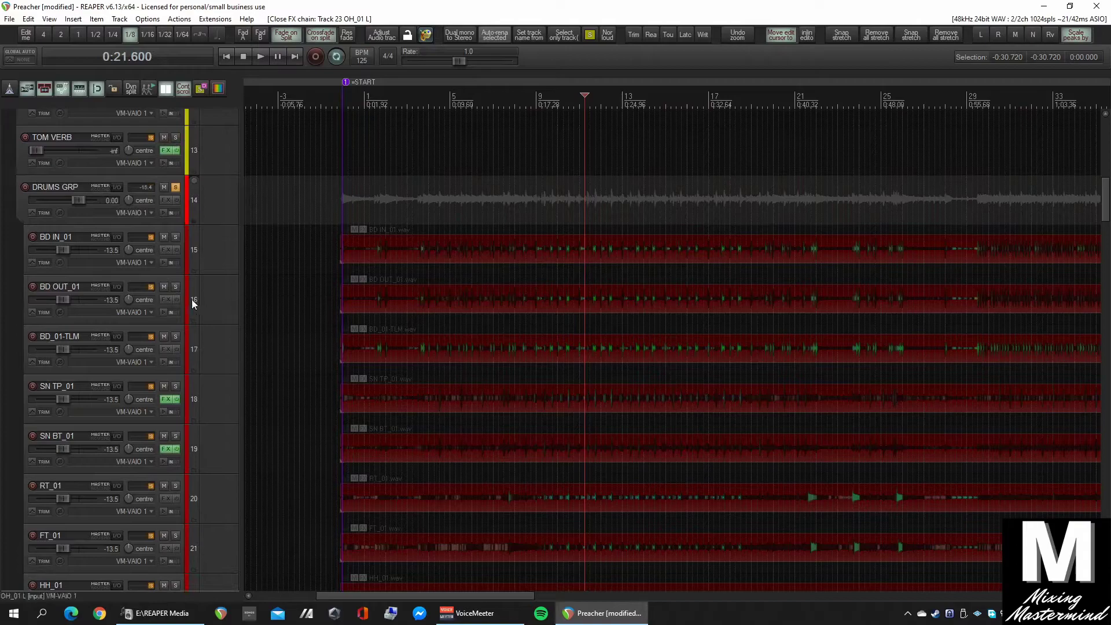
{"action": "scroll", "coordinate": [193, 306], "scroll_direction": "down", "scroll_amount": 1}
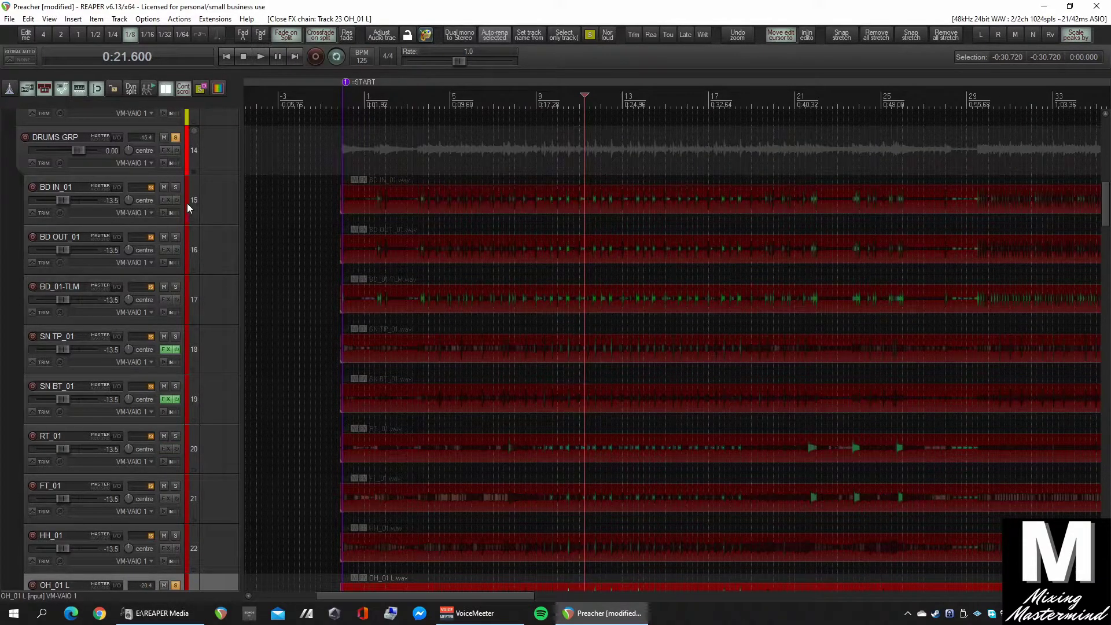
{"action": "left_click", "coordinate": [175, 187]}
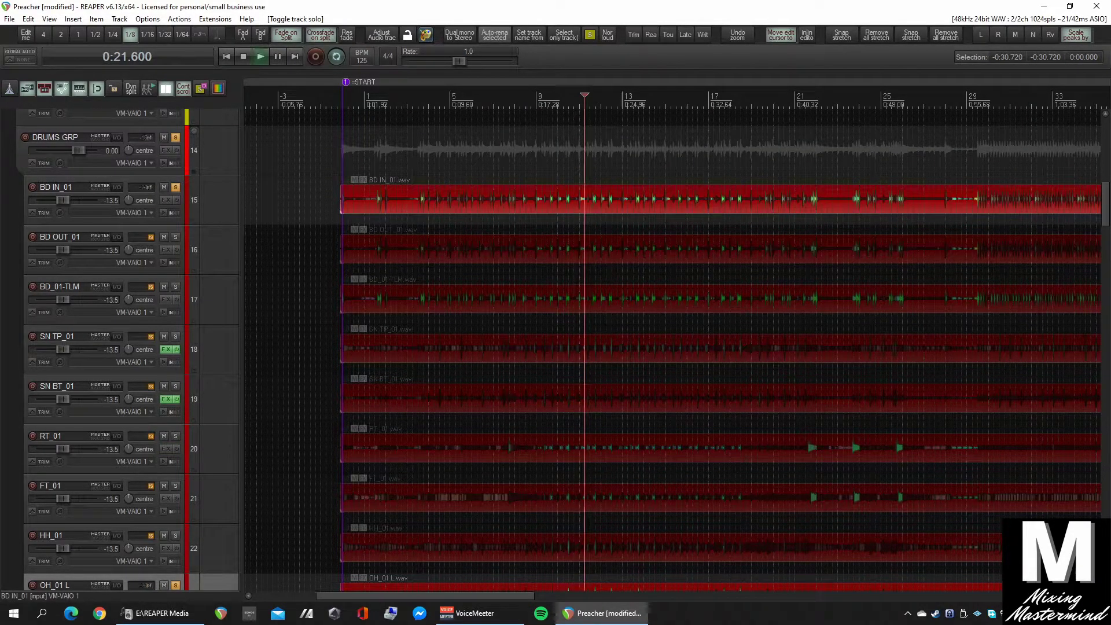
{"action": "scroll", "coordinate": [578, 347], "scroll_direction": "down", "scroll_amount": 1}
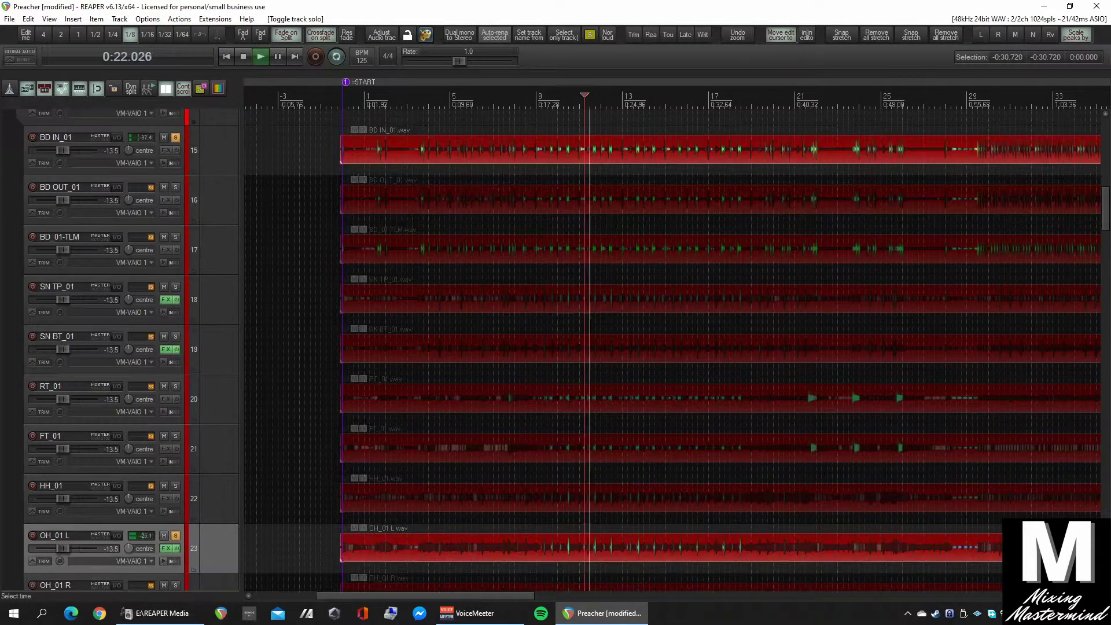
Add Auto-Align to BD IN_01, set its receive channel to 2, raise the side-chain noise floor and start detection.
{"action": "right_click", "coordinate": [167, 151]}
{"action": "mouse_move", "coordinate": [200, 177]}
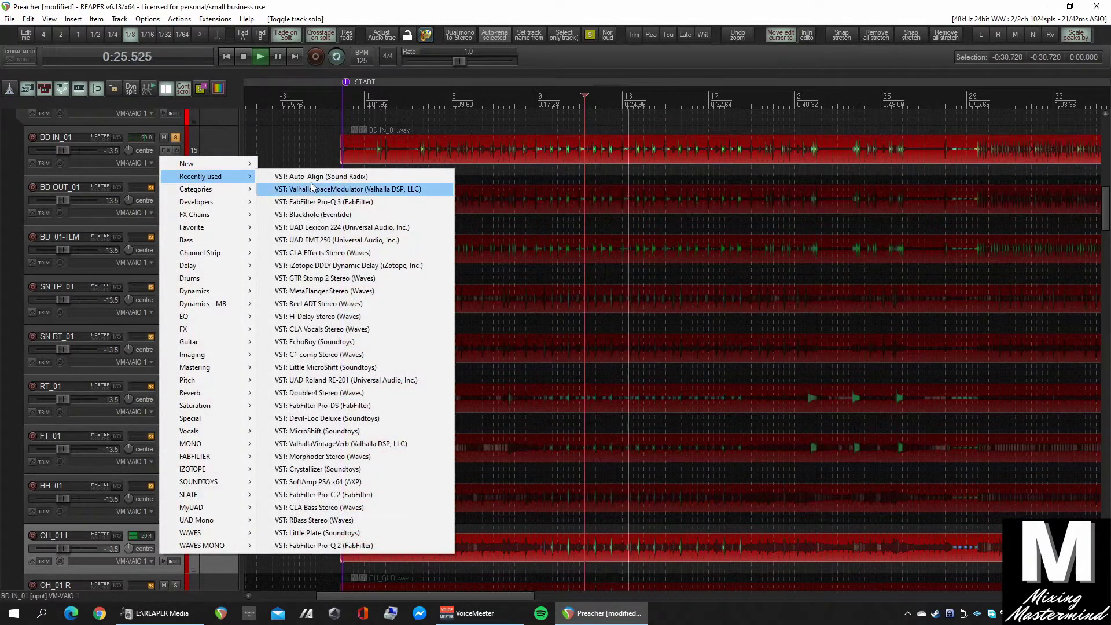
{"action": "left_click", "coordinate": [301, 177]}
{"action": "left_click", "coordinate": [316, 140]}
{"action": "left_click_drag", "start_coordinate": [173, 39], "coordinate": [526, 84]}
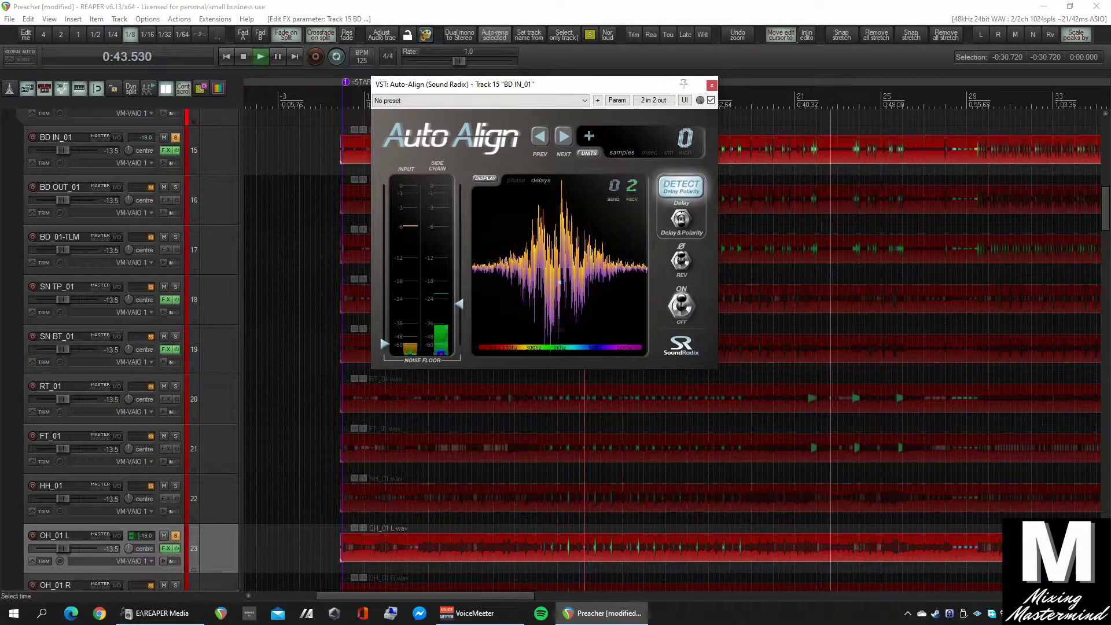
Continue playback from 0:56.160 to complete BD IN_01's delay detection against OH_01 L.
{"action": "left_click", "coordinate": [971, 339]}
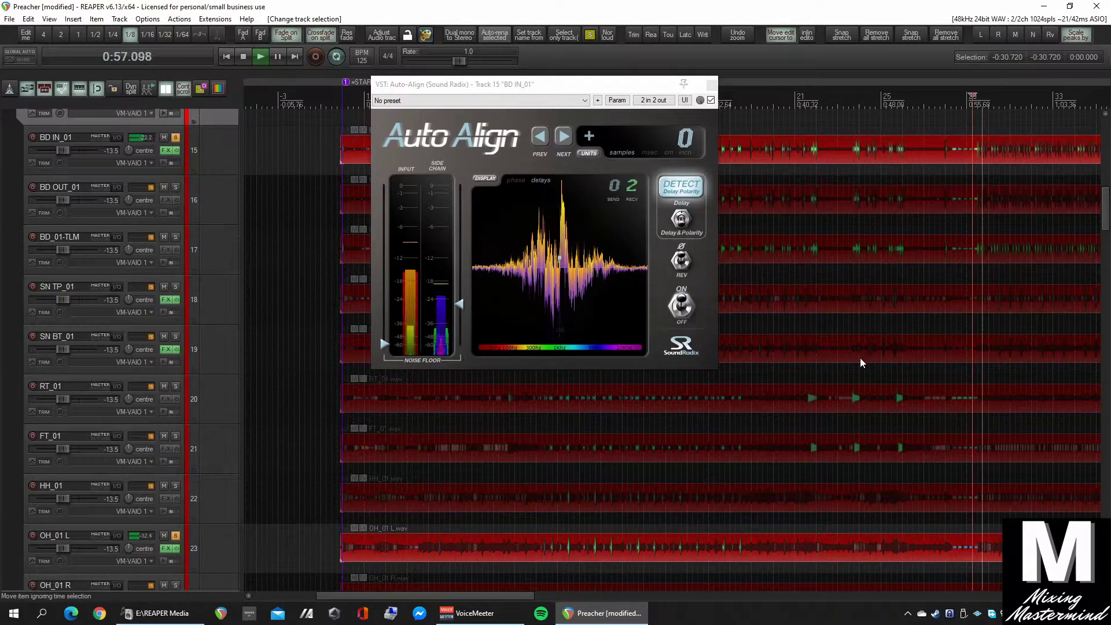
{"action": "scroll", "coordinate": [851, 360], "scroll_direction": "right", "scroll_amount": 3}
{"action": "scroll", "coordinate": [846, 363], "scroll_direction": "up", "scroll_amount": 1}
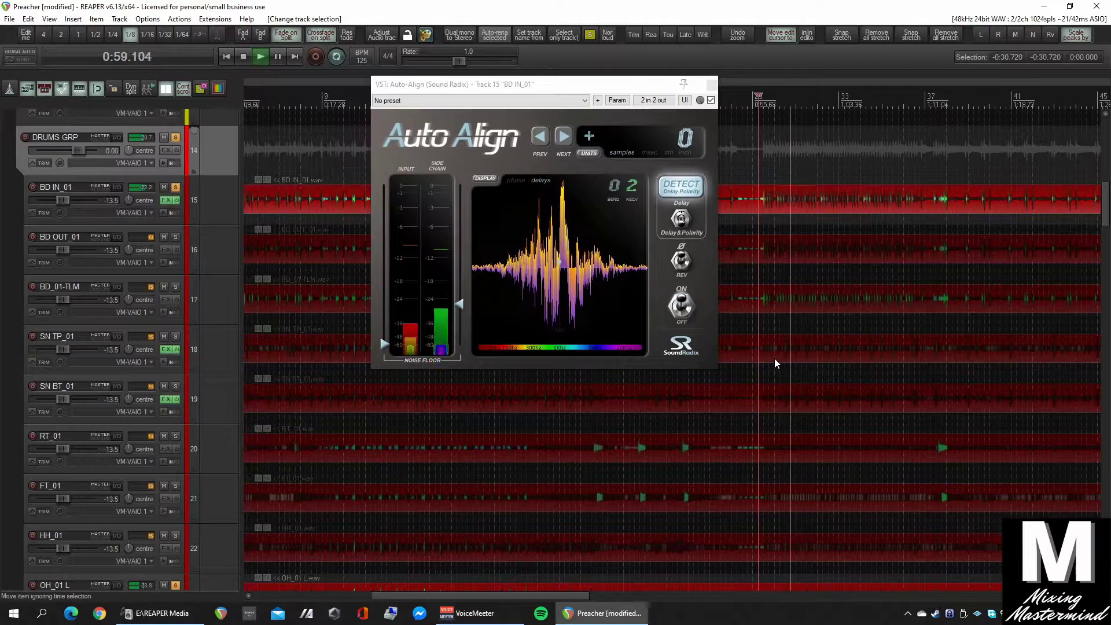
{"action": "scroll", "coordinate": [775, 359], "scroll_direction": "down", "scroll_amount": 1}
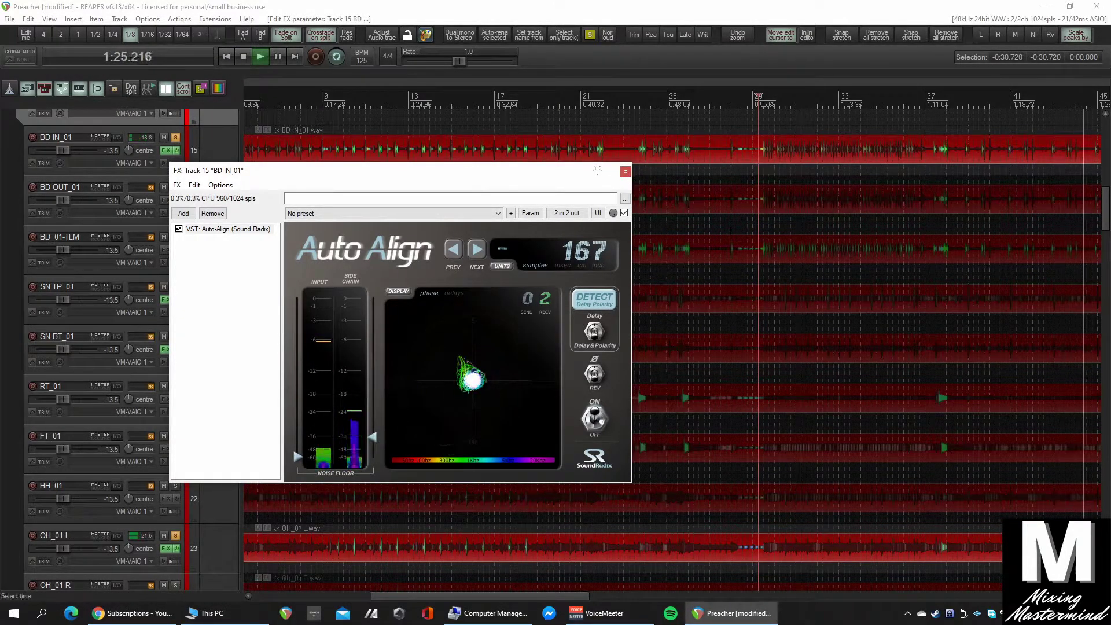
Replay BD IN_01 with OH_01 L from 0:56.160, toggling BD IN_01's Auto-Align to compare, and close its window.
{"action": "key", "text": "space"}
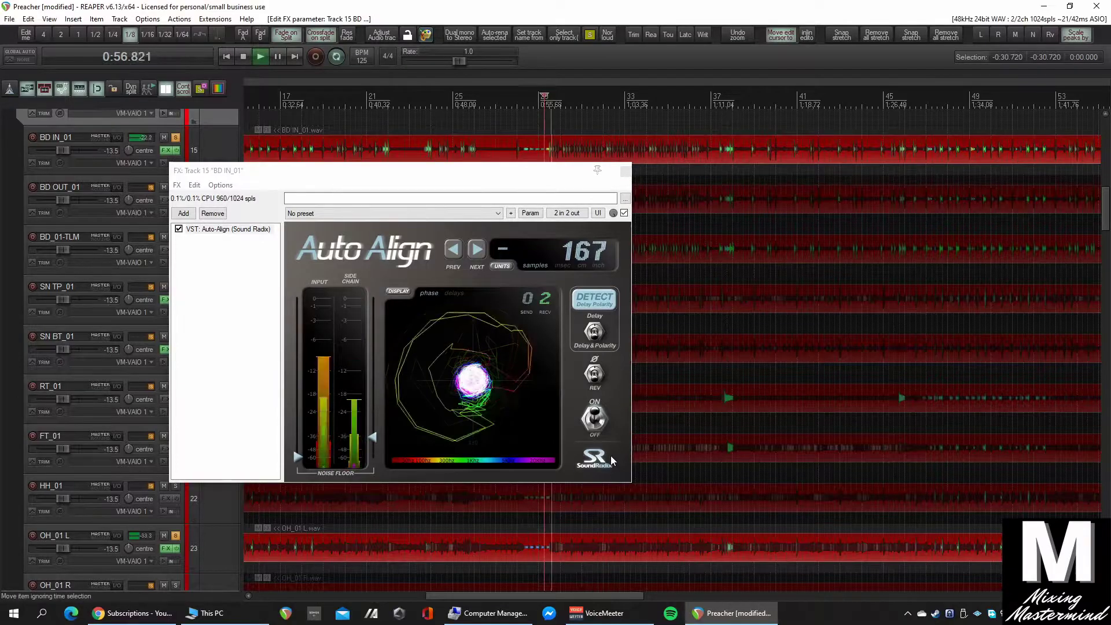
{"action": "left_click", "coordinate": [596, 424]}
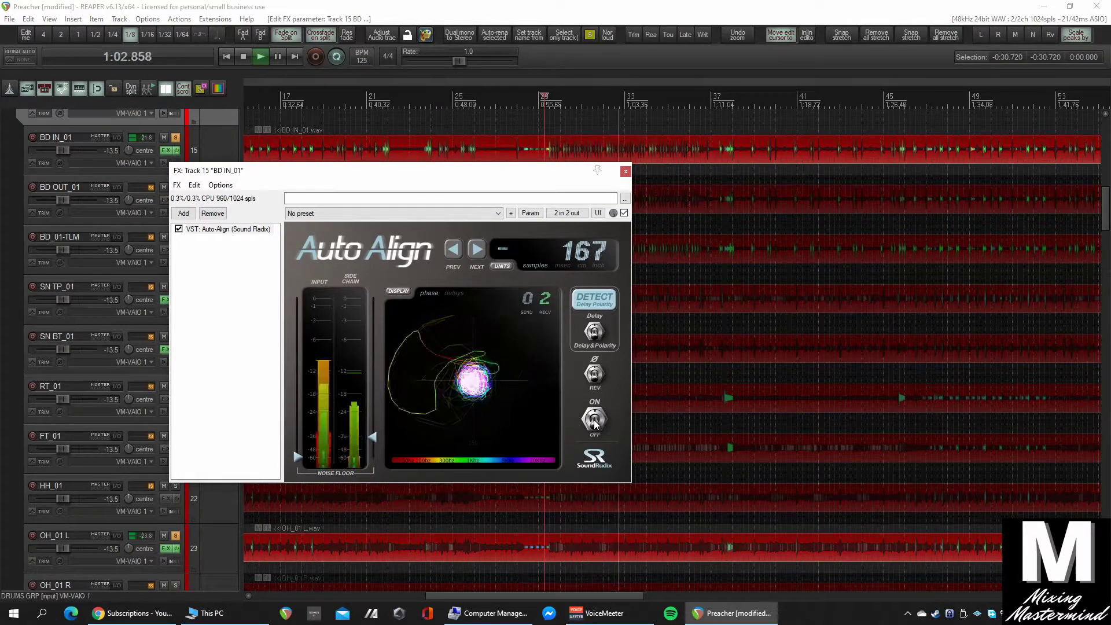
{"action": "left_click", "coordinate": [596, 425]}
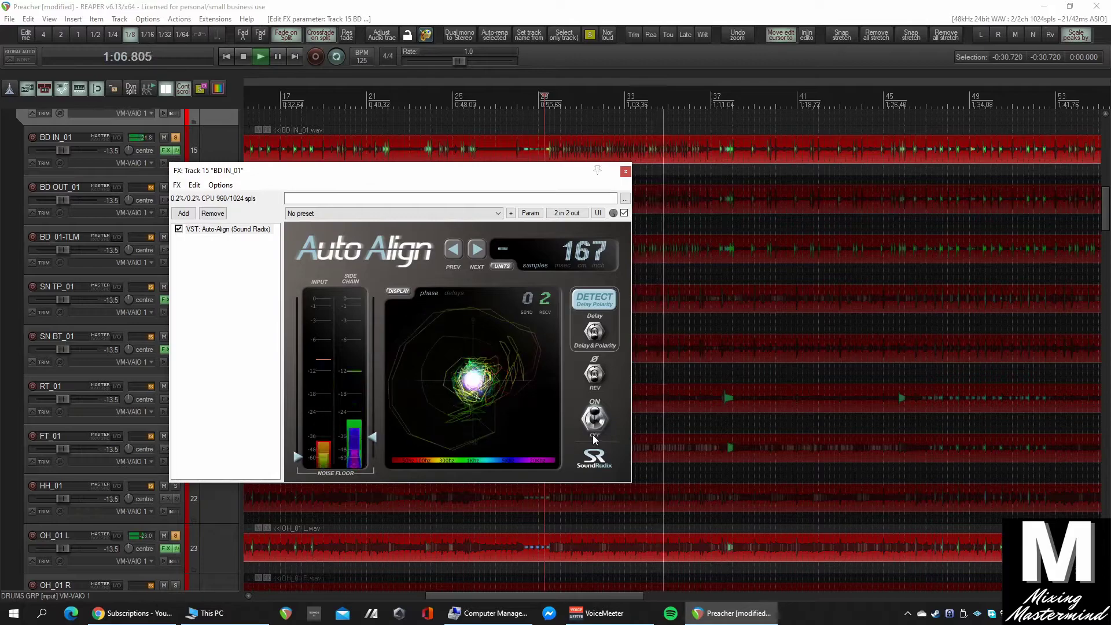
{"action": "key", "text": "Escape"}
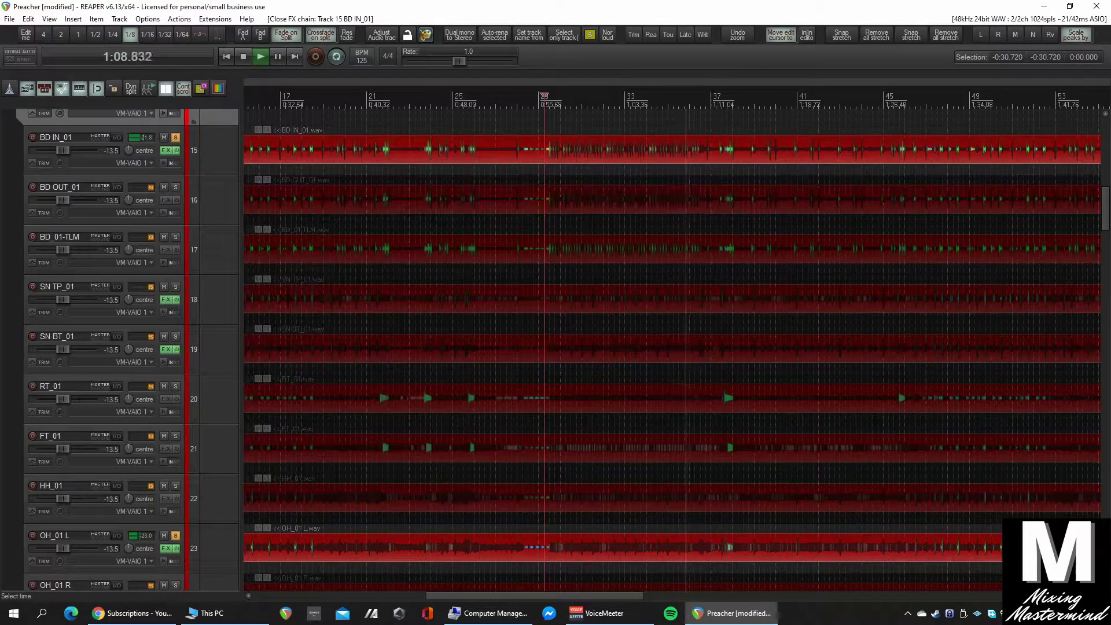
{"action": "key", "text": "space"}
Set BD IN_01's Auto-Align send channel to 3 and add Auto-Align to BD OUT_01 with receive channel 3.
{"action": "left_click", "coordinate": [167, 150]}
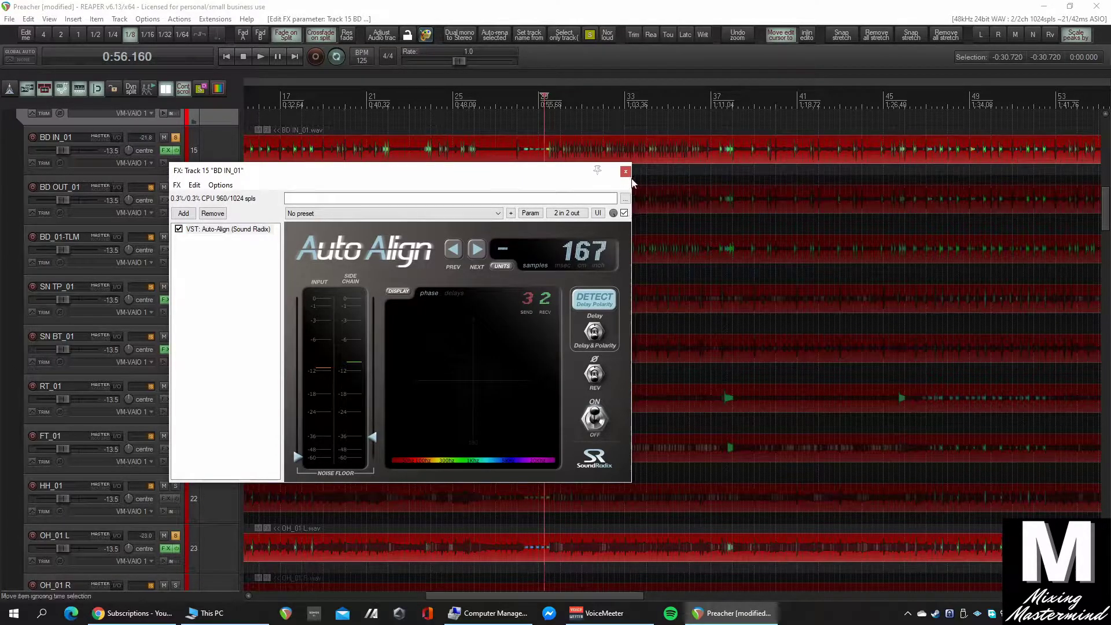
{"action": "left_click", "coordinate": [626, 172]}
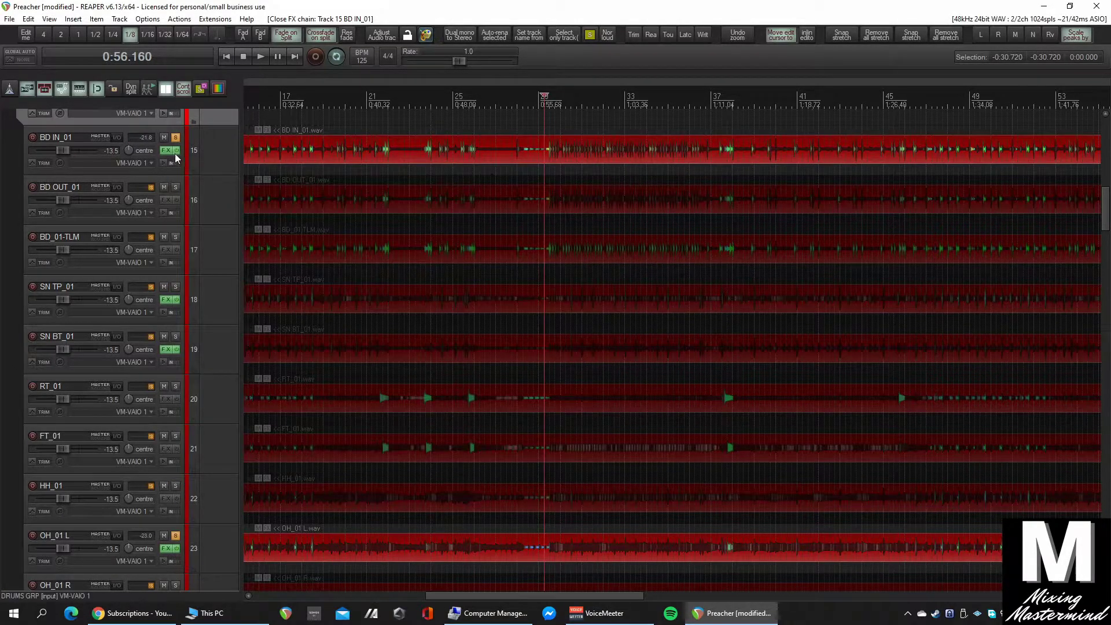
{"action": "right_click", "coordinate": [167, 201]}
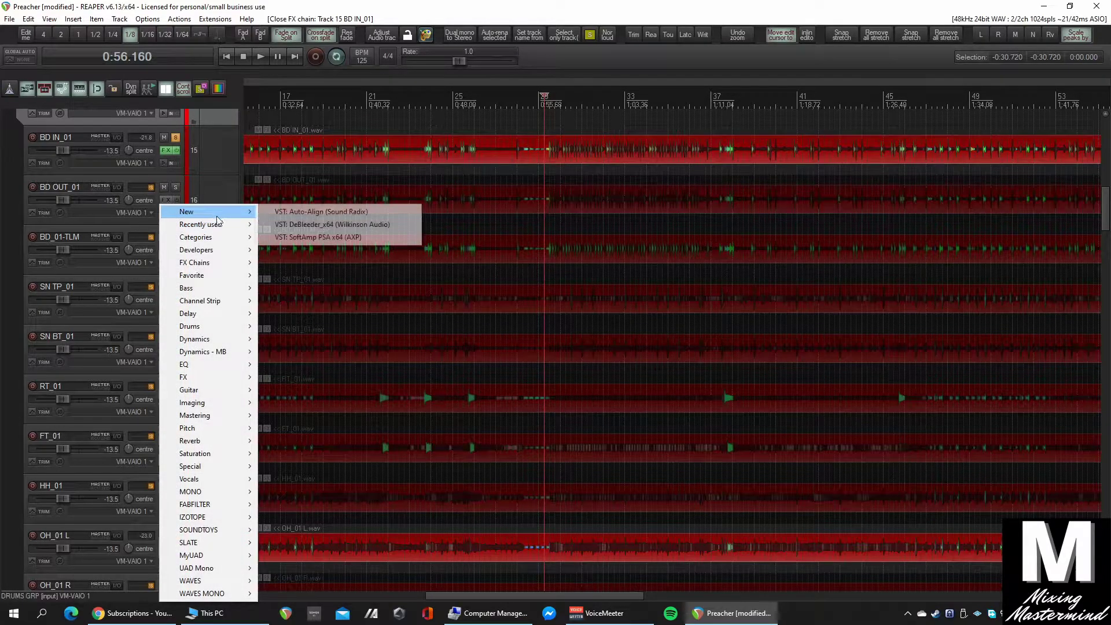
{"action": "mouse_move", "coordinate": [229, 218]}
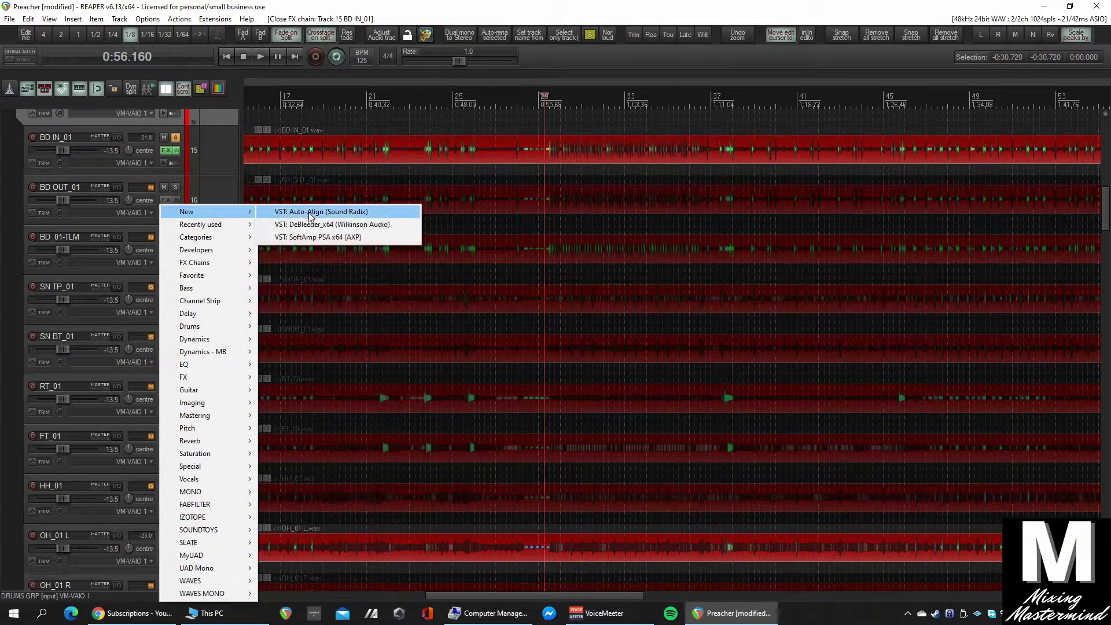
{"action": "left_click", "coordinate": [321, 212]}
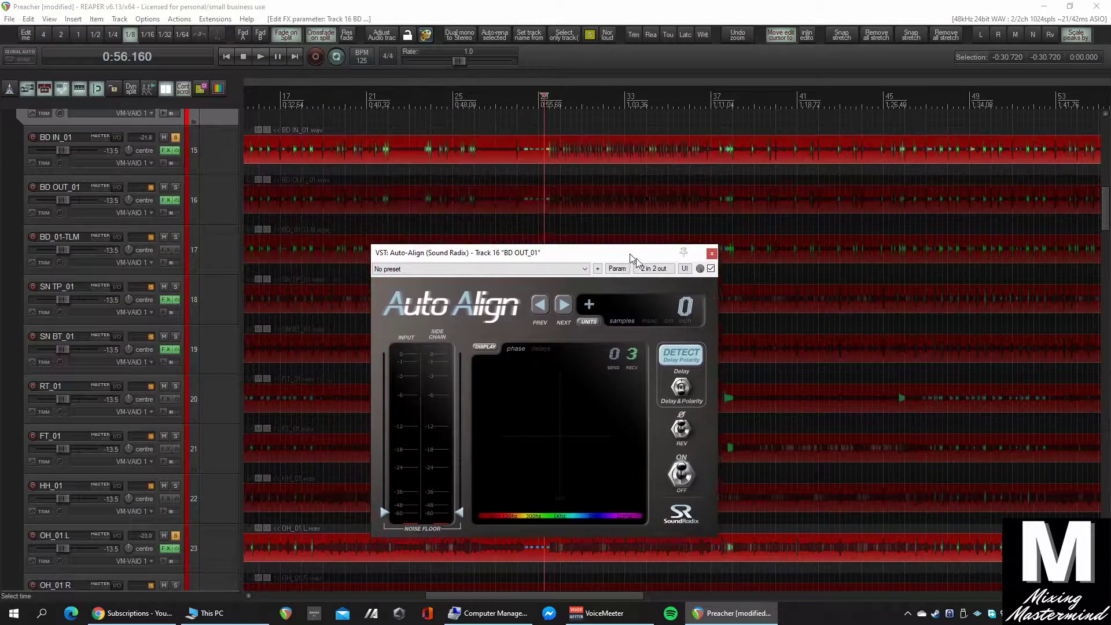
Solo BD OUT_01 with BD IN_01 only, raise its Auto-Align side-chain noise floor, detect the delay during playback and replay the result.
{"action": "left_click", "coordinate": [176, 188]}
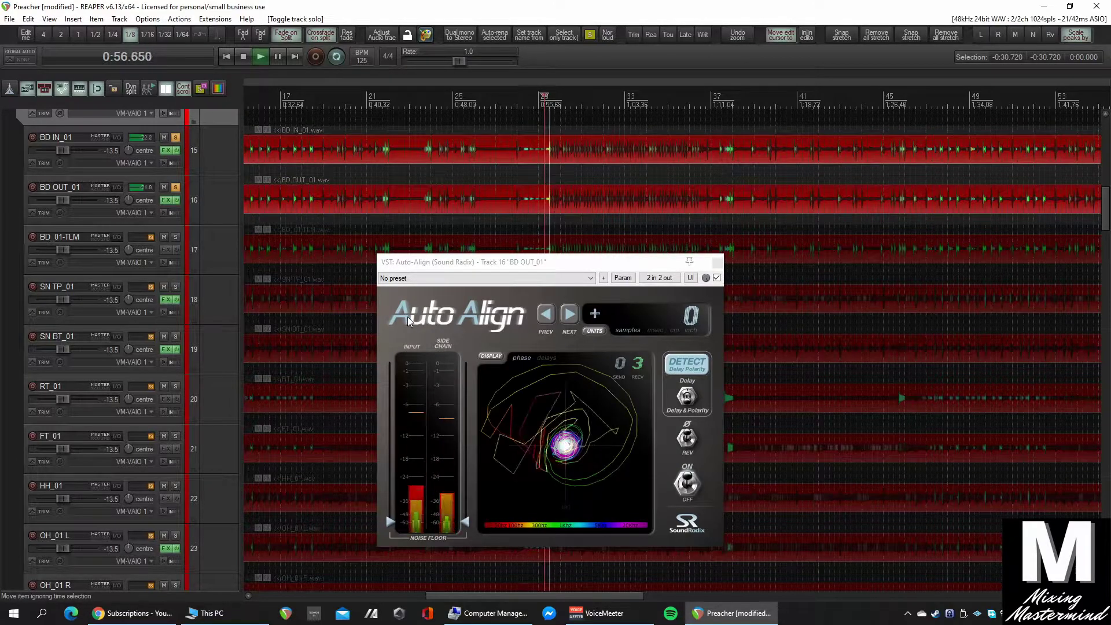
{"action": "left_click_drag", "start_coordinate": [621, 263], "coordinate": [622, 243]}
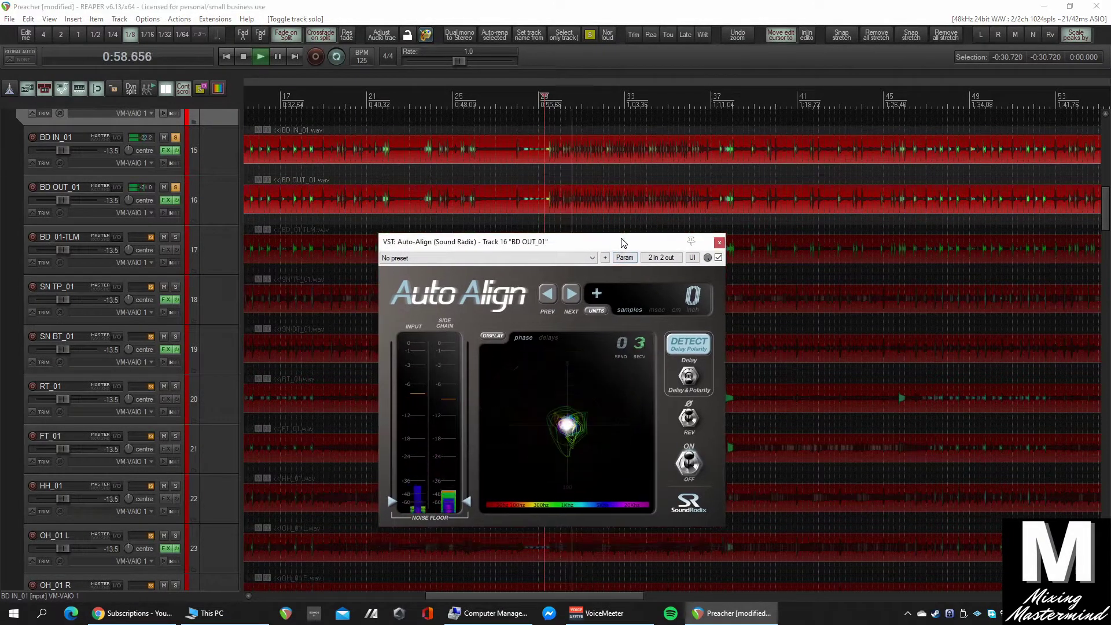
{"action": "left_click", "coordinate": [596, 446]}
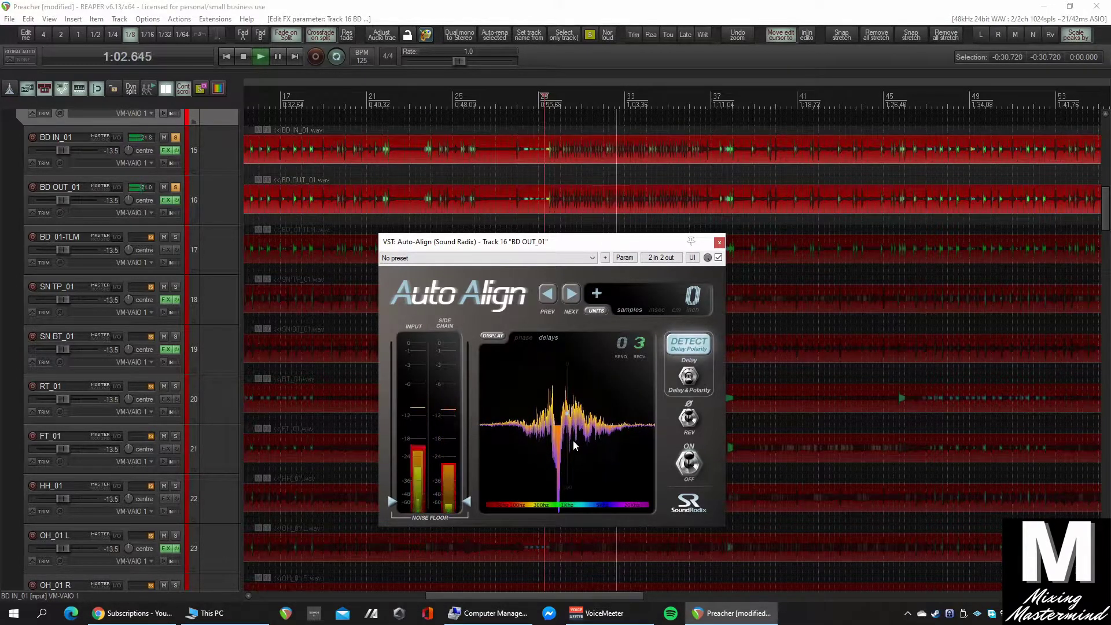
{"action": "left_click_drag", "start_coordinate": [468, 500], "coordinate": [472, 478]}
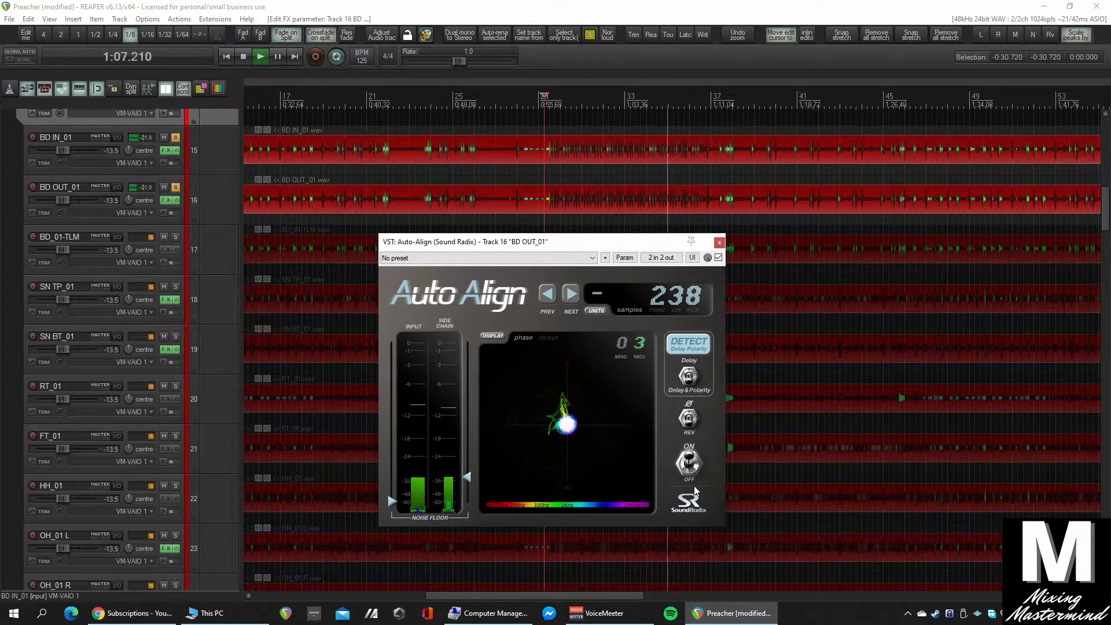
{"action": "key", "text": "space"}
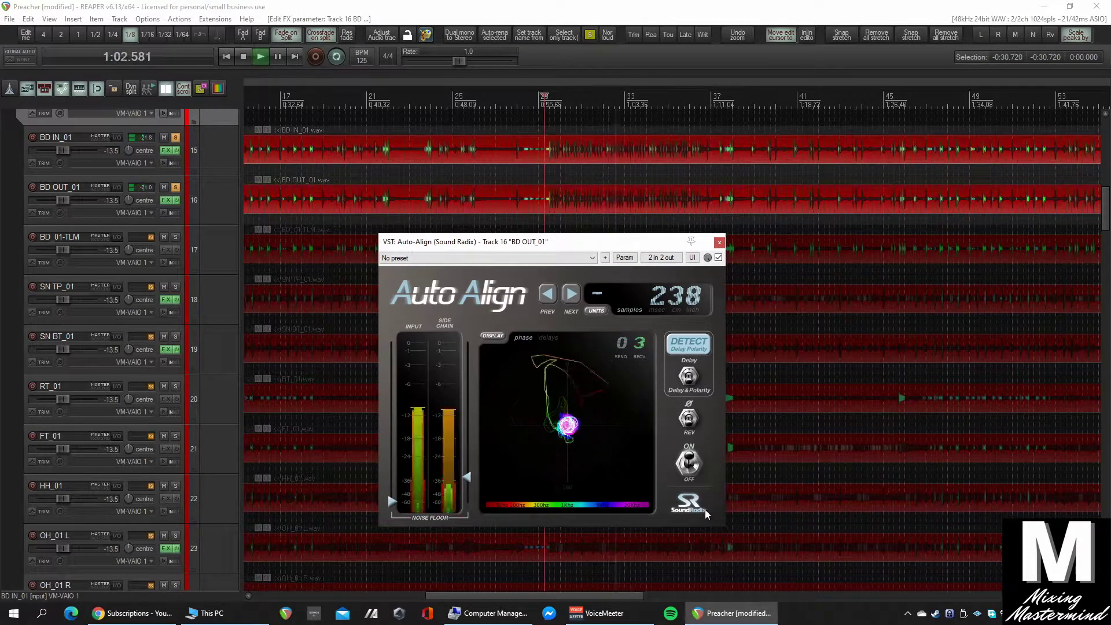
Close BD OUT_01's Auto-Align window, unsolo that track, and add Auto-Align to BD_01-TLM with receive channel 3.
{"action": "left_click", "coordinate": [719, 242]}
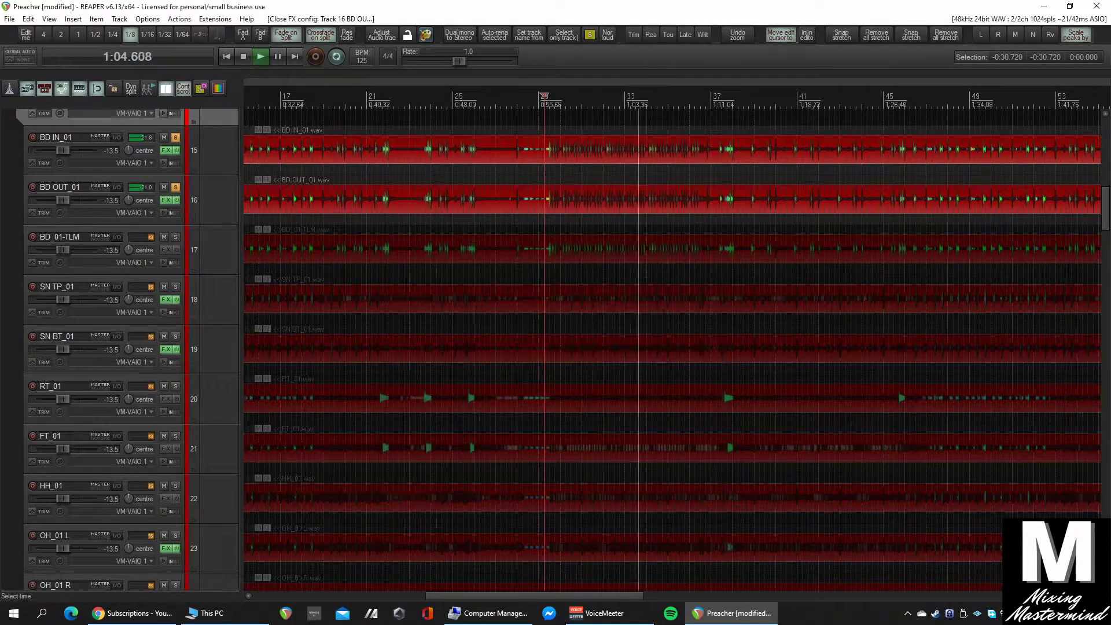
{"action": "left_click", "coordinate": [176, 187]}
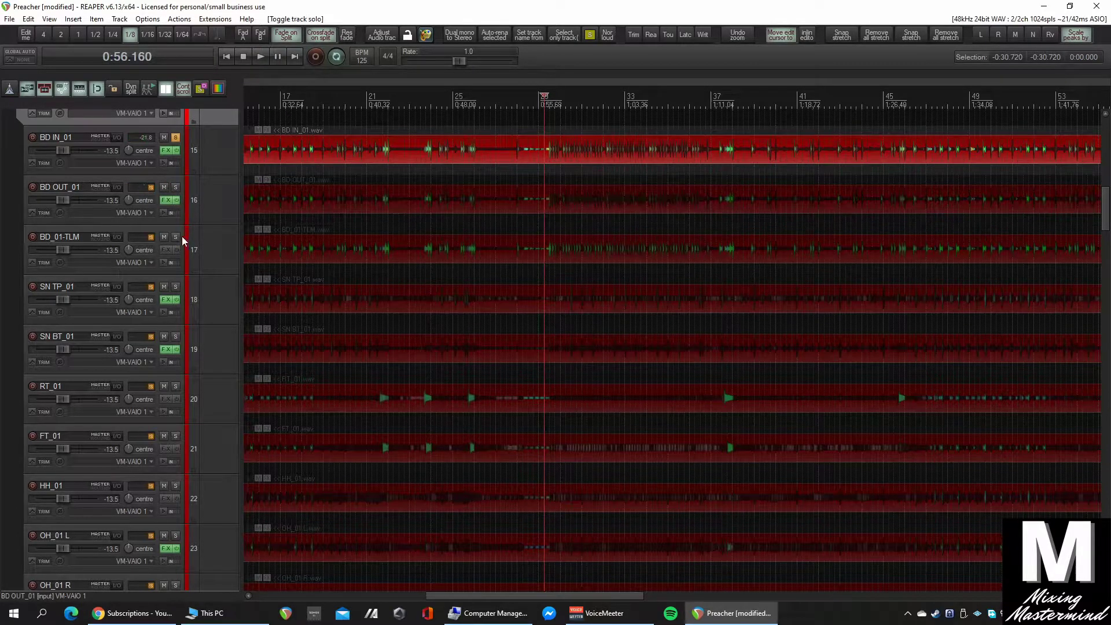
{"action": "right_click", "coordinate": [172, 253]}
{"action": "mouse_move", "coordinate": [234, 227]}
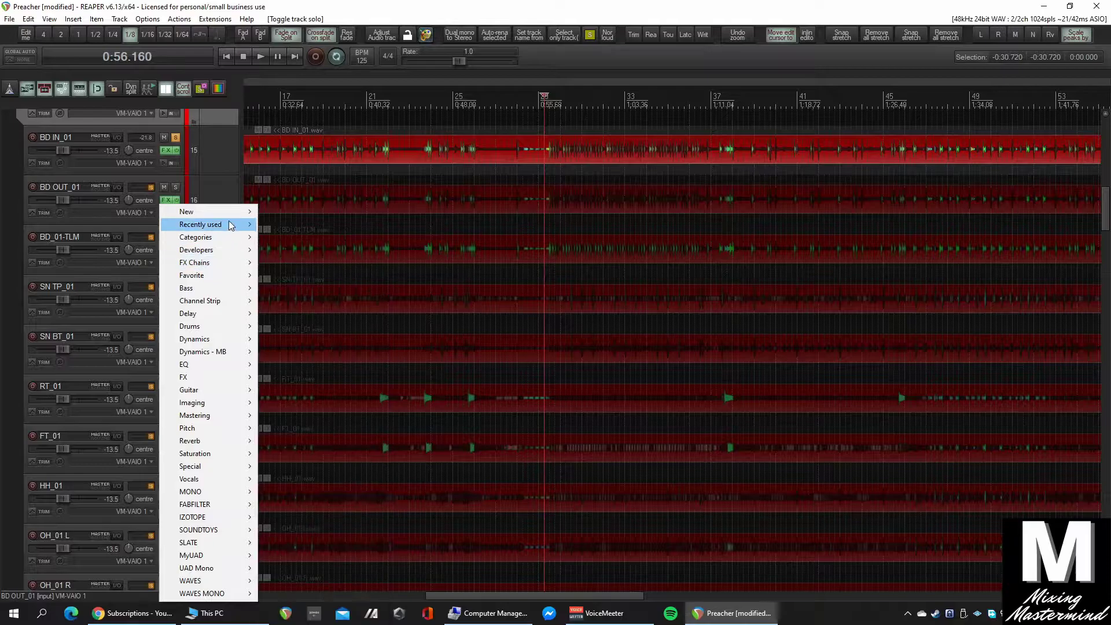
{"action": "left_click", "coordinate": [321, 225]}
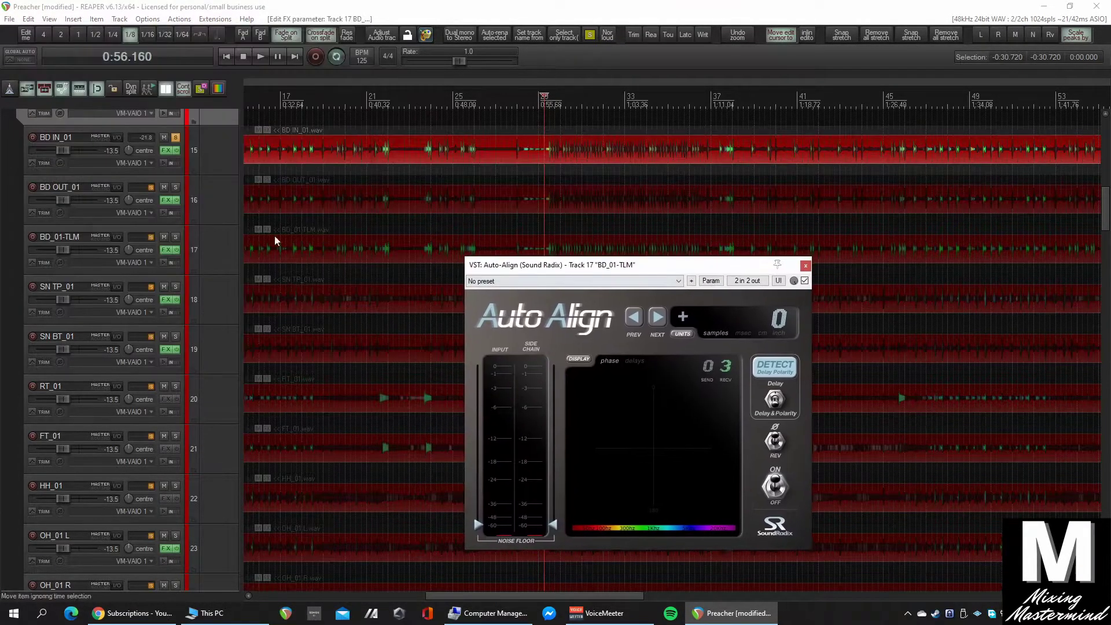
Solo BD_01-TLM with BD IN_01, detect its Auto-Align delay during playback from 0:56.160 and replay the result.
{"action": "left_click", "coordinate": [176, 236]}
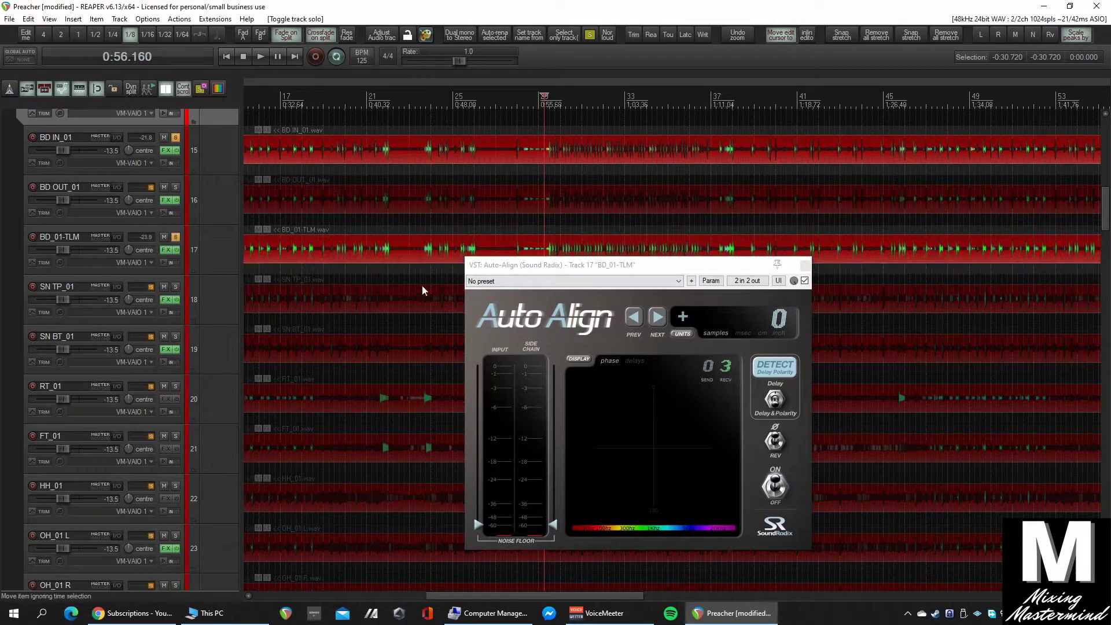
{"action": "key", "text": "space"}
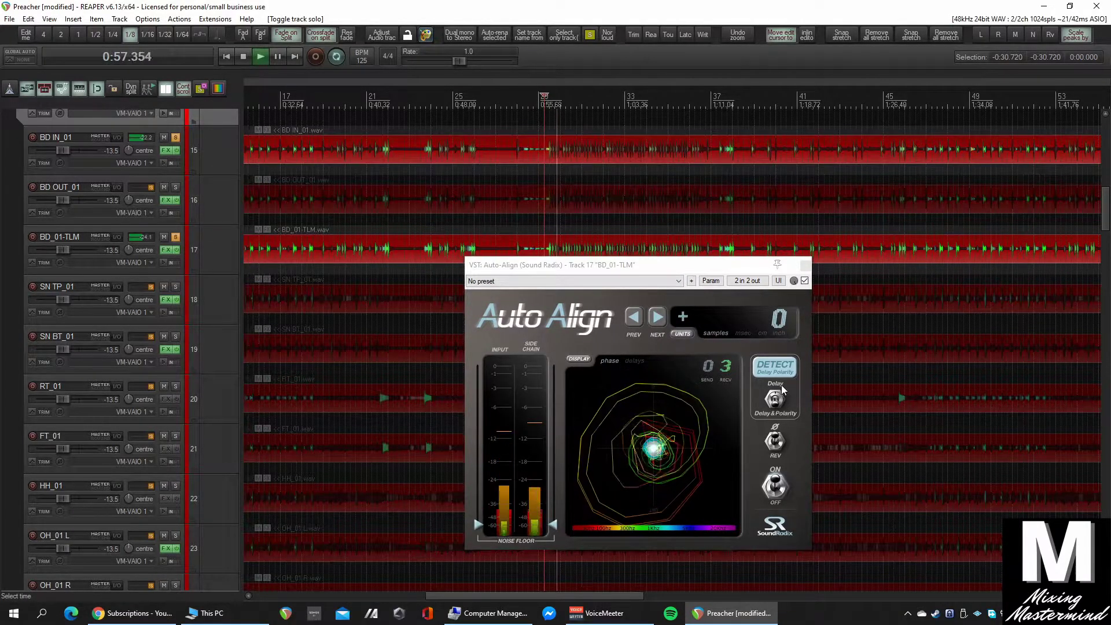
{"action": "left_click", "coordinate": [774, 367]}
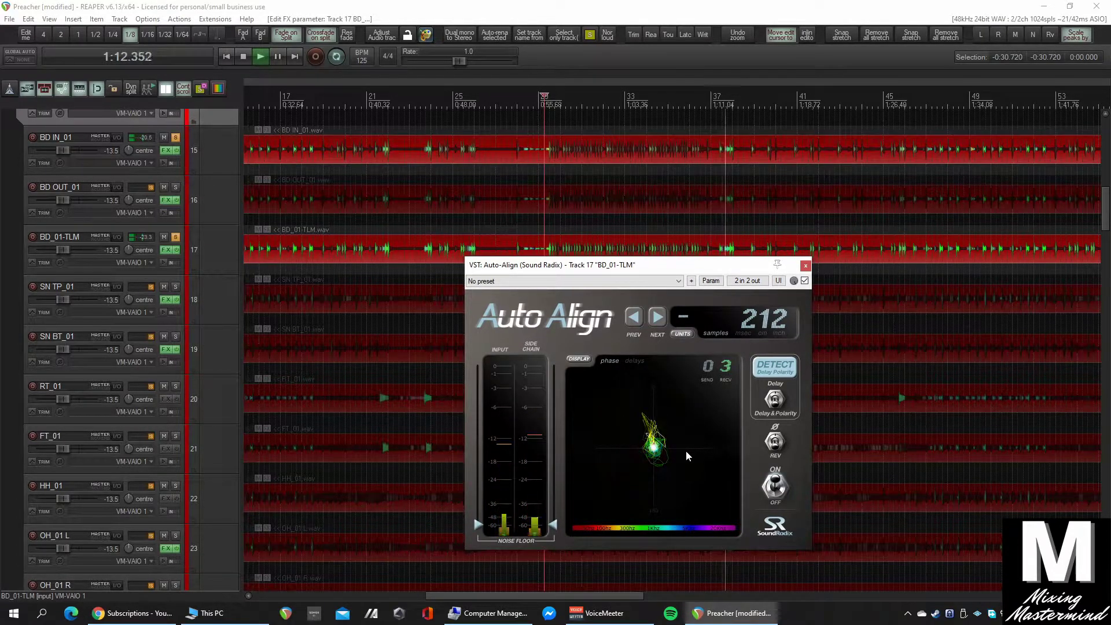
{"action": "key", "text": "space"}
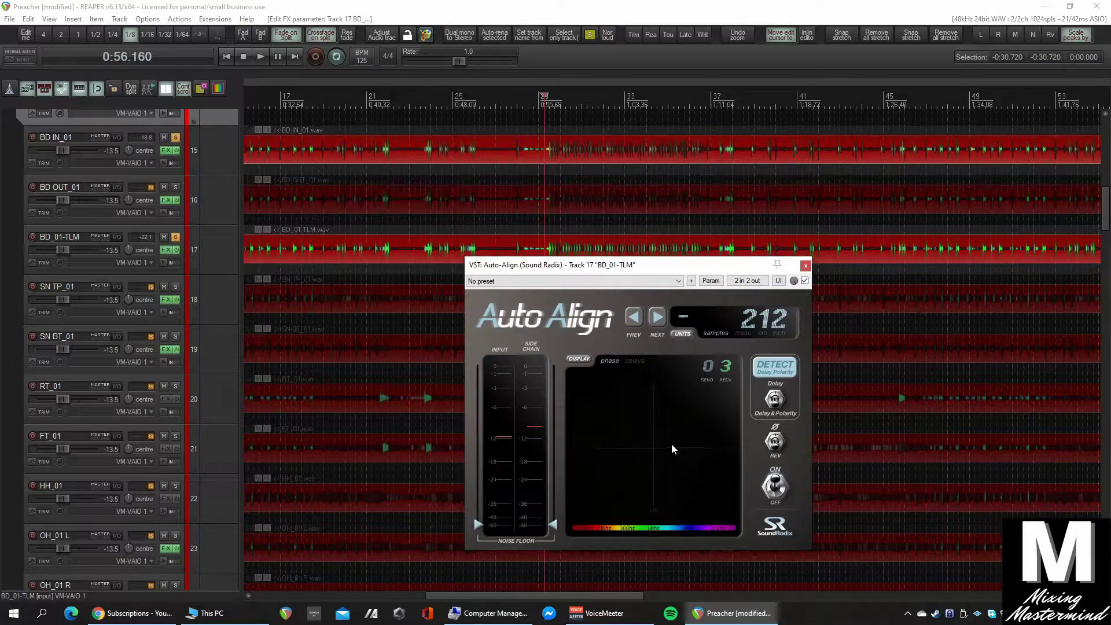
{"action": "key", "text": "space"}
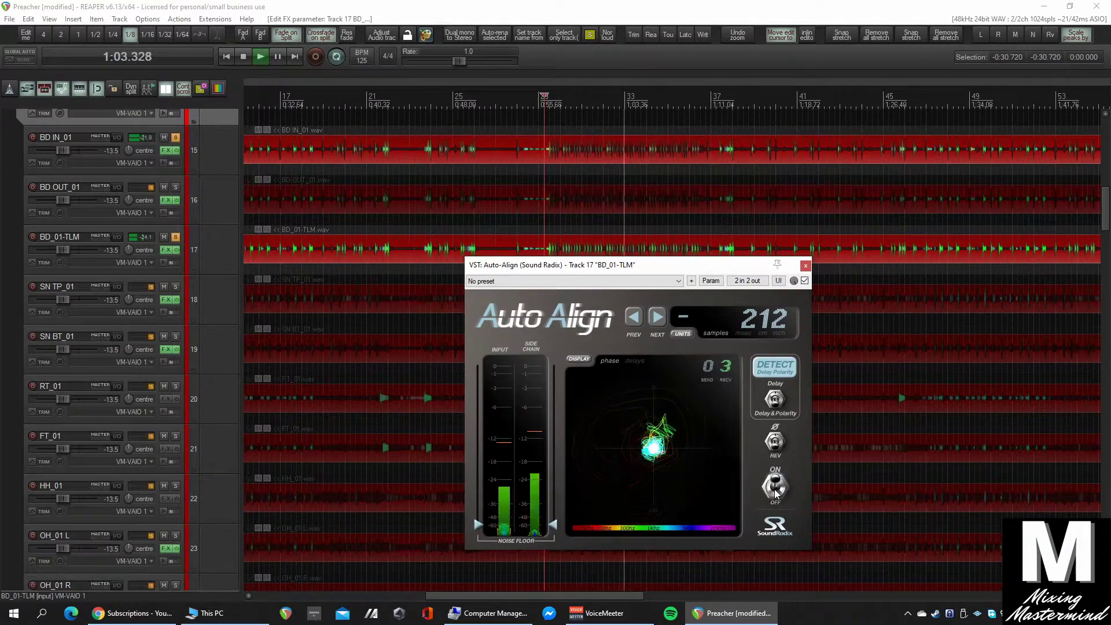
Close BD_01-TLM's Auto-Align window, stop playback, and unsolo BD_01-TLM and BD IN_01.
{"action": "left_click", "coordinate": [805, 266]}
{"action": "key", "text": "space"}
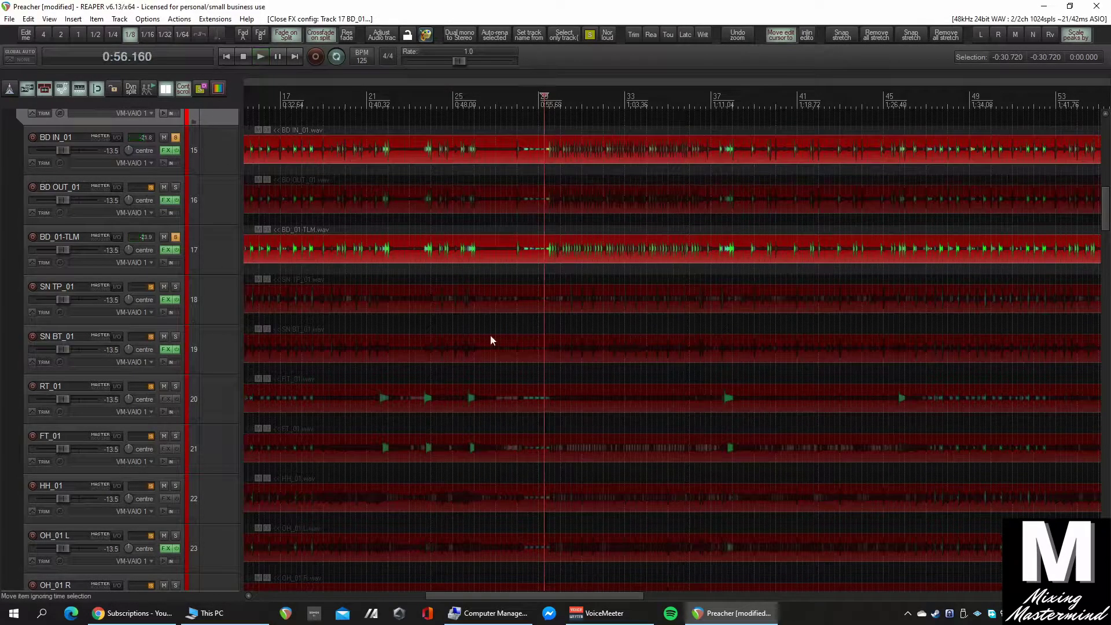
{"action": "left_click", "coordinate": [176, 237]}
{"action": "left_click", "coordinate": [176, 137]}
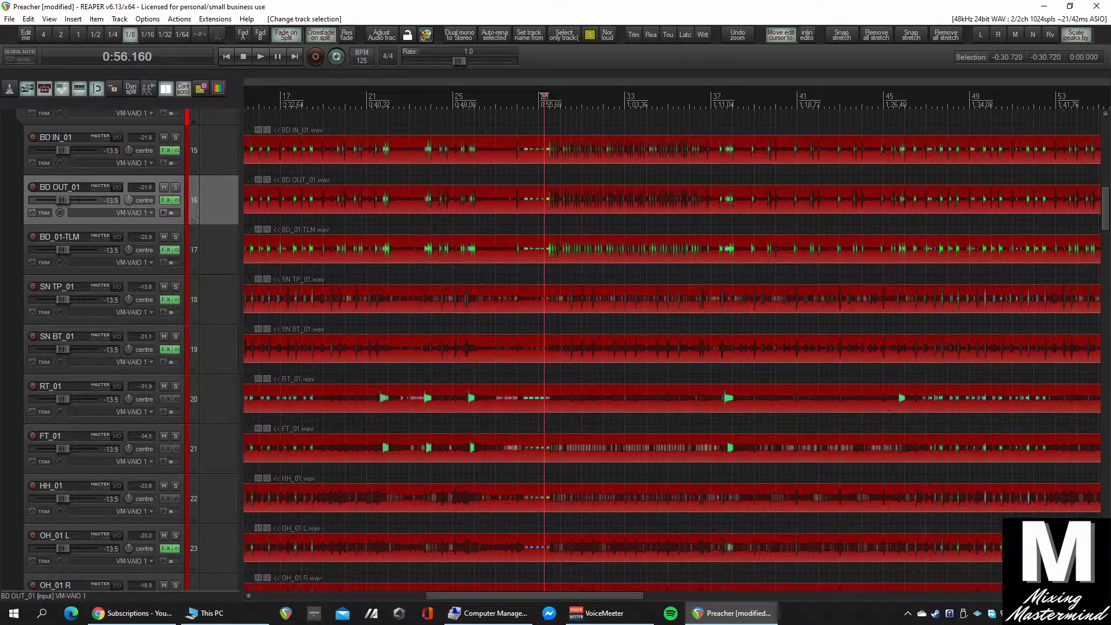
{"action": "left_click", "coordinate": [211, 151], "text": "ctrl"}
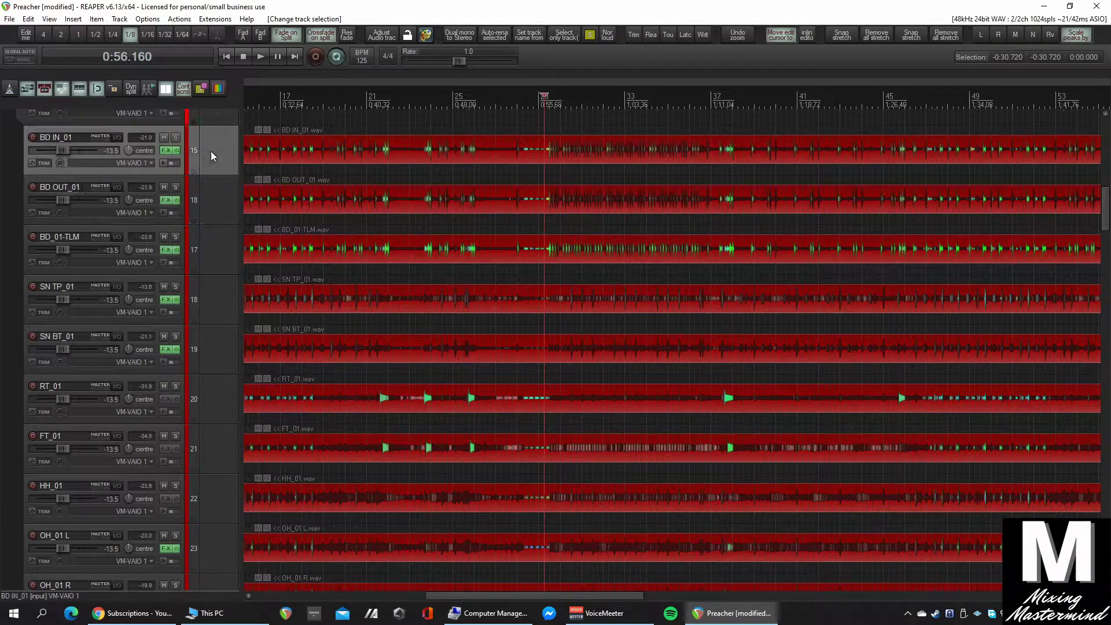
{"action": "left_click", "coordinate": [219, 242], "text": "ctrl"}
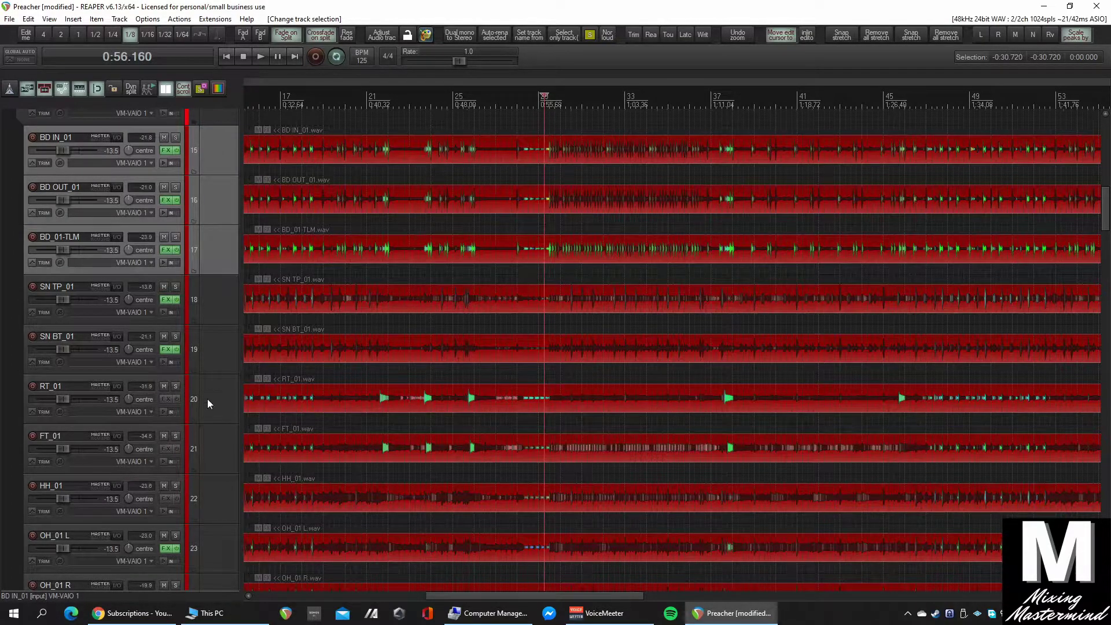
{"action": "left_click", "coordinate": [216, 161]}
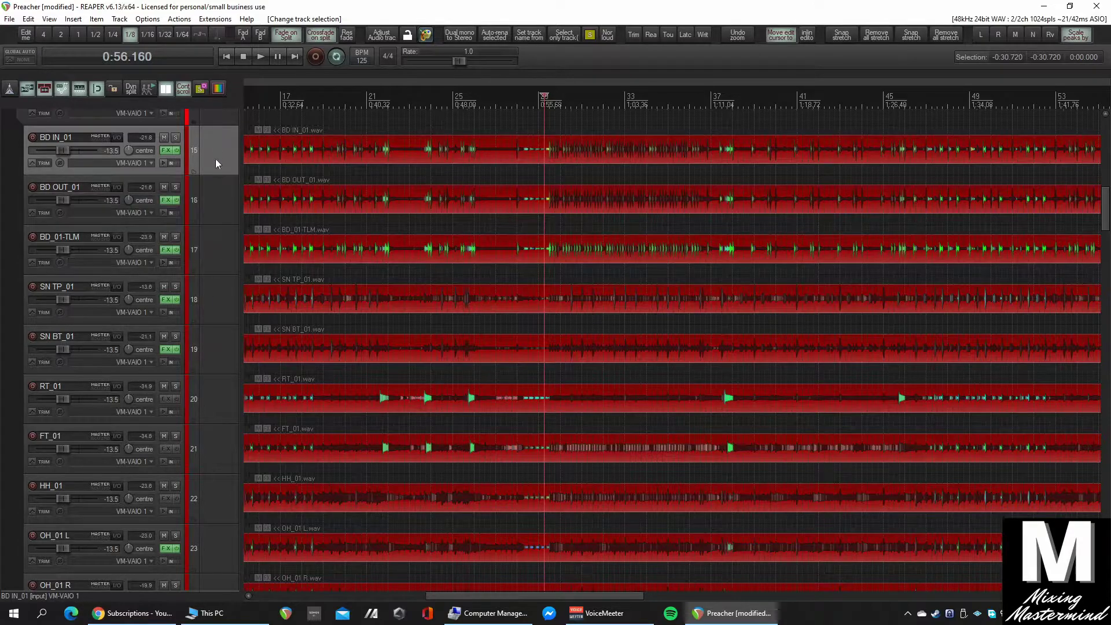
{"action": "left_click", "coordinate": [224, 359]}
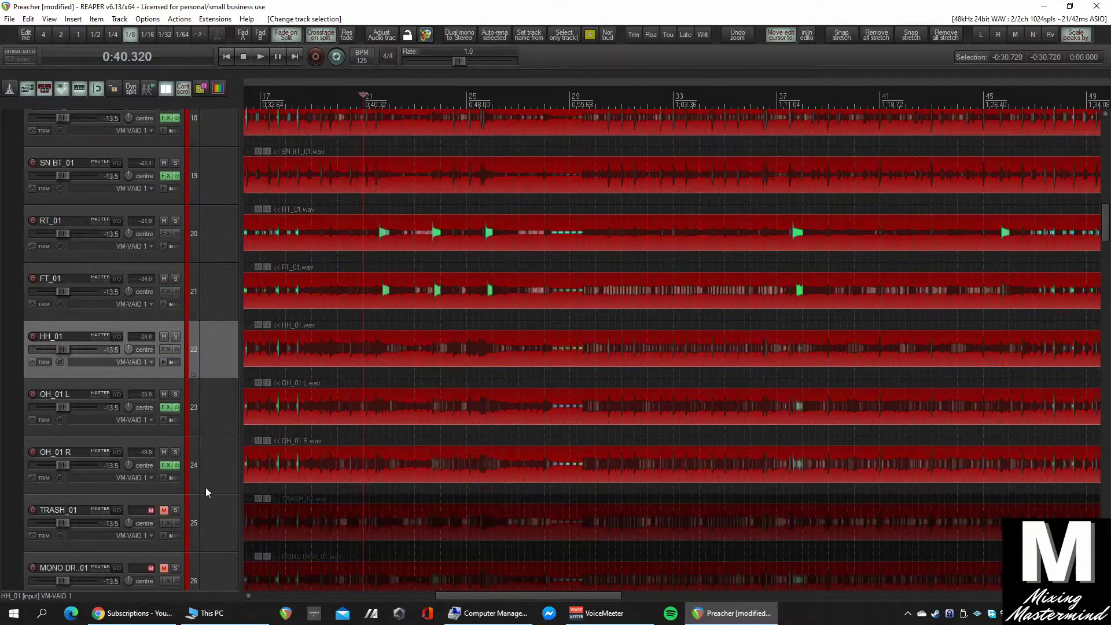
{"action": "left_click", "coordinate": [209, 472]}
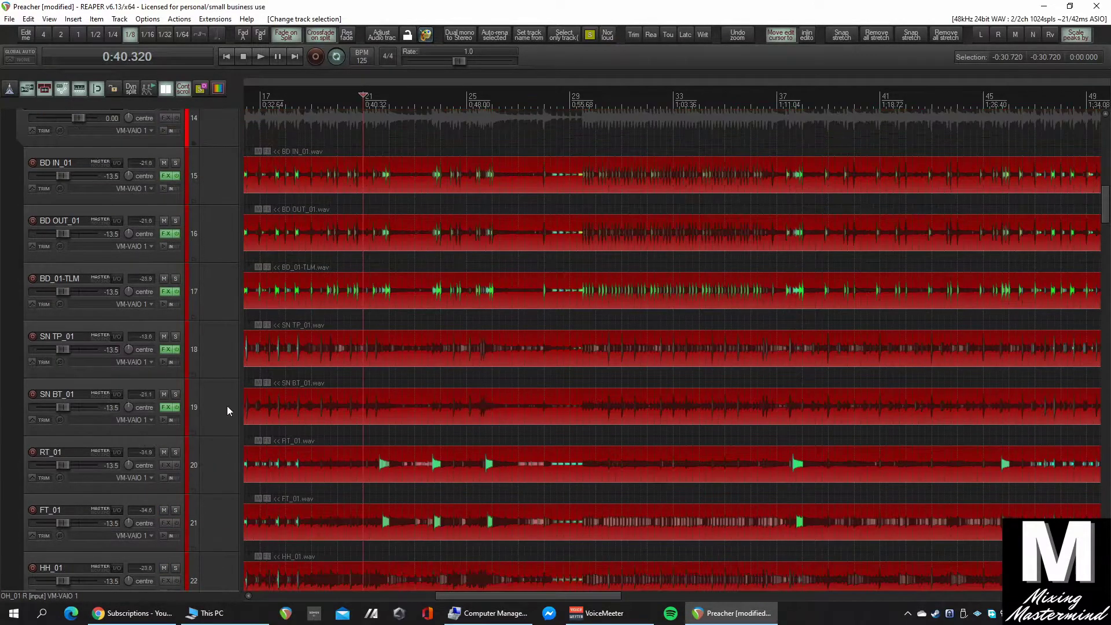
{"action": "left_click", "coordinate": [211, 183]}
{"action": "scroll", "coordinate": [376, 342], "scroll_direction": "down", "scroll_amount": 2}
{"action": "scroll", "coordinate": [422, 348], "scroll_direction": "down", "scroll_amount": 1}
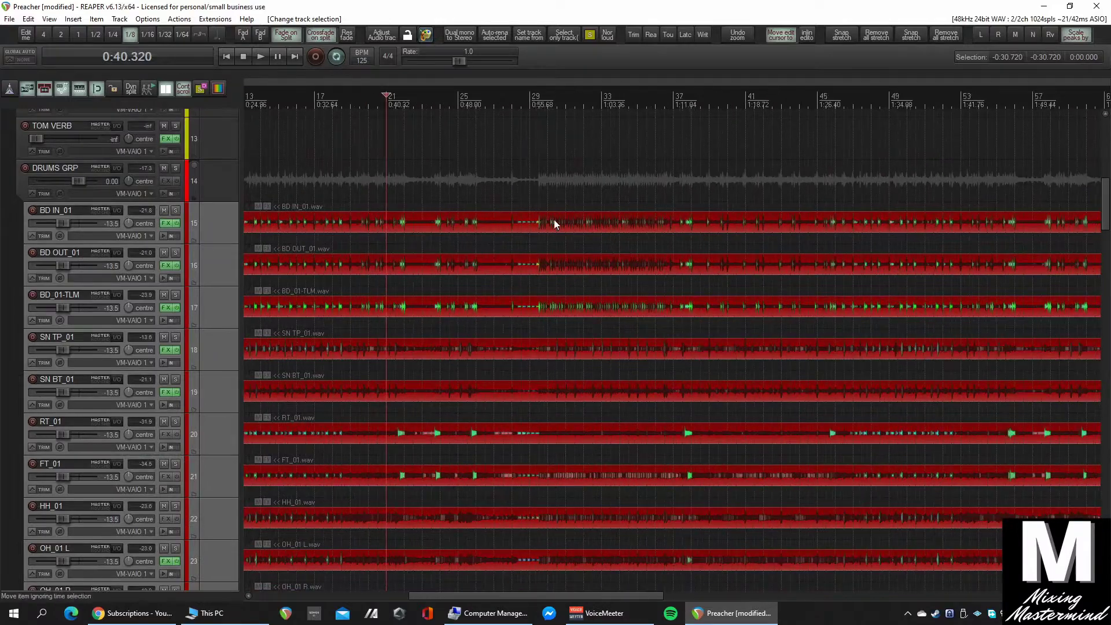
Set the playback start to 0:55.680 and select all tracks from BD IN_01 through OH_01 R.
{"action": "left_click", "coordinate": [528, 356]}
{"action": "left_click", "coordinate": [201, 219]}
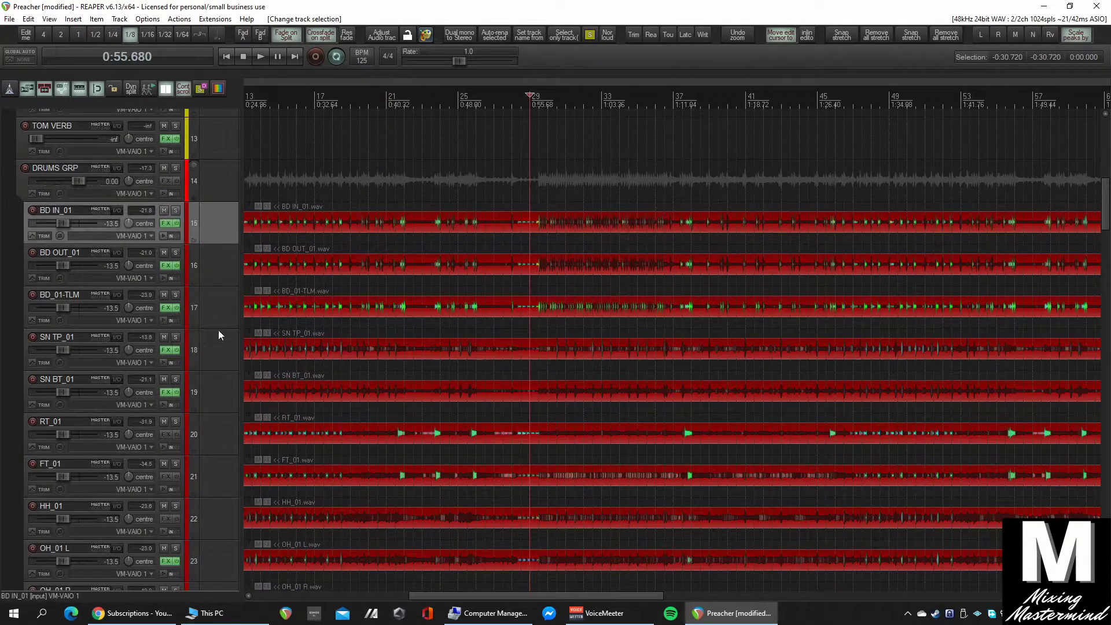
{"action": "scroll", "coordinate": [220, 477], "scroll_direction": "down", "scroll_amount": 3}
{"action": "left_click", "coordinate": [226, 483], "text": "shift"}
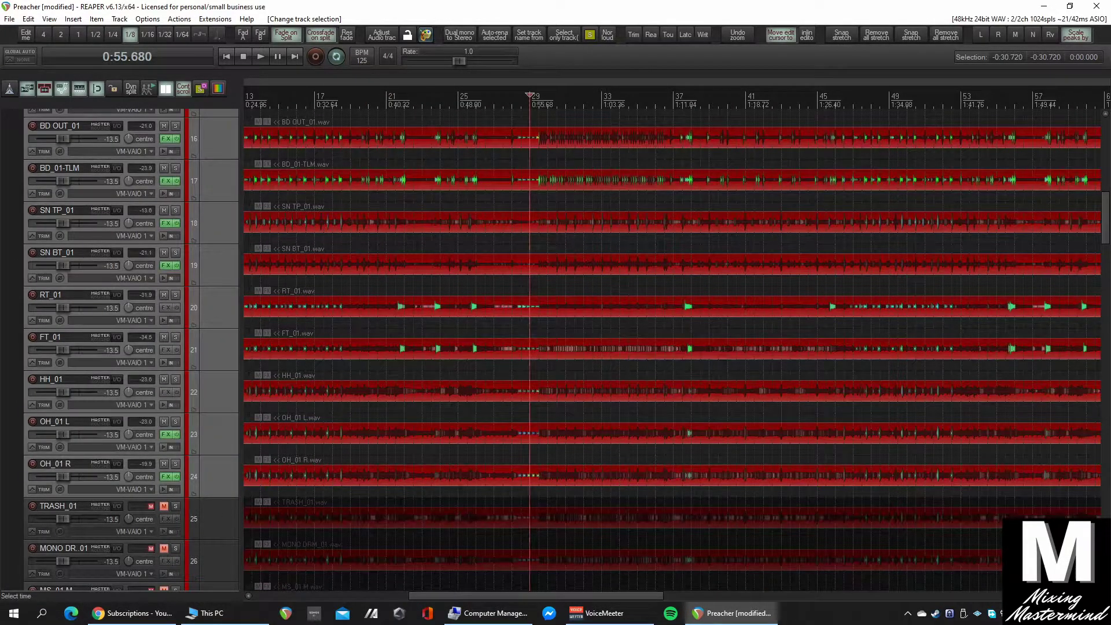
Play the drums with the mixer open, toggling the selected tracks' FX to compare without and with Auto-Align, and close the mixer.
{"action": "key", "text": "ctrl+m"}
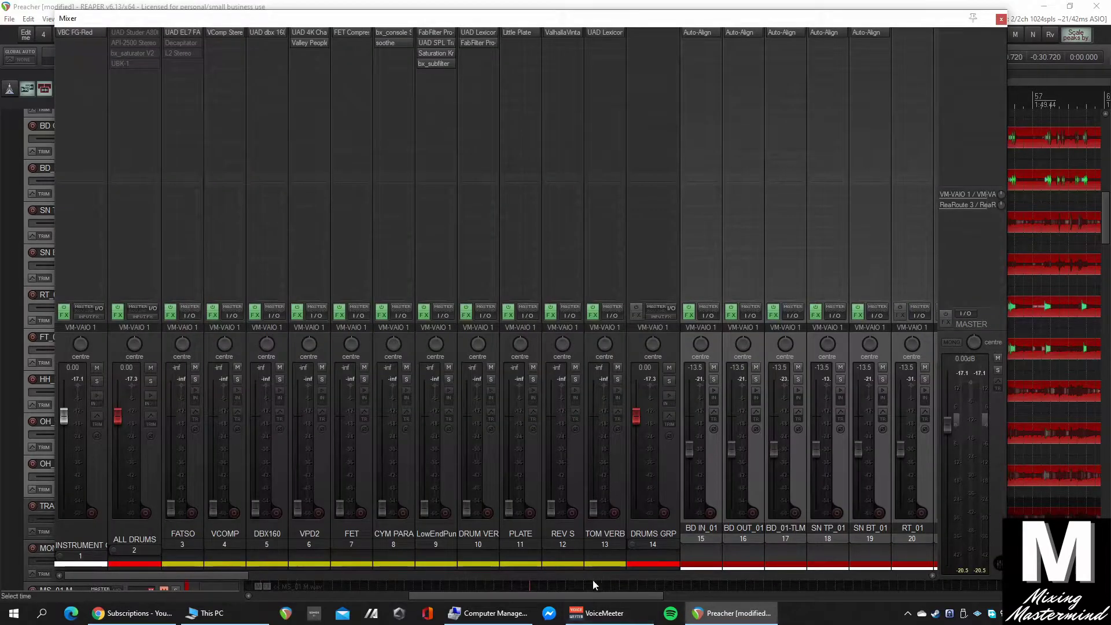
{"action": "left_click_drag", "start_coordinate": [226, 571], "coordinate": [302, 596]}
{"action": "key", "text": "space"}
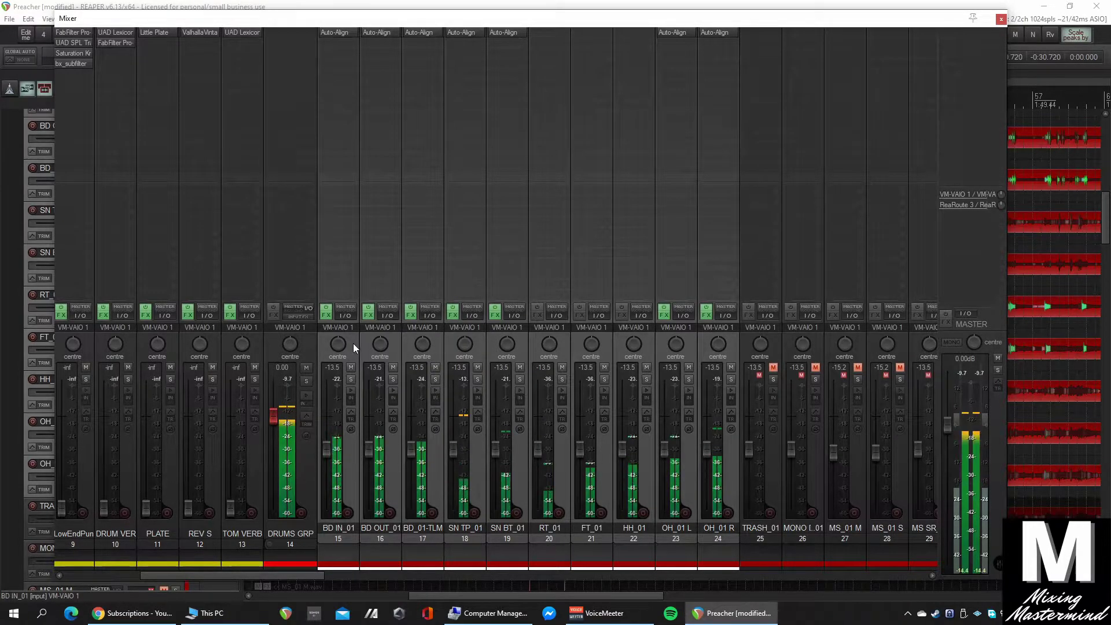
{"action": "left_click", "coordinate": [327, 313]}
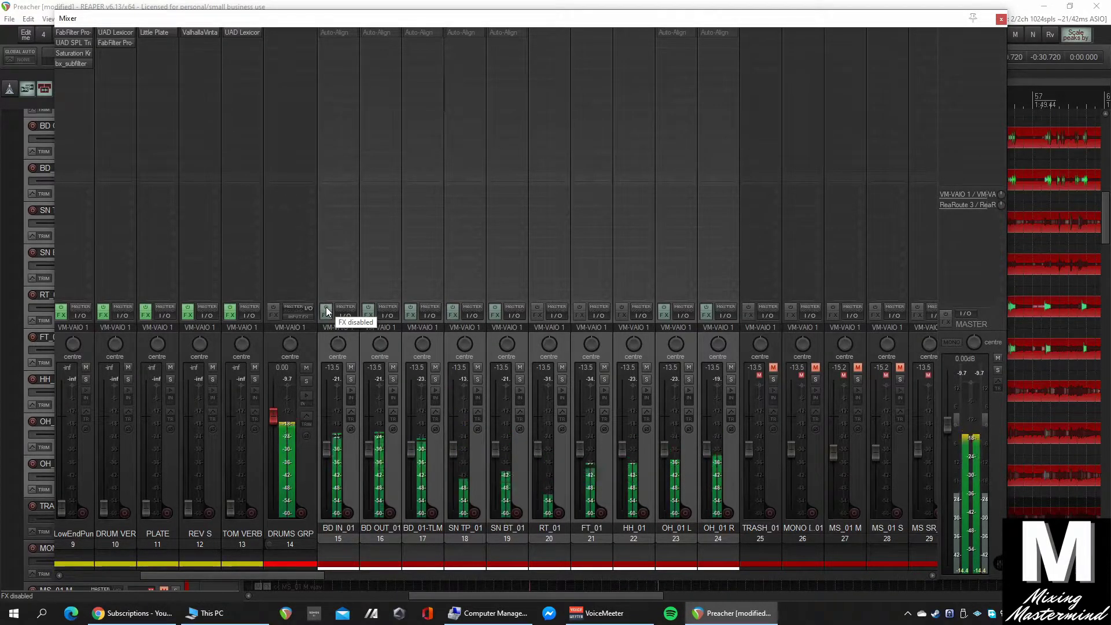
{"action": "left_click", "coordinate": [327, 313]}
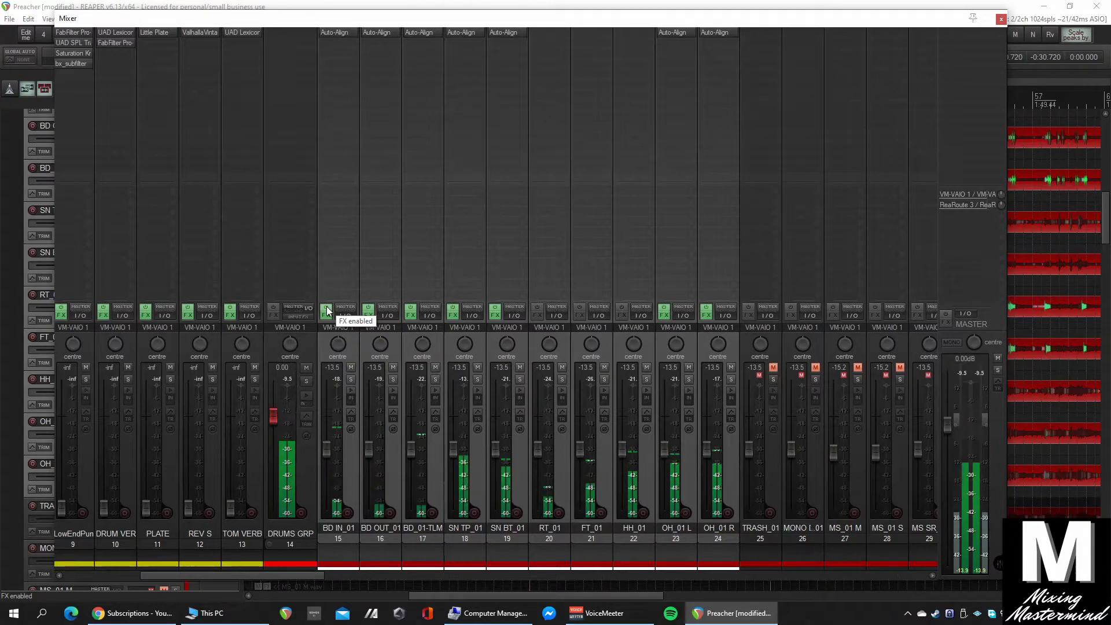
{"action": "left_click", "coordinate": [327, 311]}
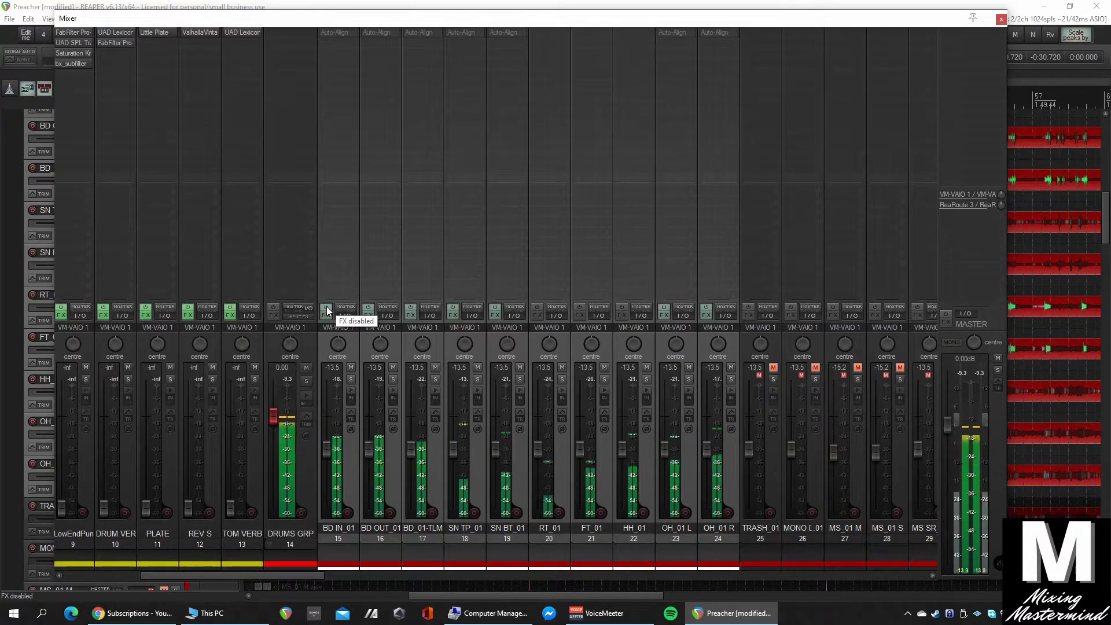
{"action": "left_click", "coordinate": [327, 311]}
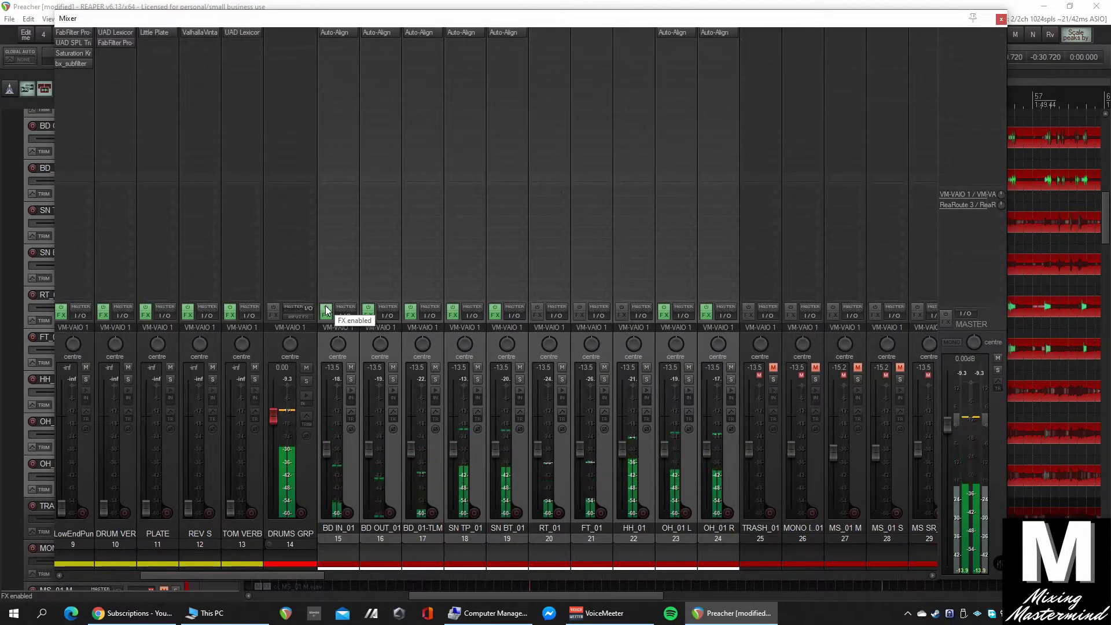
{"action": "left_click", "coordinate": [327, 311]}
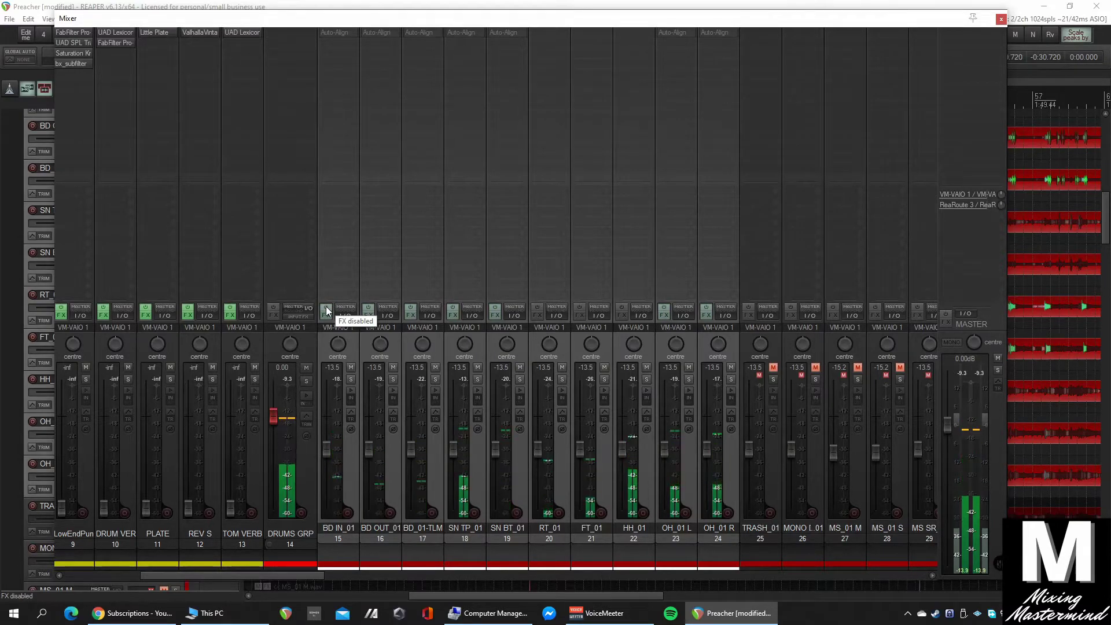
{"action": "left_click", "coordinate": [328, 311]}
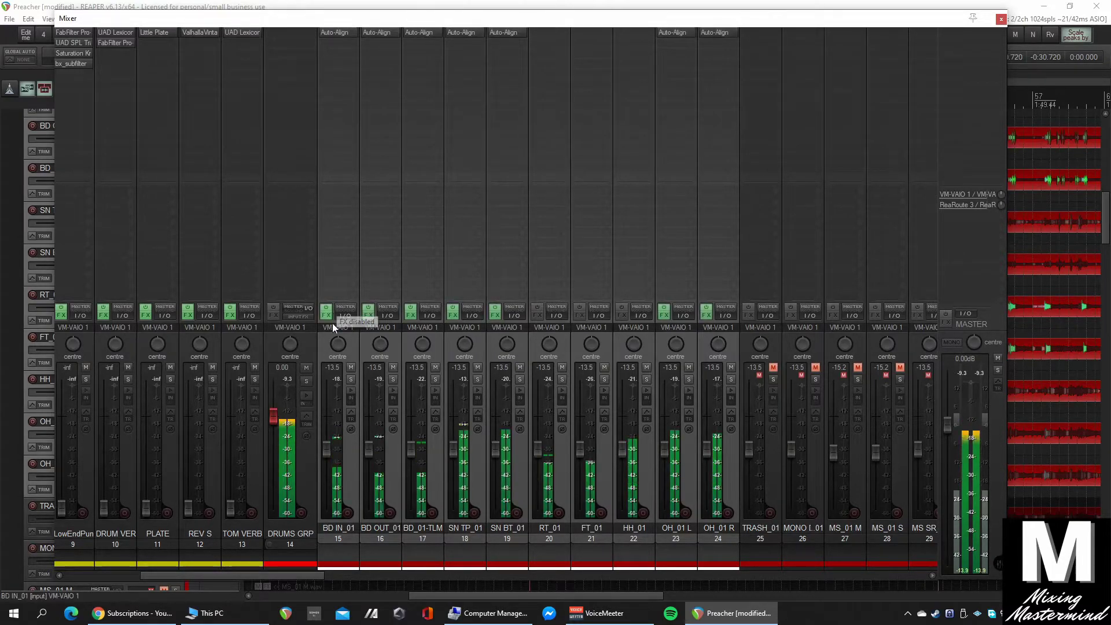
{"action": "left_click", "coordinate": [1000, 19]}
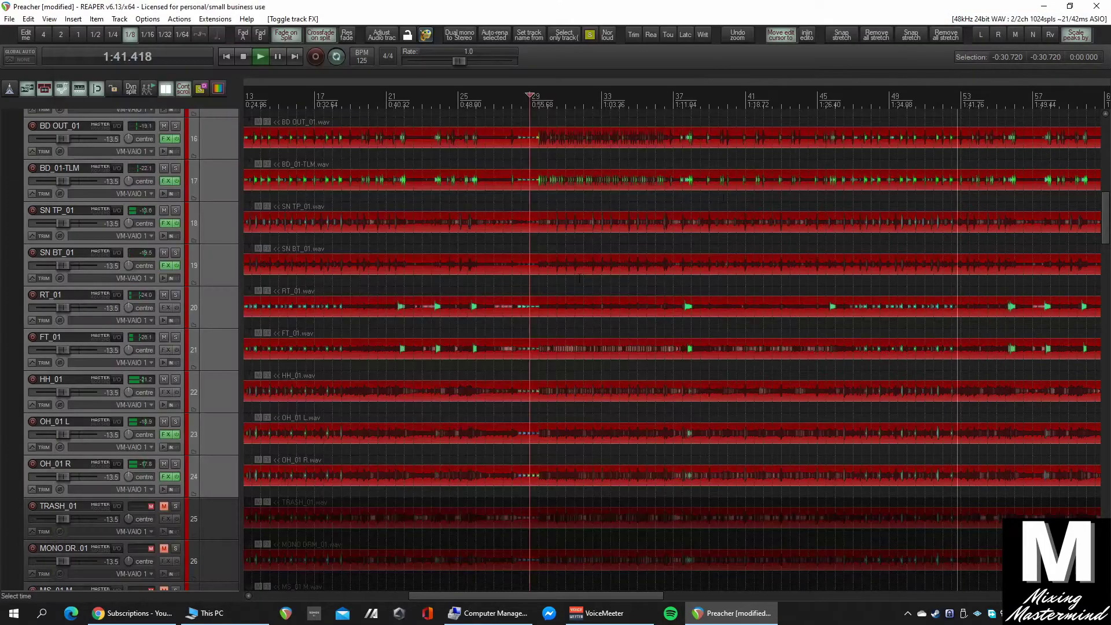
{"action": "key", "text": "space"}
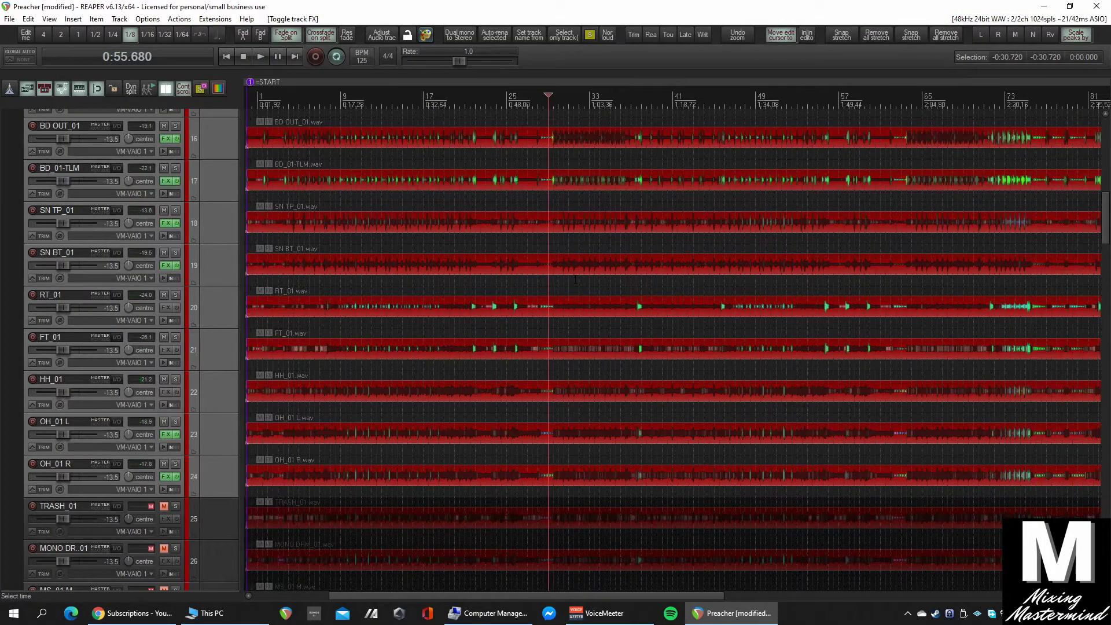
{"action": "key", "text": "ctrl+Page_Down"}
{"action": "key", "text": "Page_Up"}
{"action": "scroll", "coordinate": [576, 280], "scroll_direction": "up", "scroll_amount": 1}
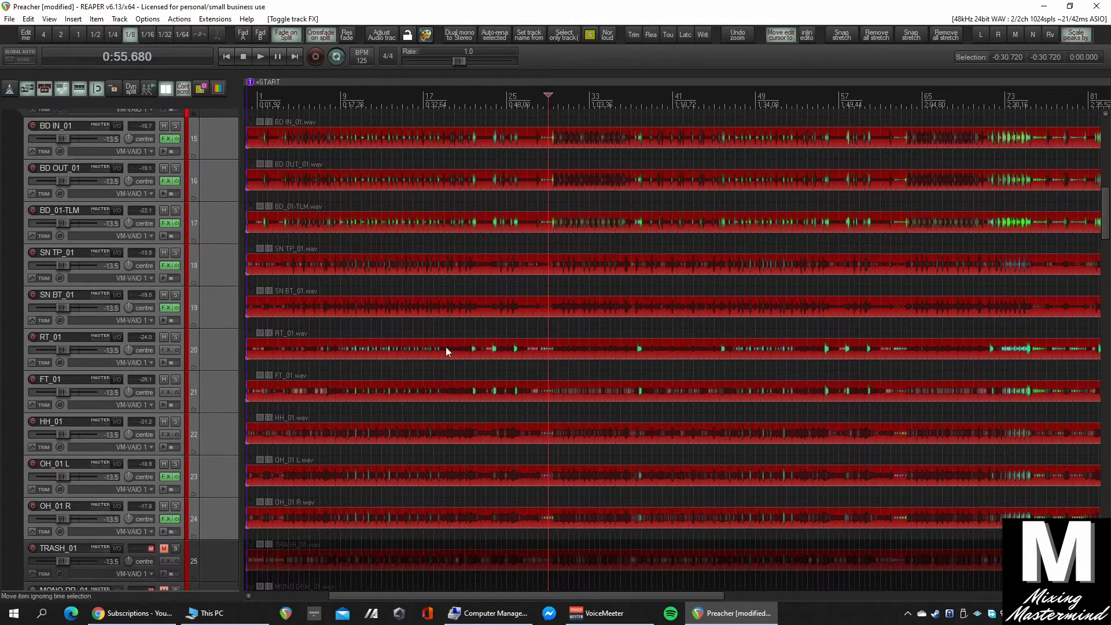